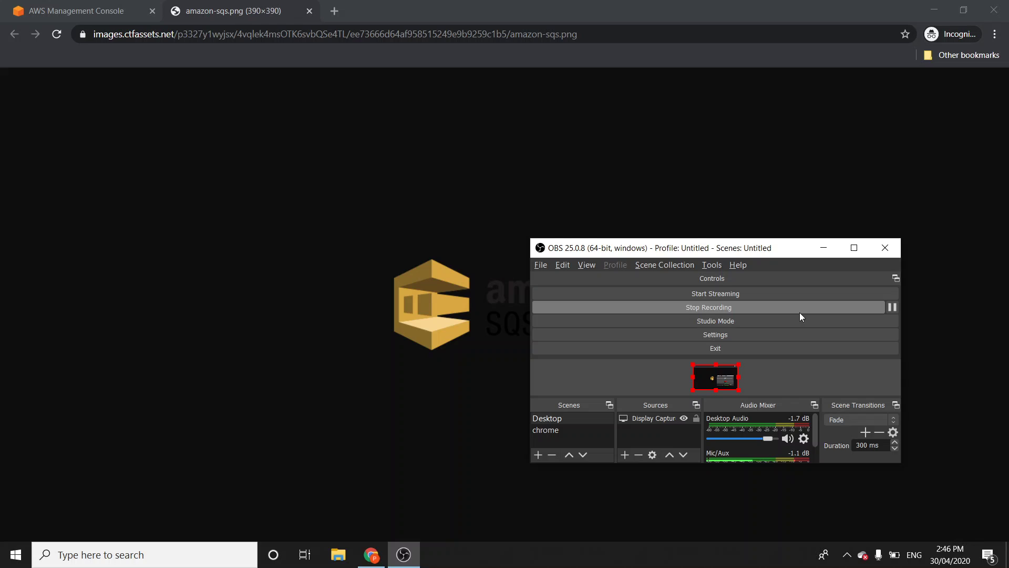
Search the AWS Management Console services for SQS and open Simple Queue Service
click(153, 235)
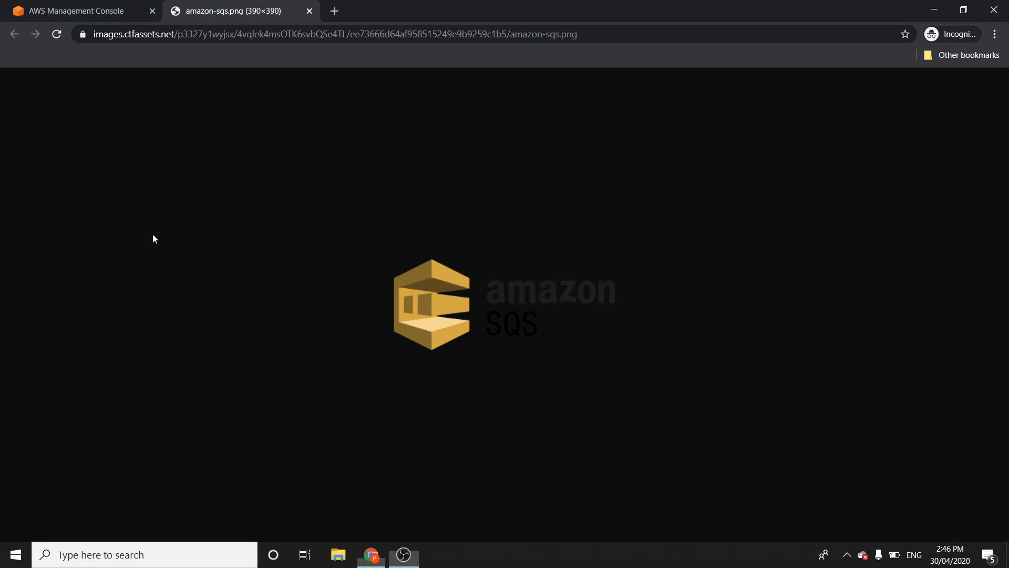
click(107, 15)
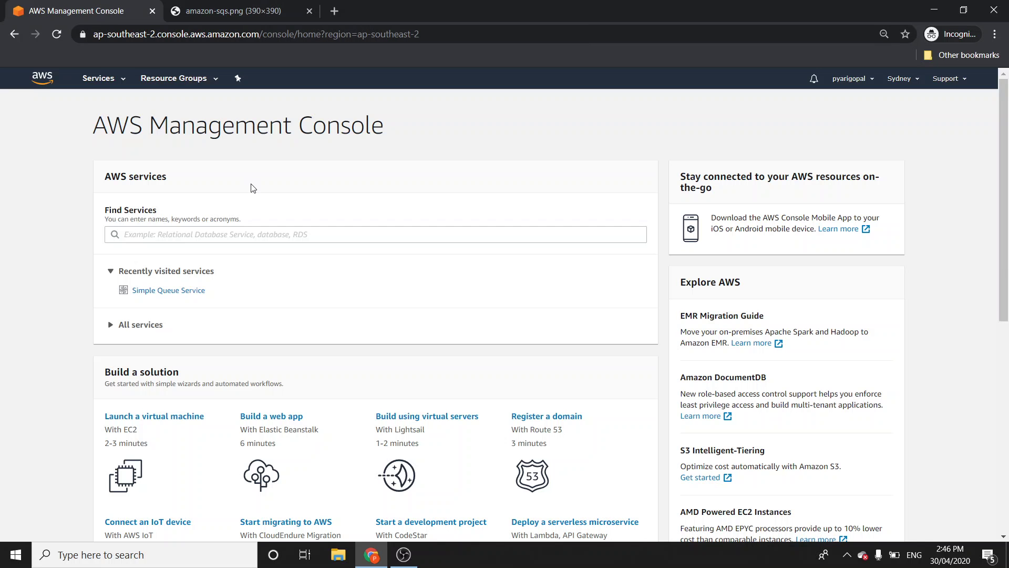
triple_click(458, 125)
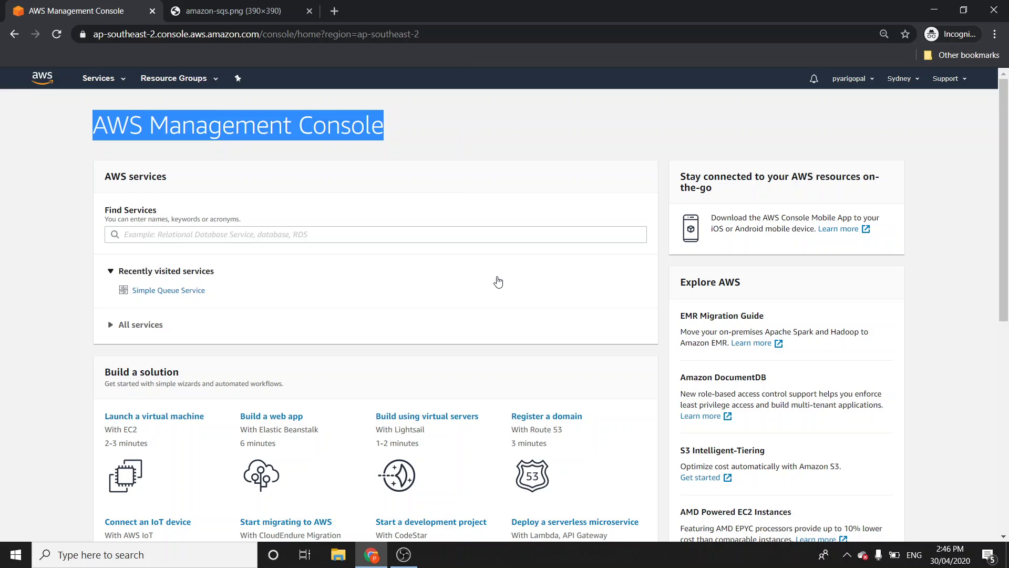
click(436, 235)
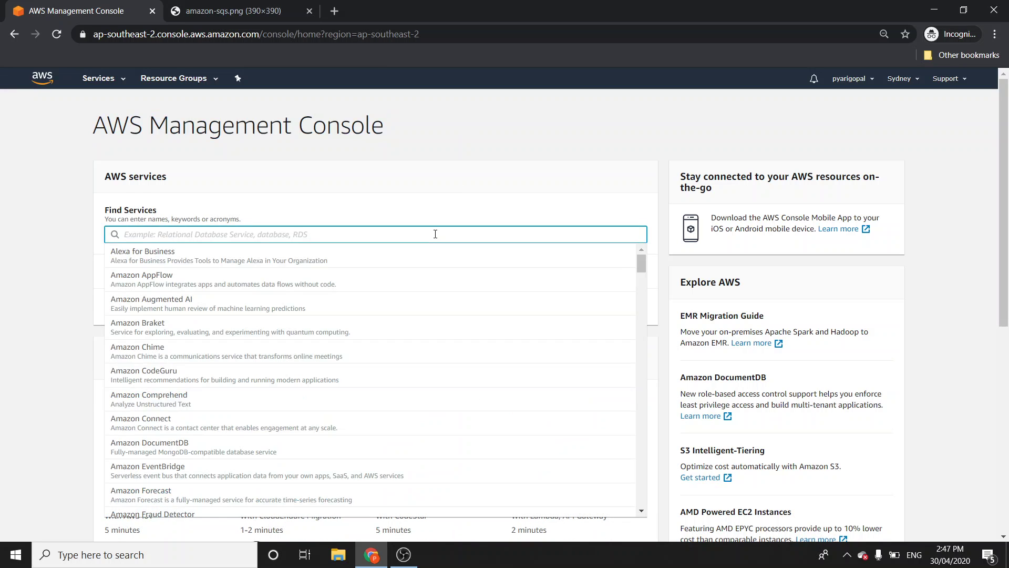
text(SQS)
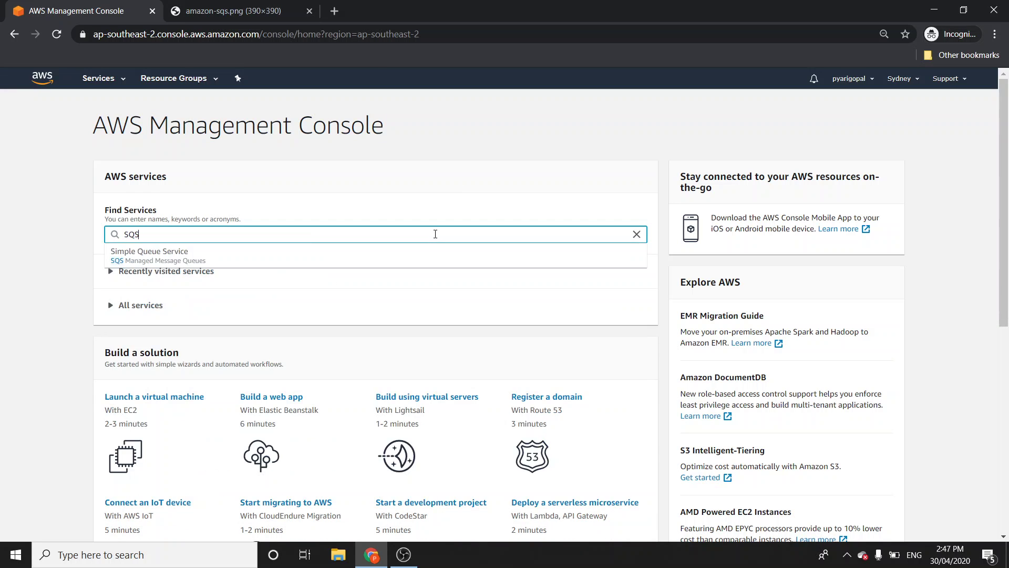
click(342, 265)
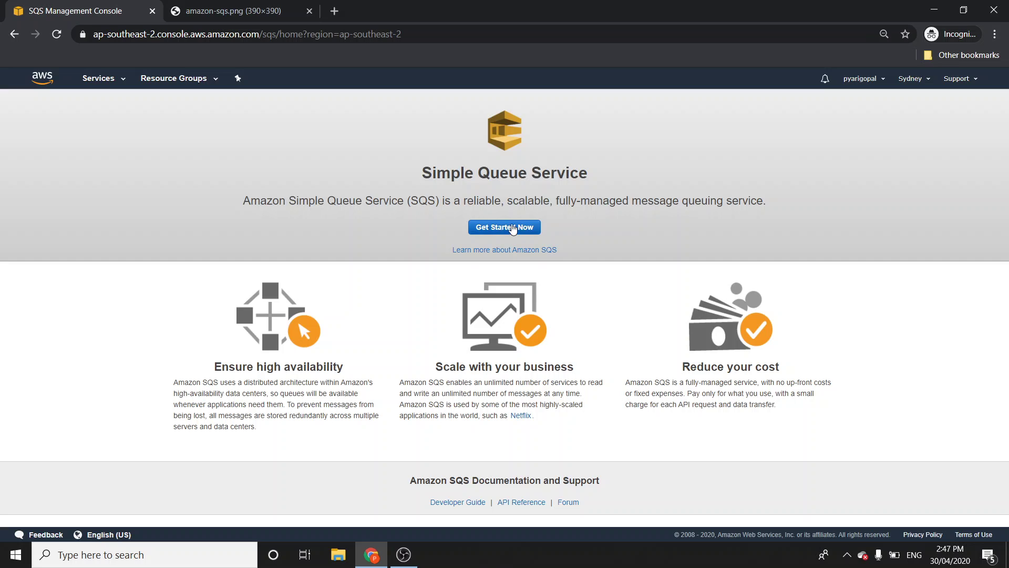
Quick-create a standard queue named SimpleQueue in the Sydney region
click(514, 226)
click(255, 179)
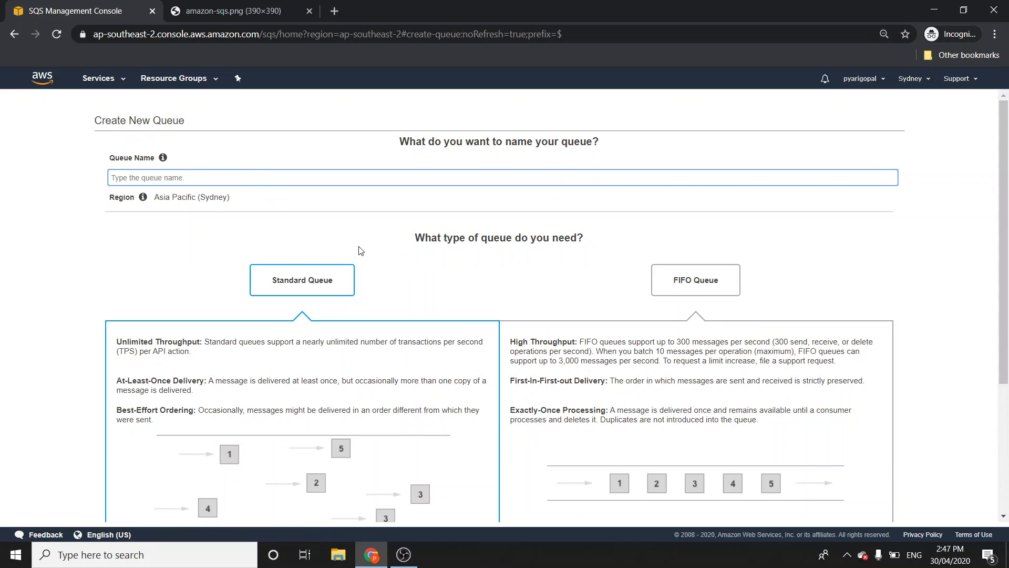
text(SimpleQueue)
scroll(360, 250, down, 4)
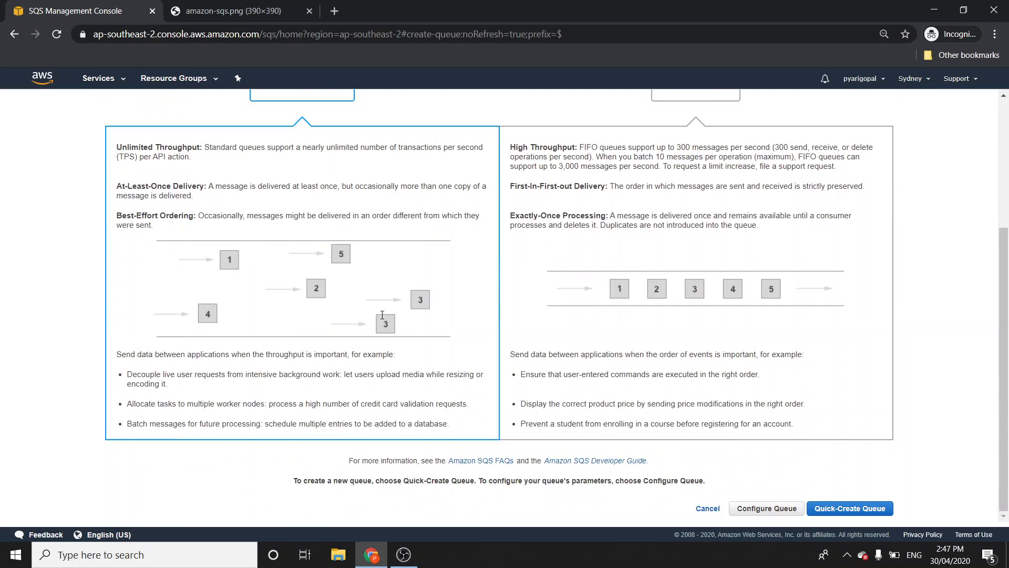
scroll(361, 250, up, 4)
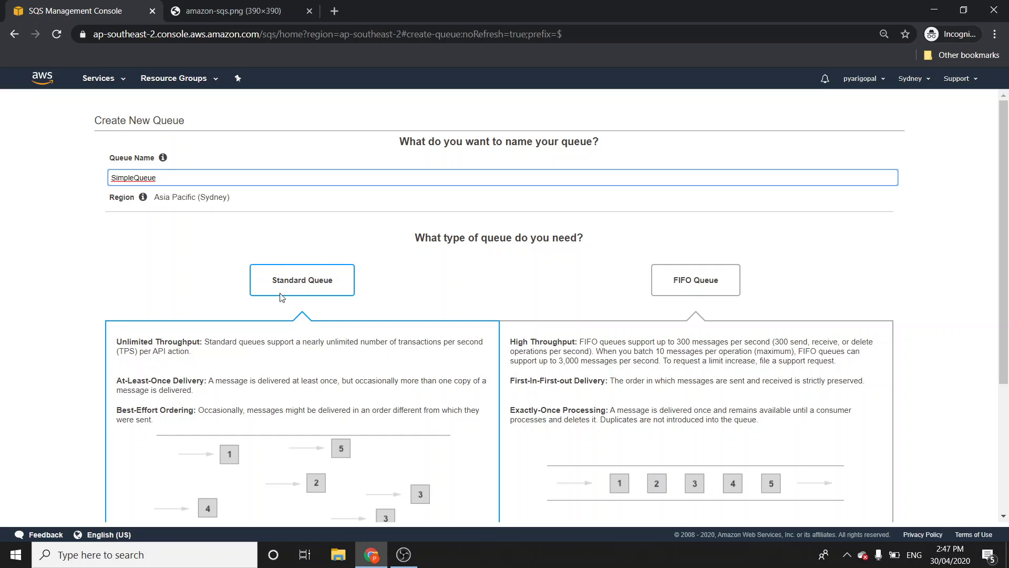
scroll(415, 336, down, 4)
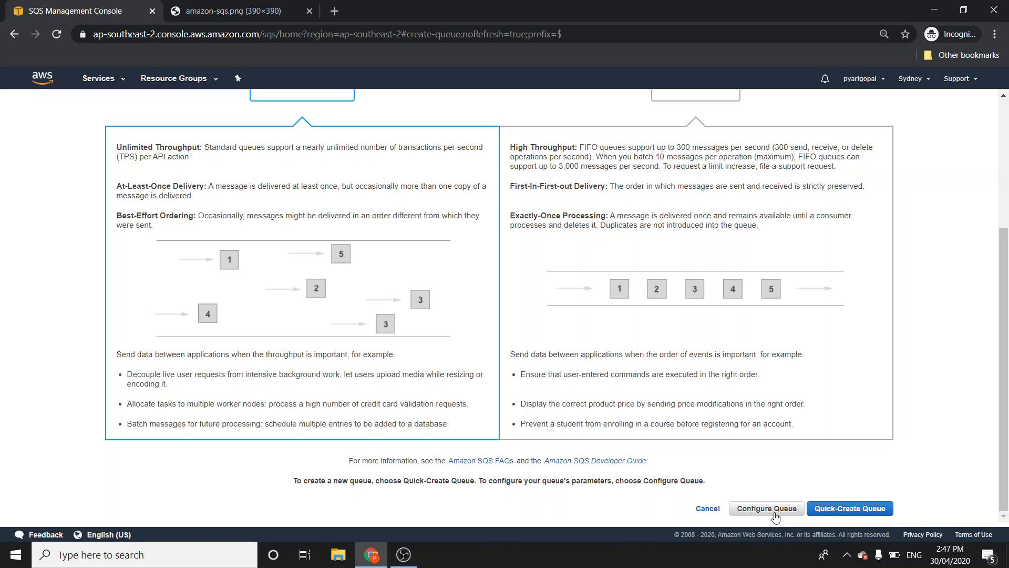
click(850, 509)
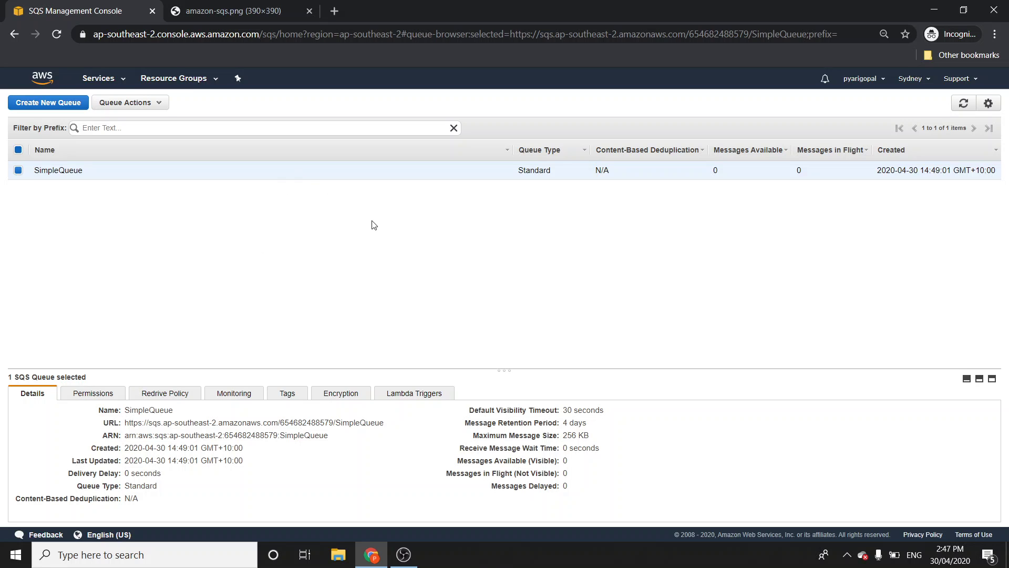
Send a message with the body "hello" to SimpleQueue, without a delivery delay
right_click(358, 177)
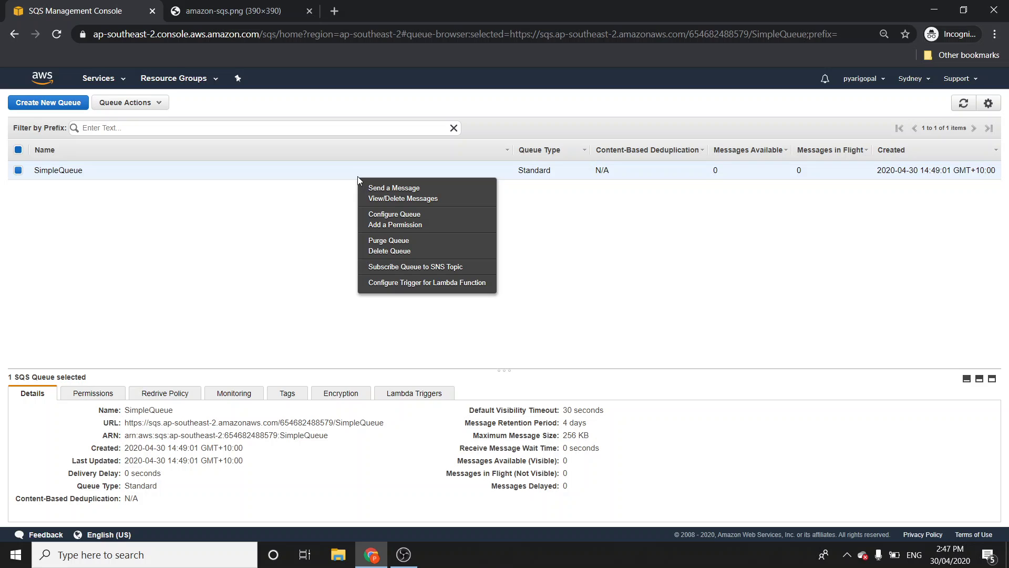
click(408, 189)
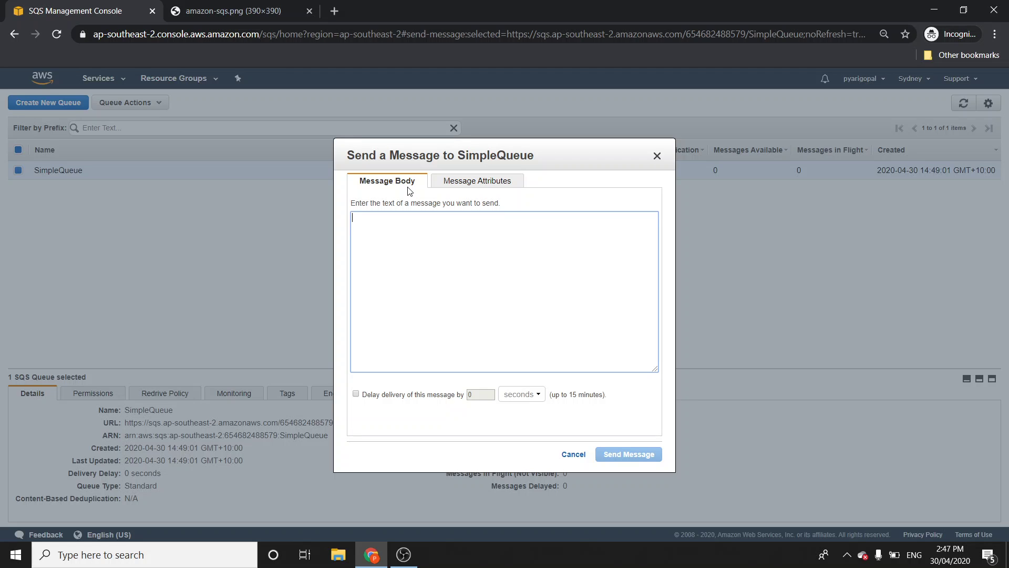
text(hello)
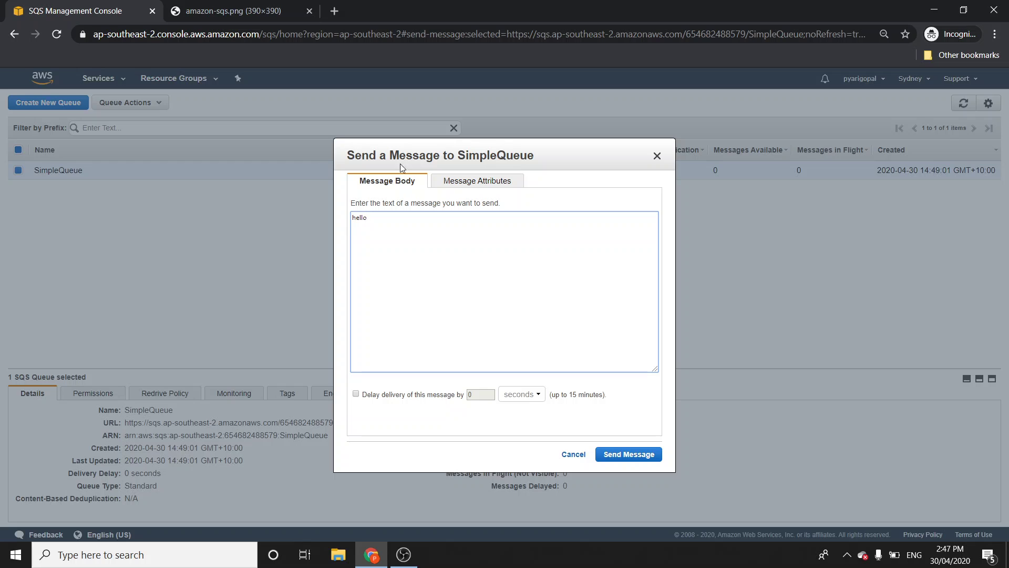
click(627, 455)
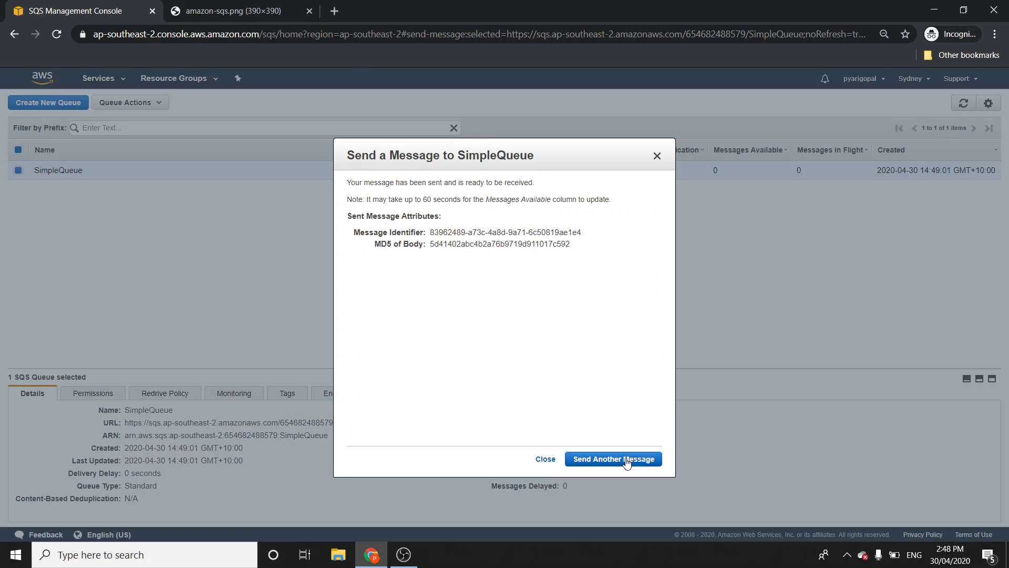
click(547, 460)
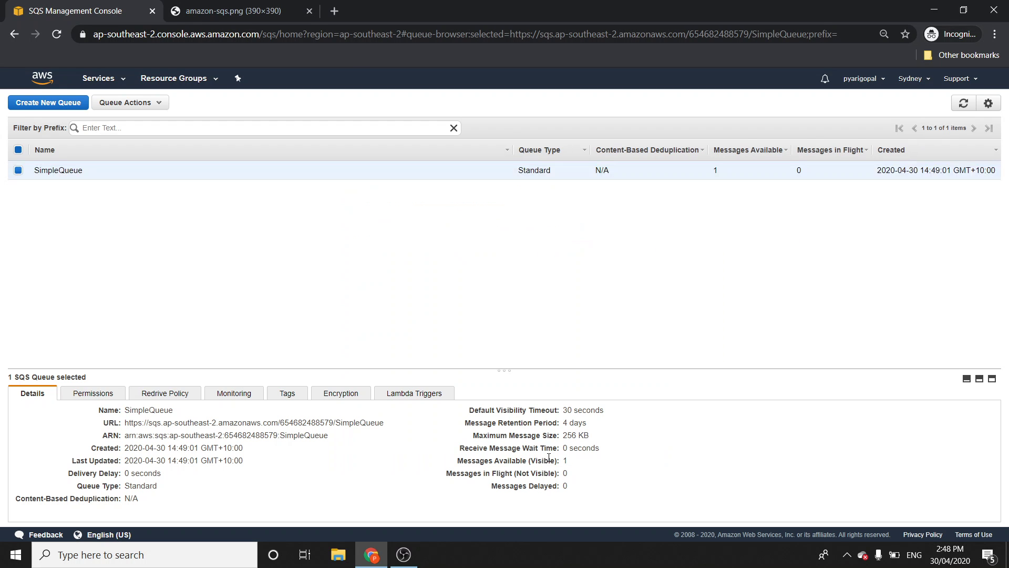
Poll SimpleQueue for messages and stop the polling once the hello message is received
right_click(513, 176)
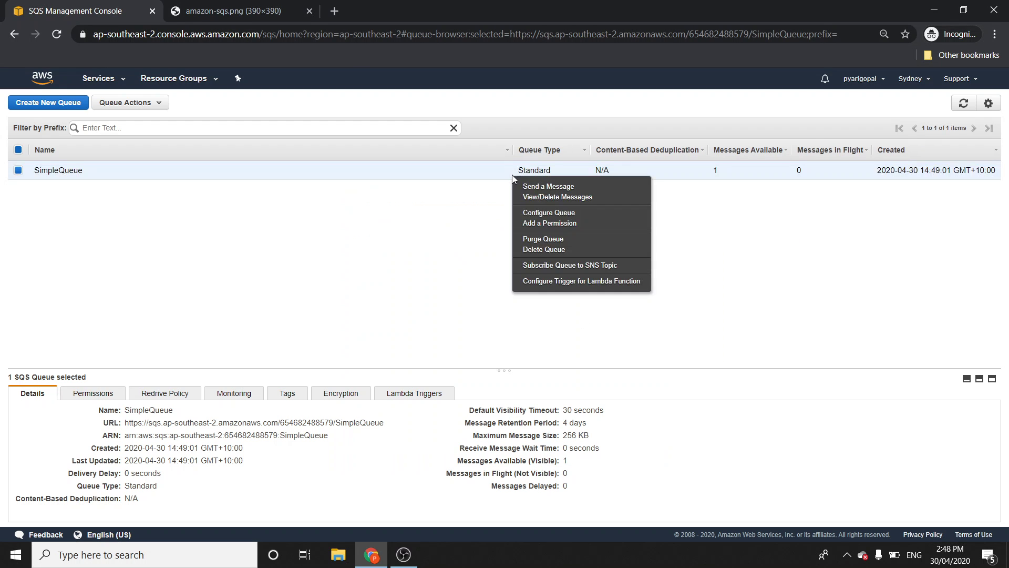
click(533, 198)
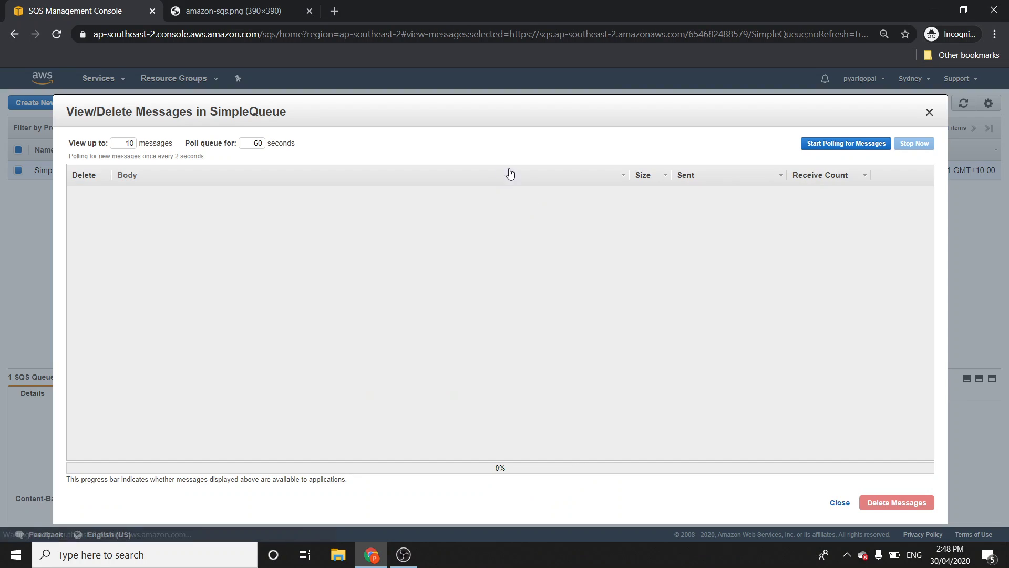
click(817, 148)
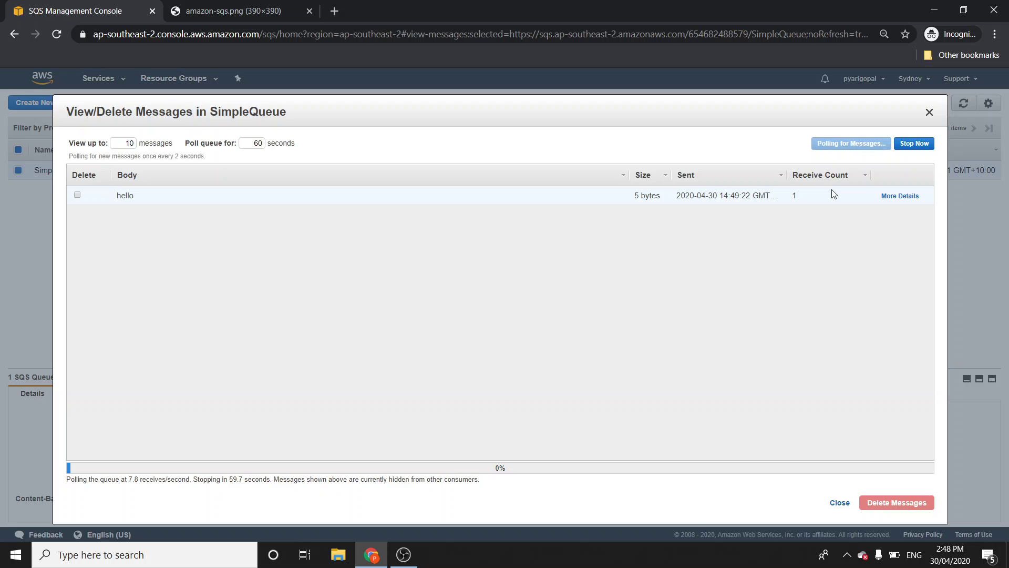
click(912, 144)
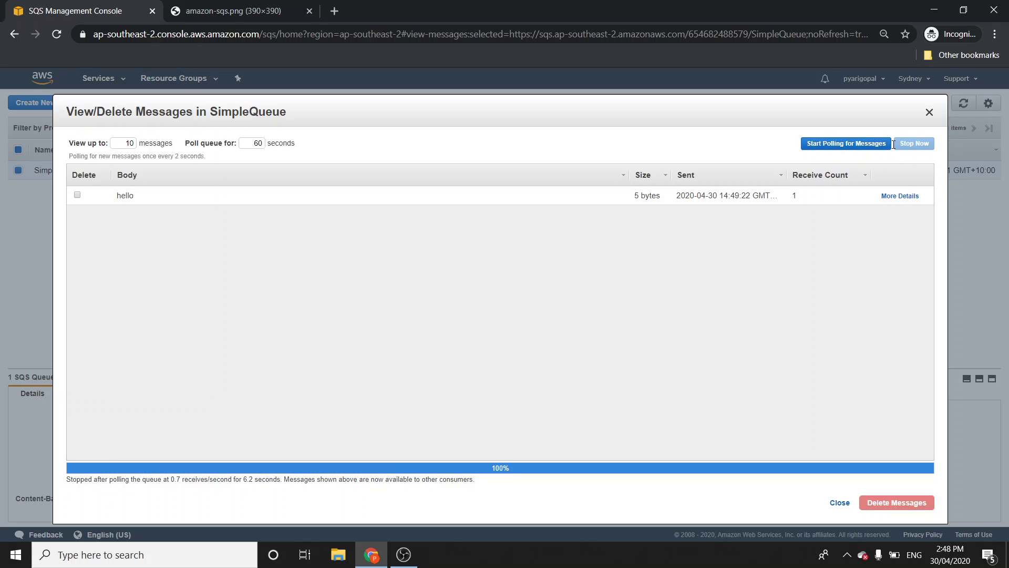
Examine the body and attributes in the hello message's details, and return to the queue list
click(899, 196)
click(473, 227)
click(408, 227)
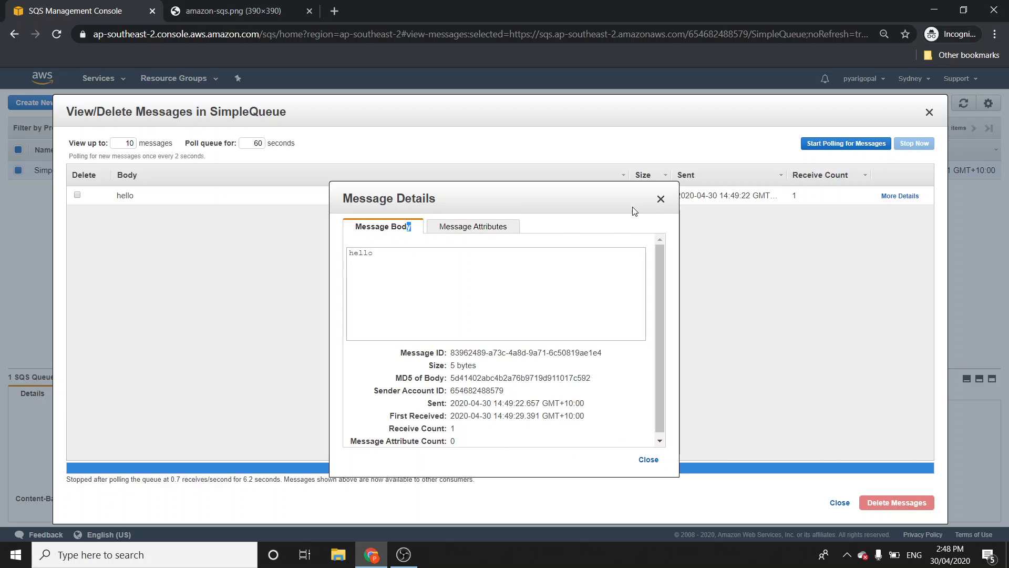
click(661, 198)
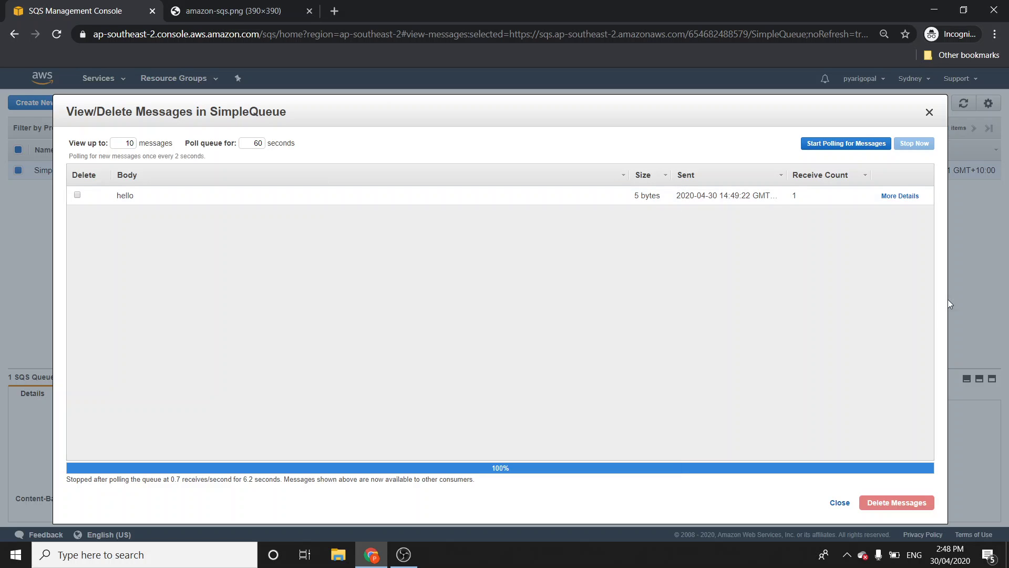
click(839, 503)
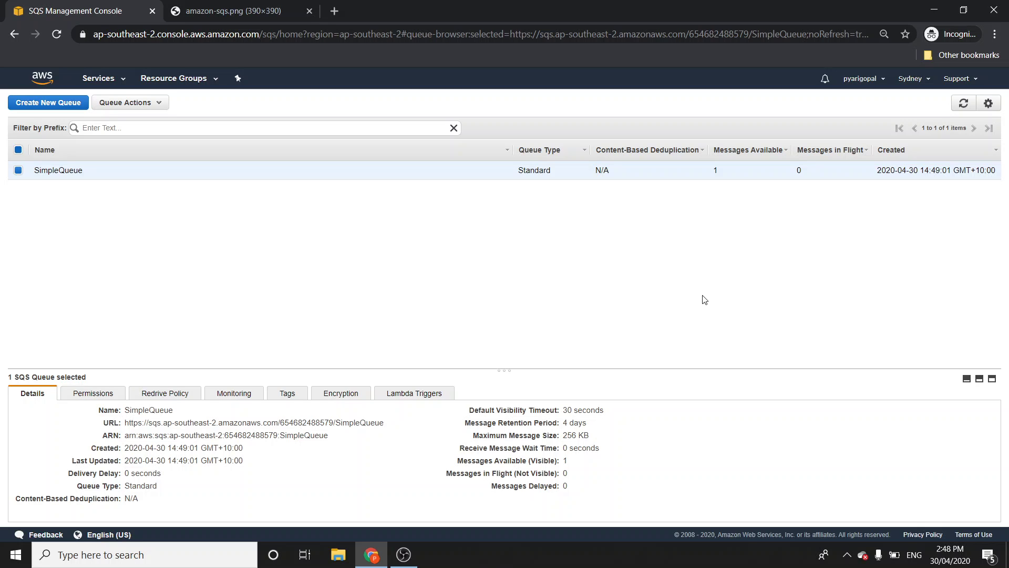
Poll SimpleQueue a second time to check the hello message's receive count, stop polling and return to the queue list
right_click(575, 173)
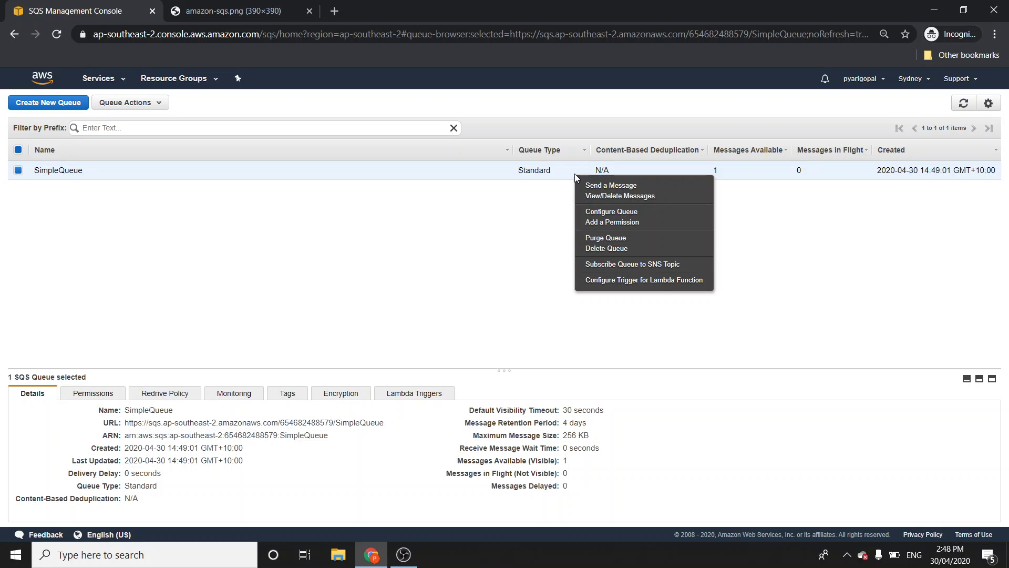
click(602, 193)
click(835, 144)
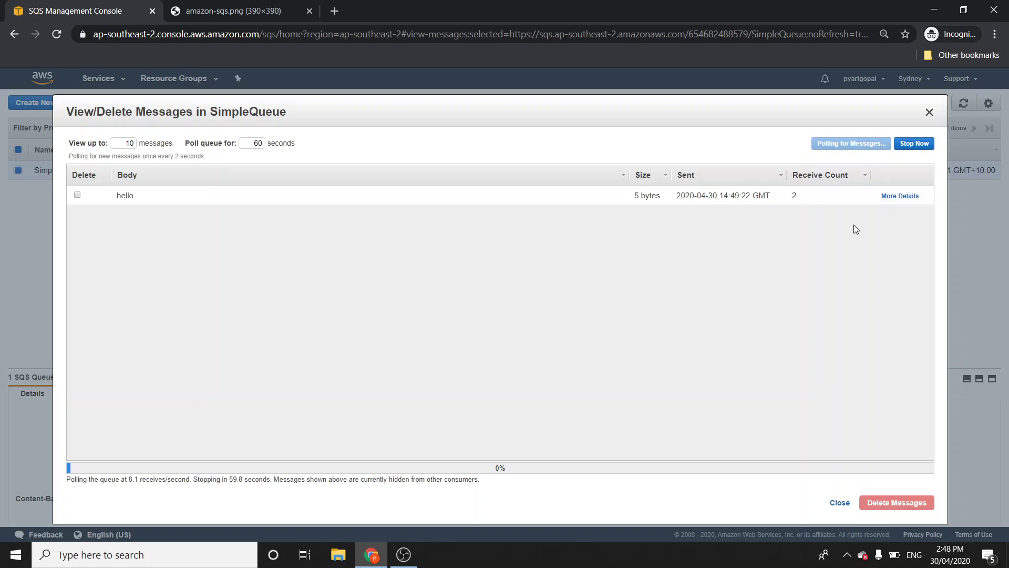
double_click(822, 202)
click(912, 144)
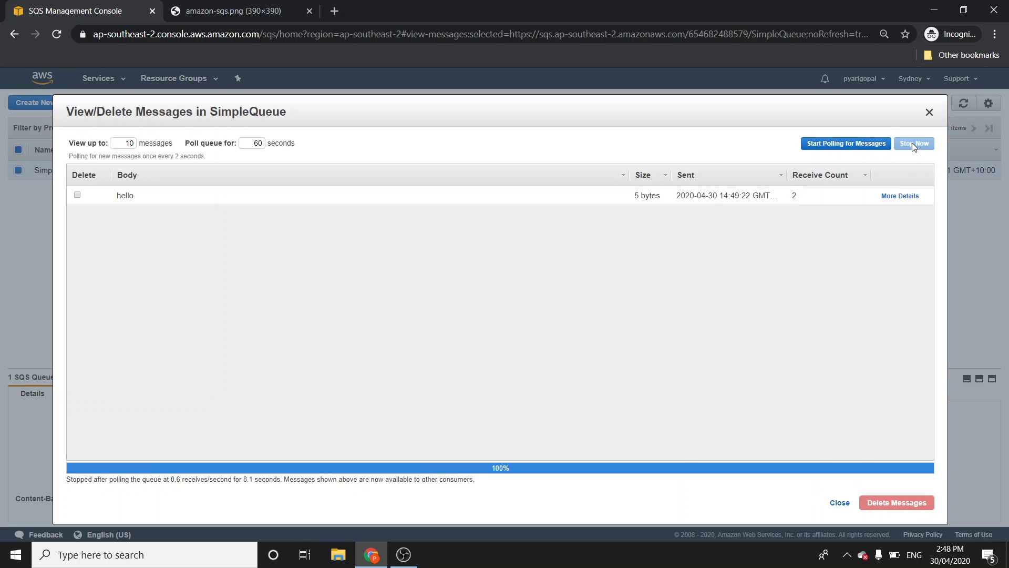
click(927, 118)
Poll SimpleQueue again, delete the hello message from it and return to the queue list
right_click(663, 176)
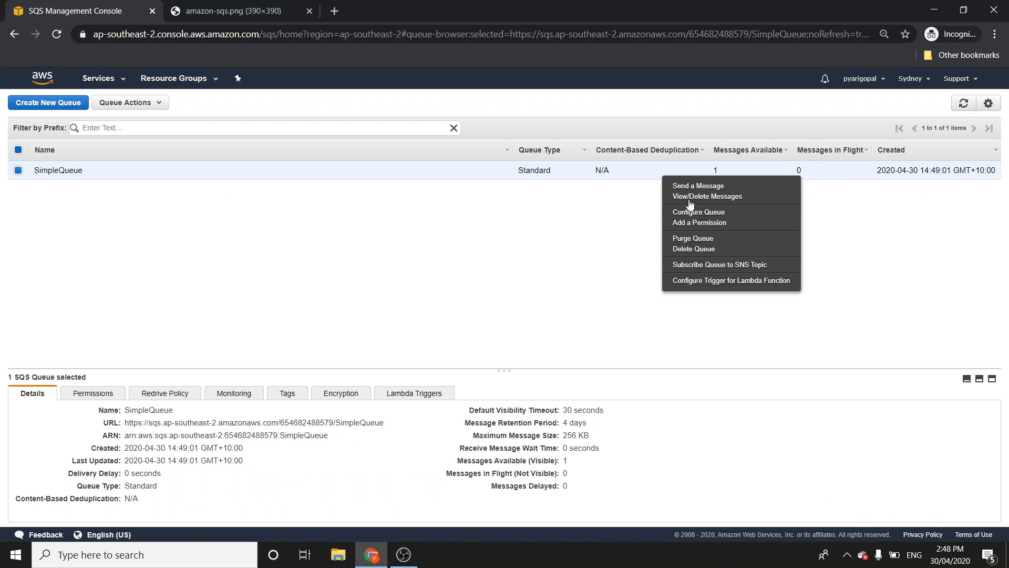
click(701, 198)
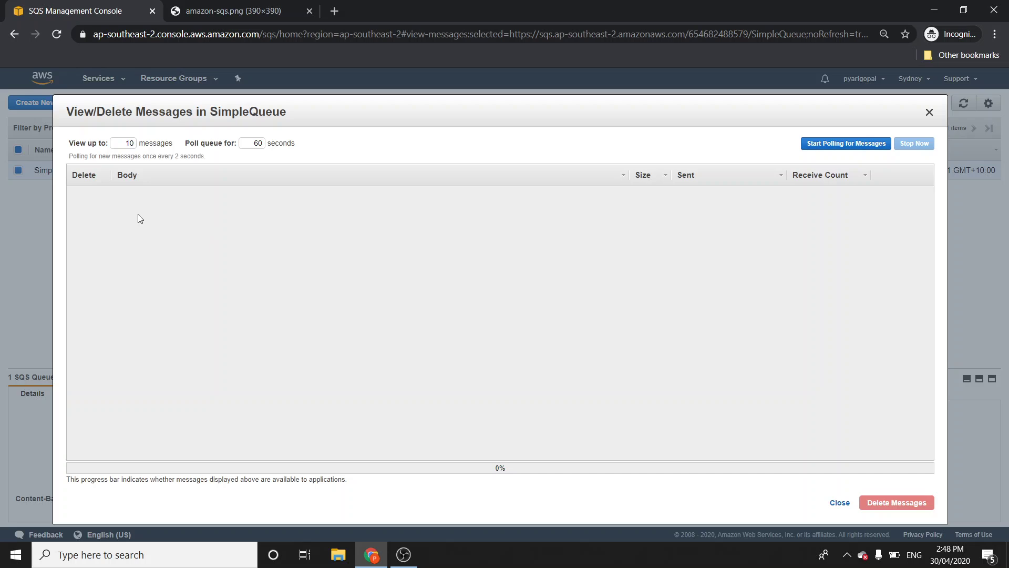
click(846, 144)
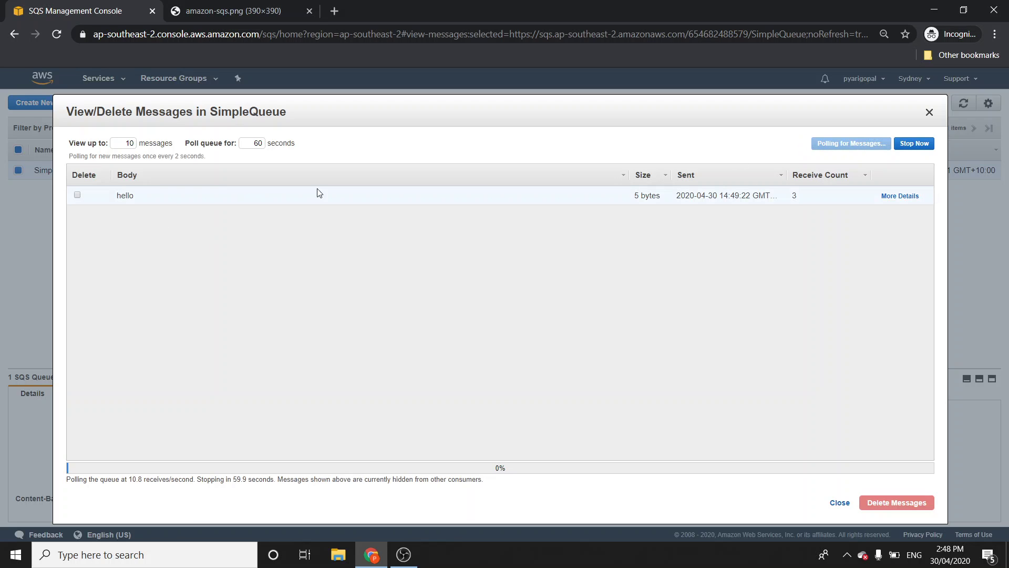
click(79, 196)
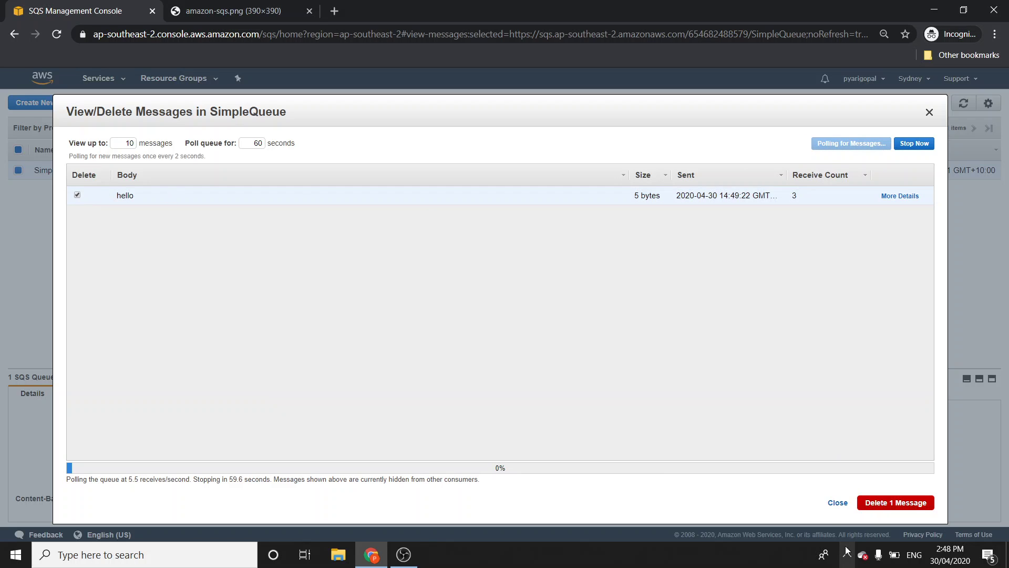
click(886, 504)
click(590, 350)
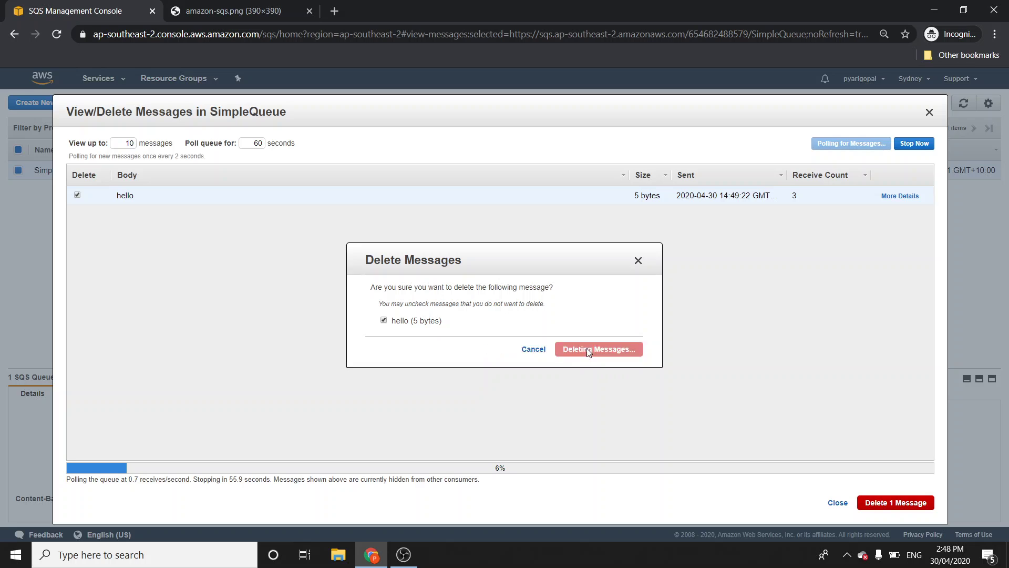
click(839, 503)
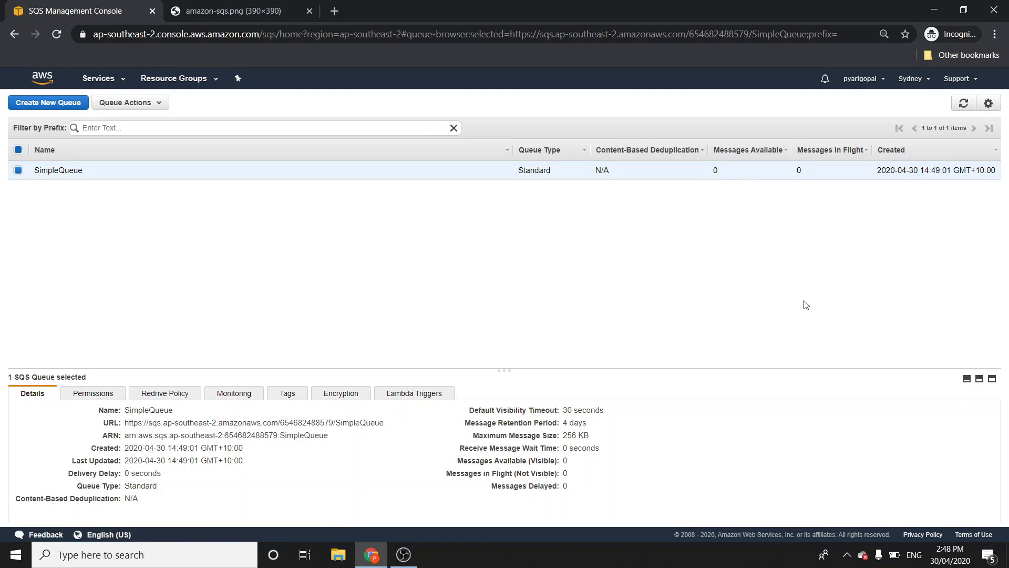
Poll SimpleQueue to check for remaining messages after the deletion, and stop the polling
right_click(531, 175)
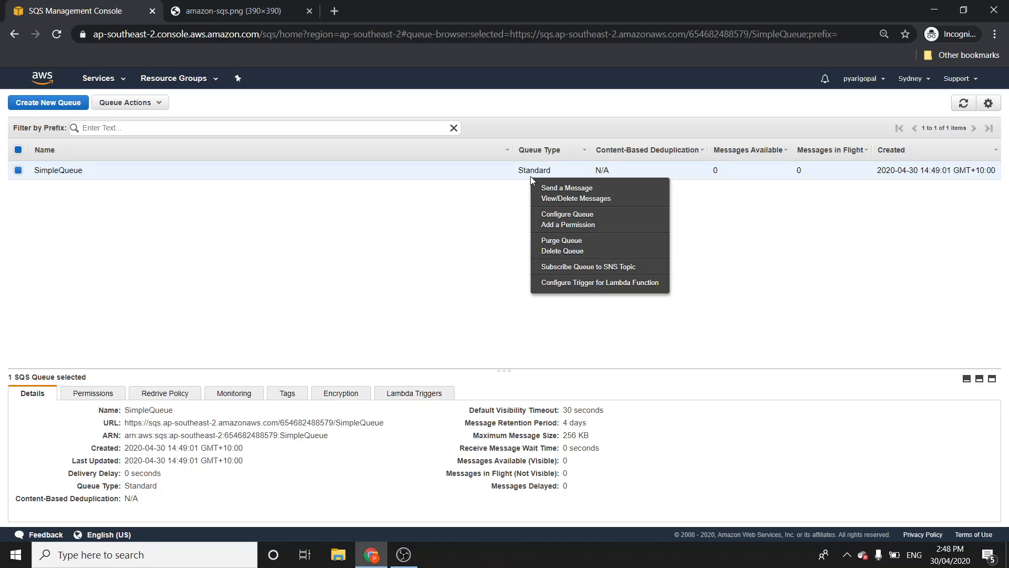
click(557, 198)
click(866, 143)
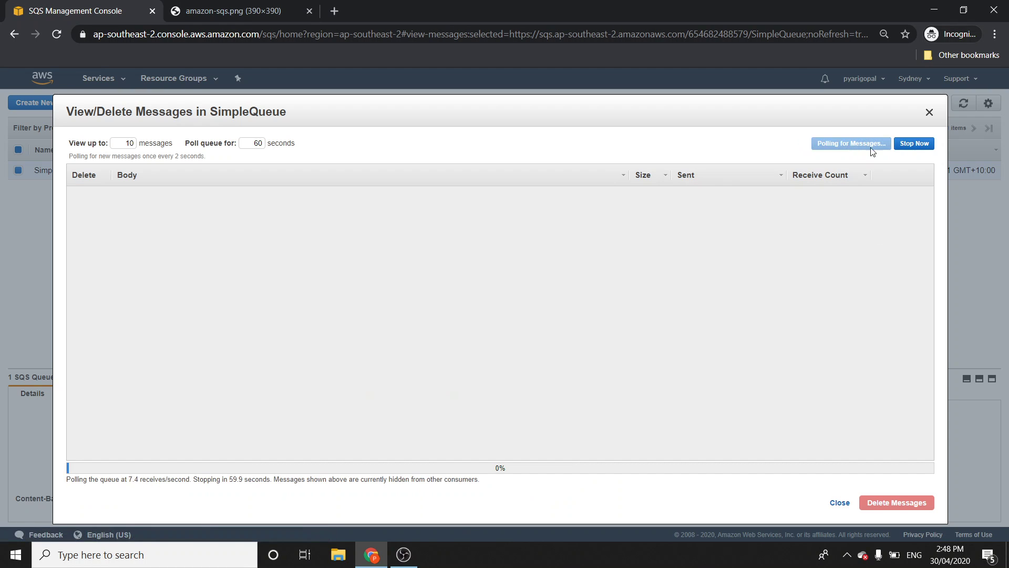
click(918, 145)
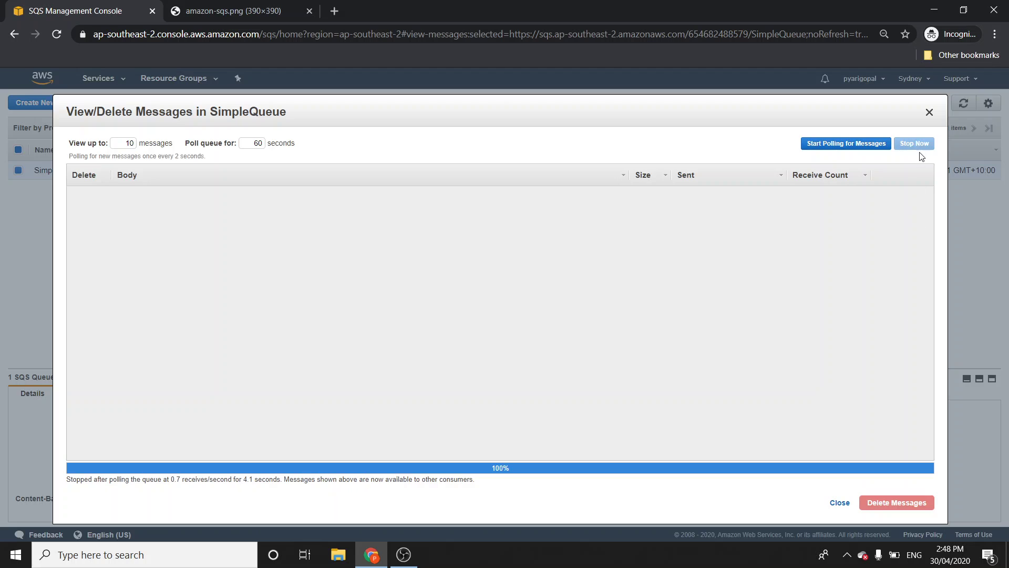
Return to the queue list, open a Command Prompt window and move it clear of the queue's name
click(839, 503)
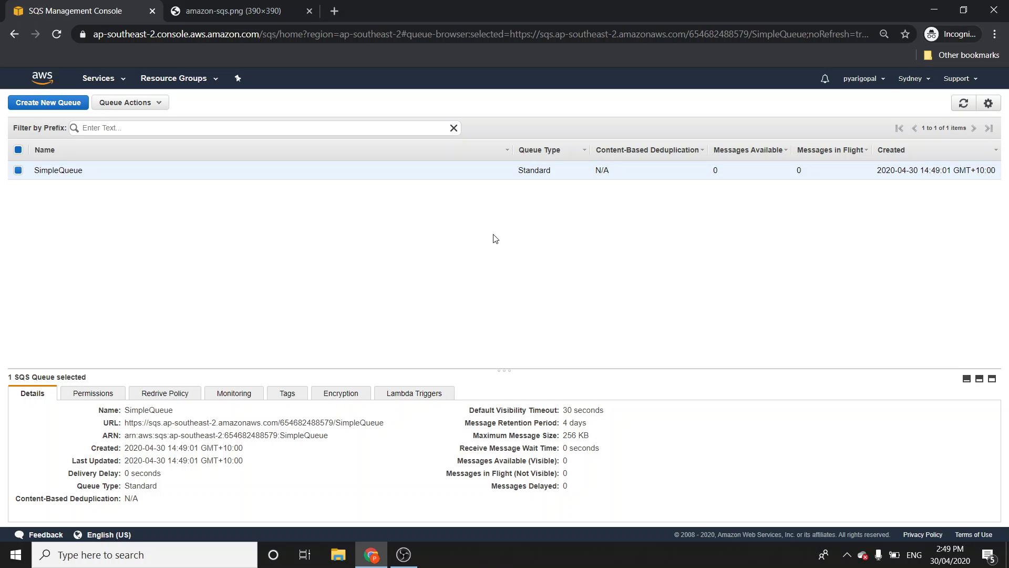
key(super+r)
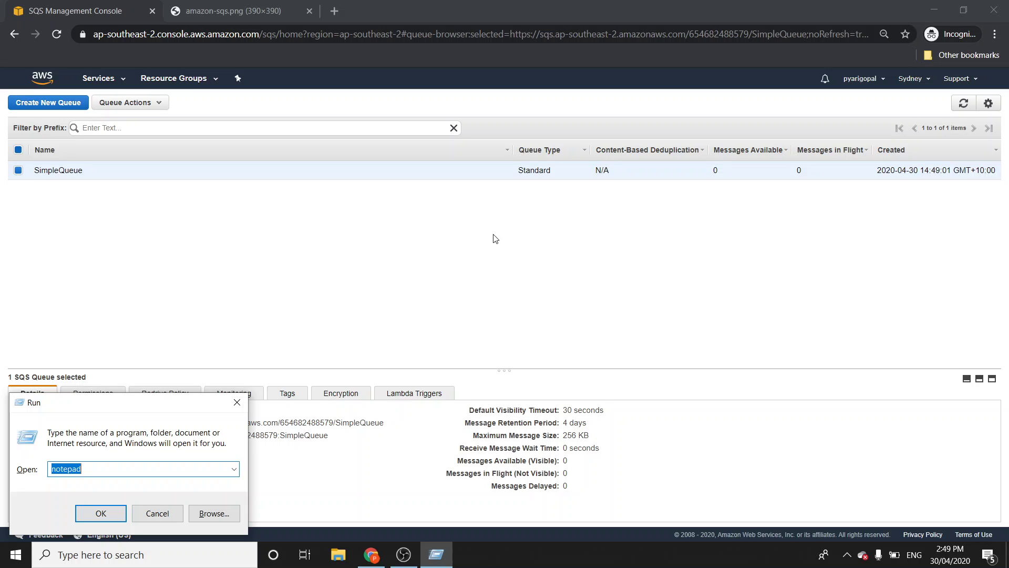
text(cmd)
key(Return)
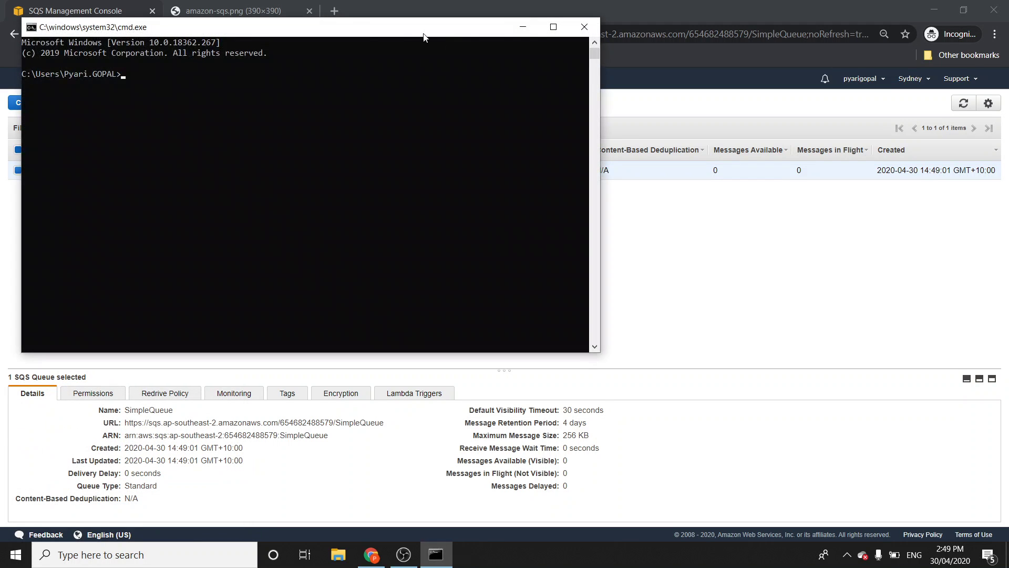
drag(425, 37, 701, 99)
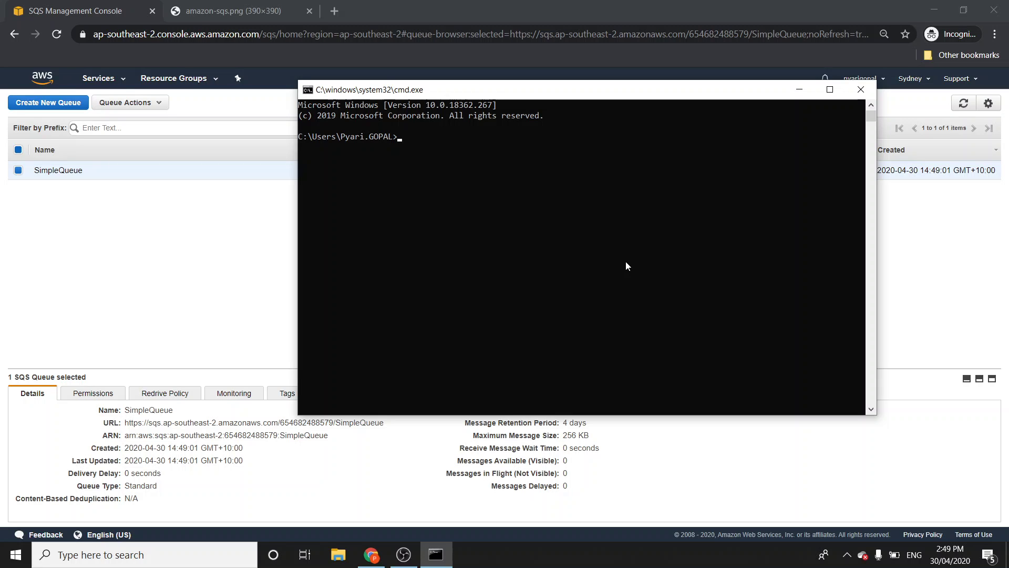
Run aws configure to check for a stored access key, and cancel it without entering any credentials
text(aws configure)
key(Return)
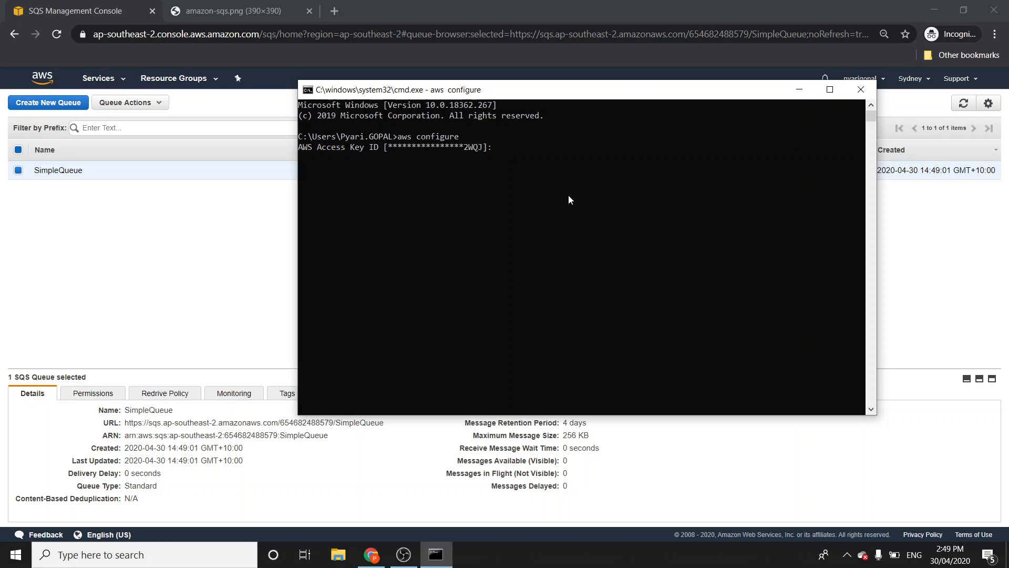
key(ctrl+c)
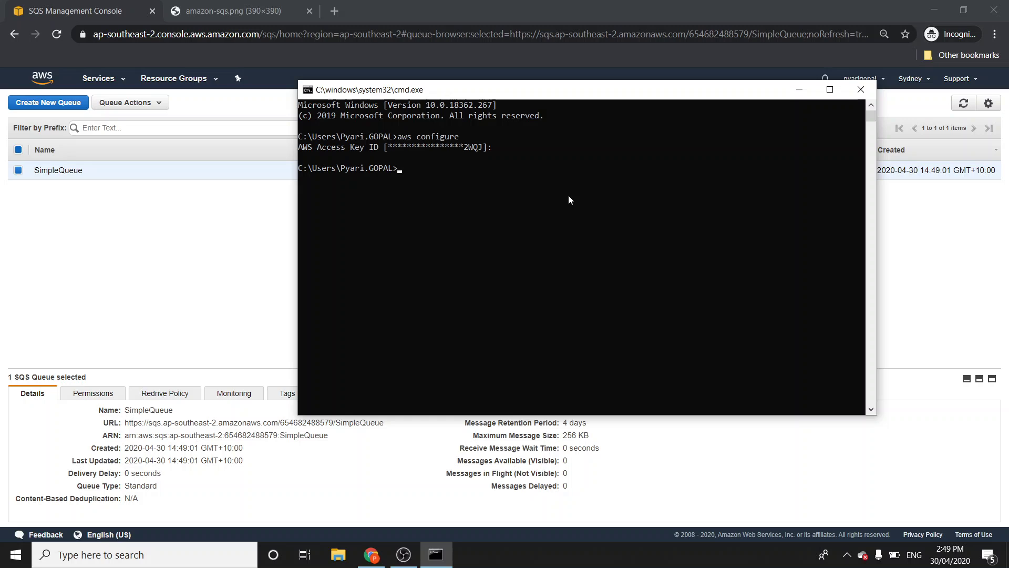
Display the AWS CLI help for the sqs service with aws sqs help
text(aws sq)
key(BackSpace)
text(s)
text(help)
key(Return)
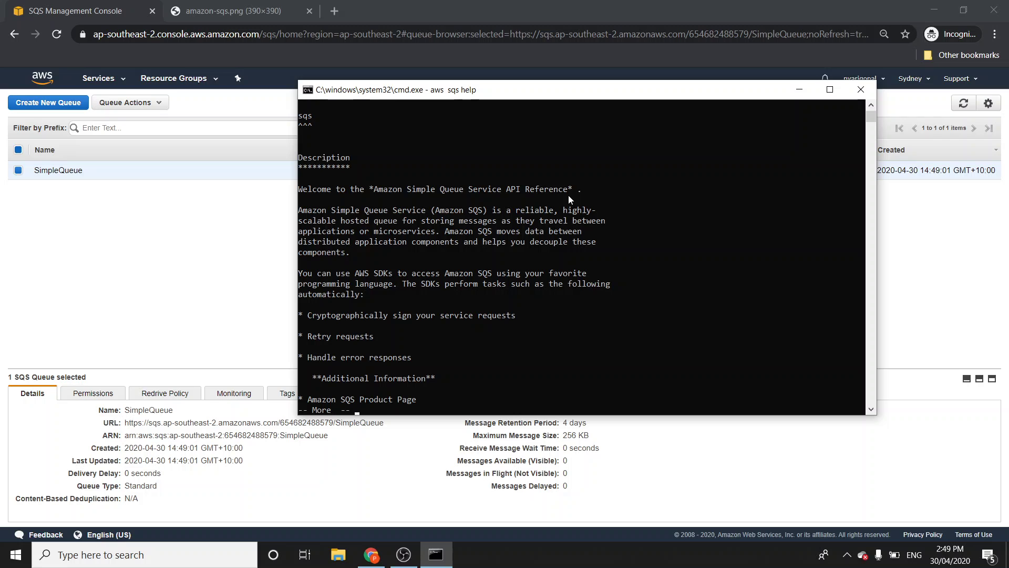
Examine the sqs help's description and its Available Commands list as far as set-queue-attributes
key(Return)
key(Return)
key(Return)
key(Return)
key(Return)
key(Return)
key(Return)
key(Return)
key(Return)
key(Return)
key(Return)
key(Return)
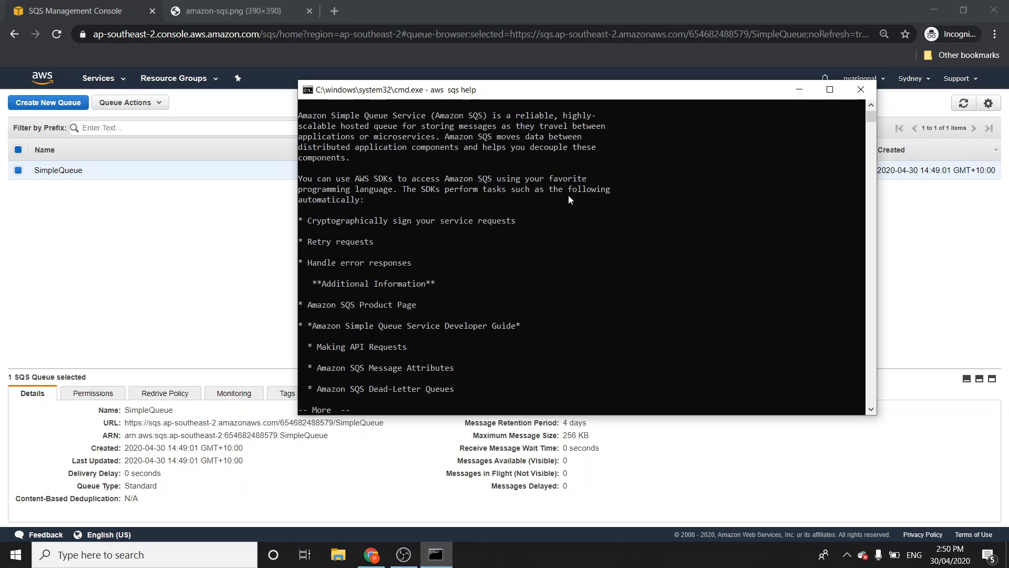
key(Return)
key(Return)
key(Return)
key(Return)
key(Return)
key(Return)
key(Return)
key(Return)
key(Return)
key(Return)
key(Return)
key(Return)
key(Return)
key(Return)
key(Return)
key(Return)
key(Return)
key(Return)
key(Return)
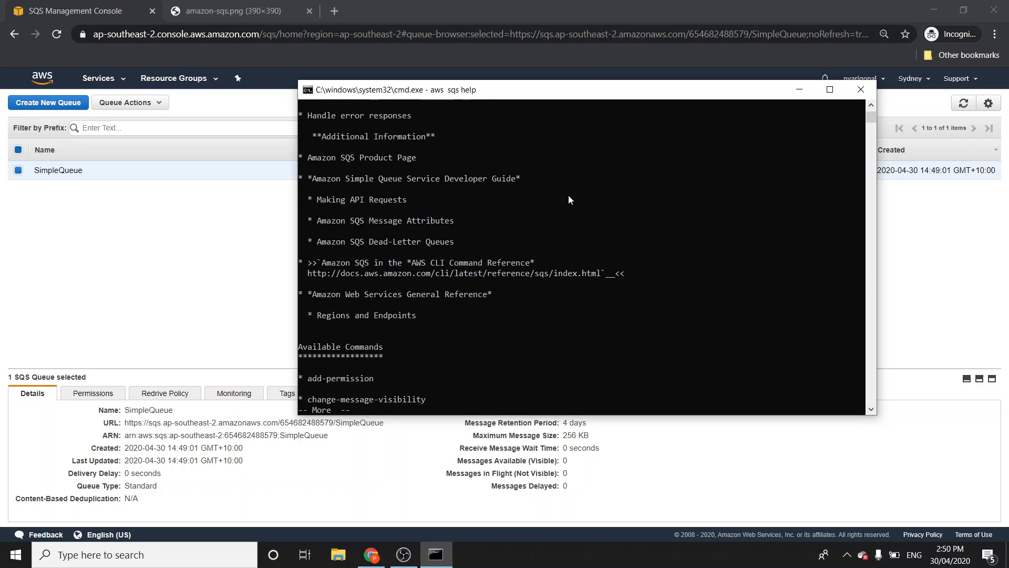
key(Return)
key(Return)
key(Return)
key(Return)
key(Return)
key(Return)
key(Return)
key(Return)
key(Return)
key(Return)
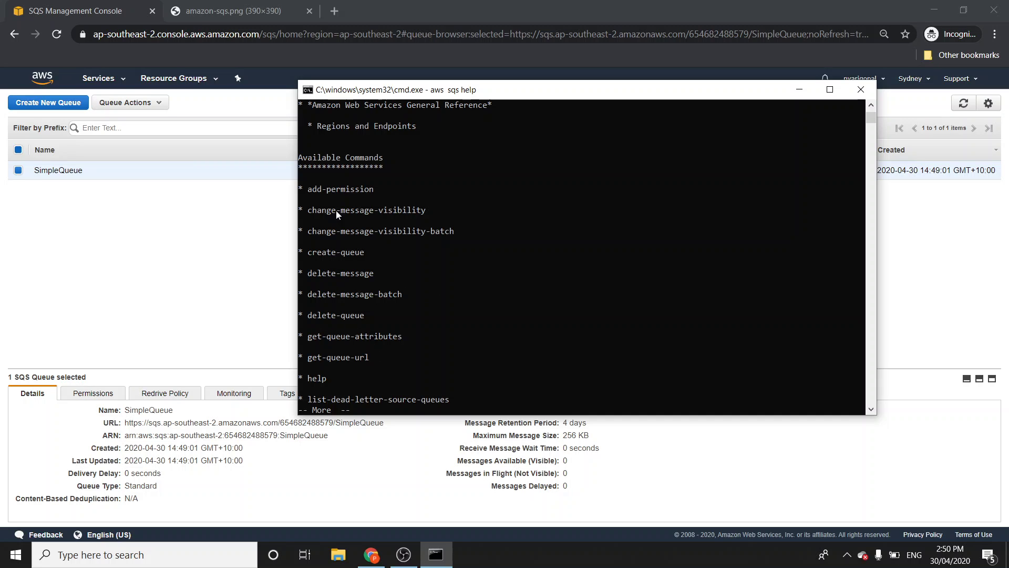
scroll(489, 359, down, 2)
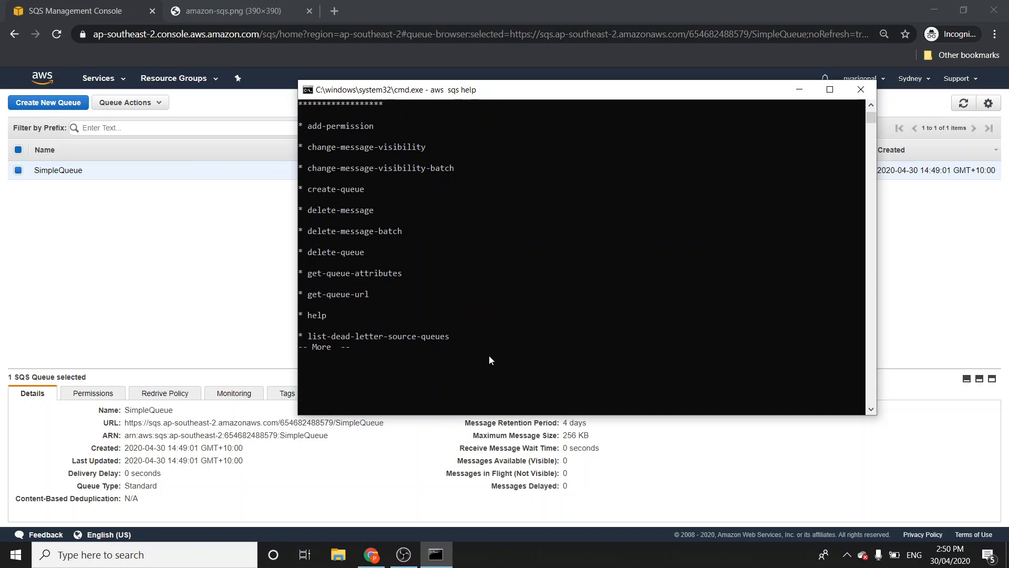
key(Return)
key(Return)
key(Return)
key(Return)
key(Return)
key(Return)
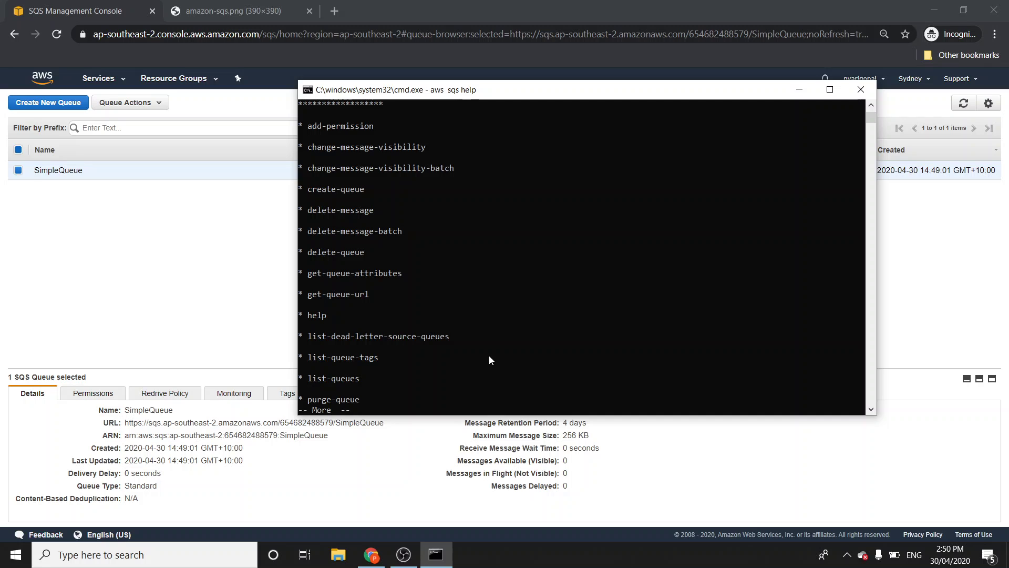
key(Return)
key(Return)
key(Return)
key(Return)
key(Return)
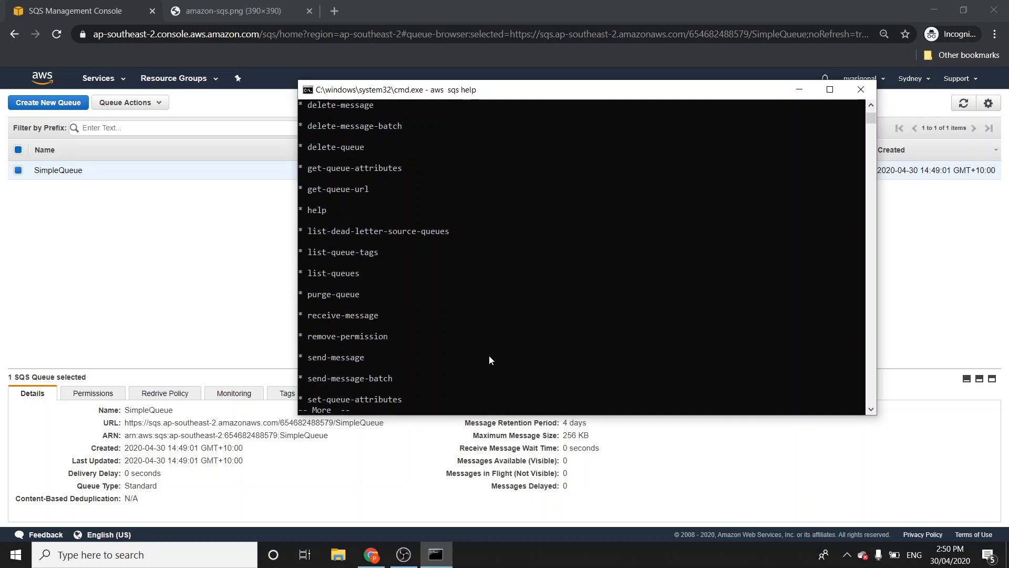
Pick out the receive-message command, quit the listing and display its help with aws sqs receive-message help
drag(308, 315, 384, 321)
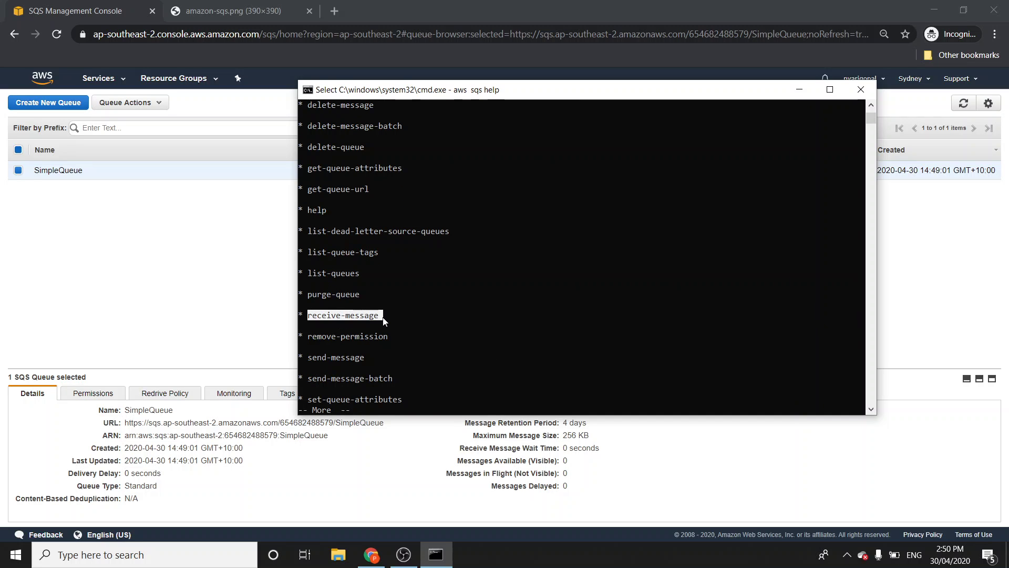
click(252, 182)
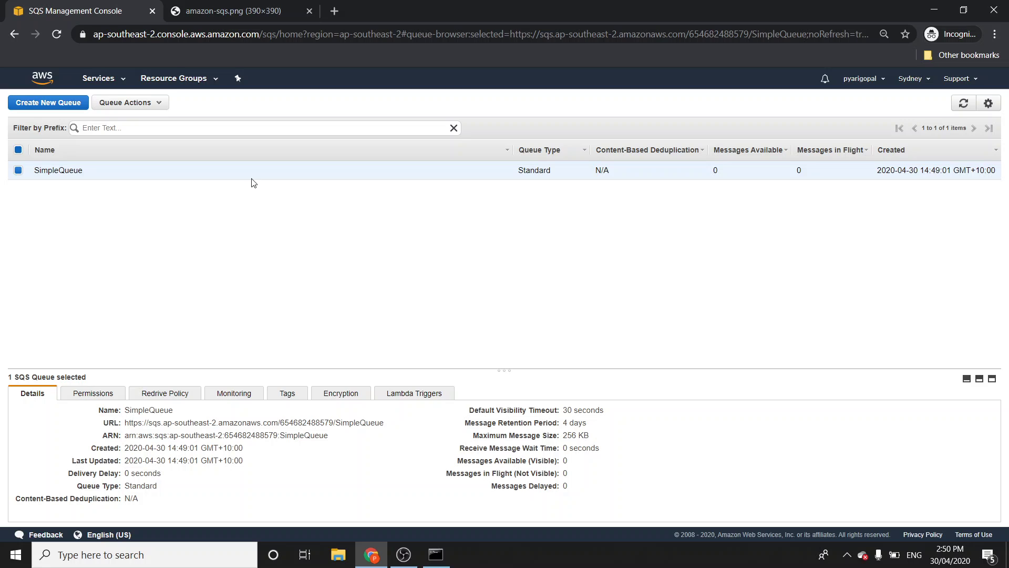
key(alt+Tab)
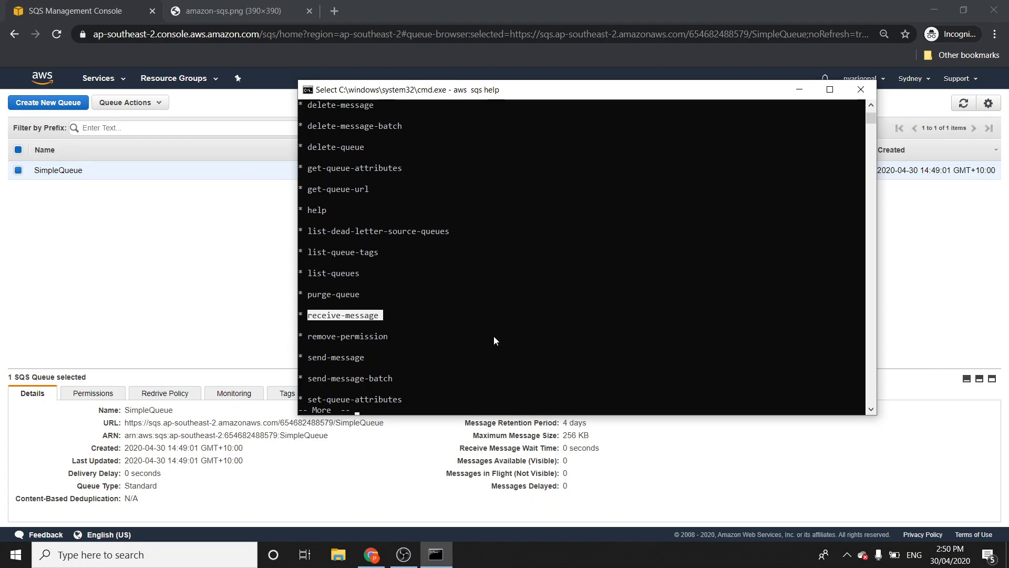
right_click(354, 319)
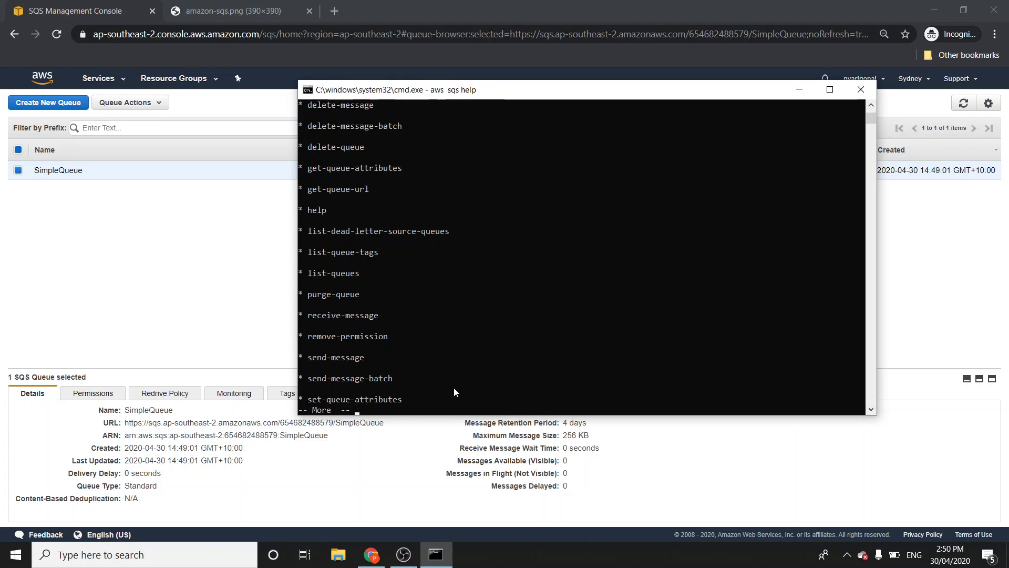
key(ctrl+c)
text(aws)
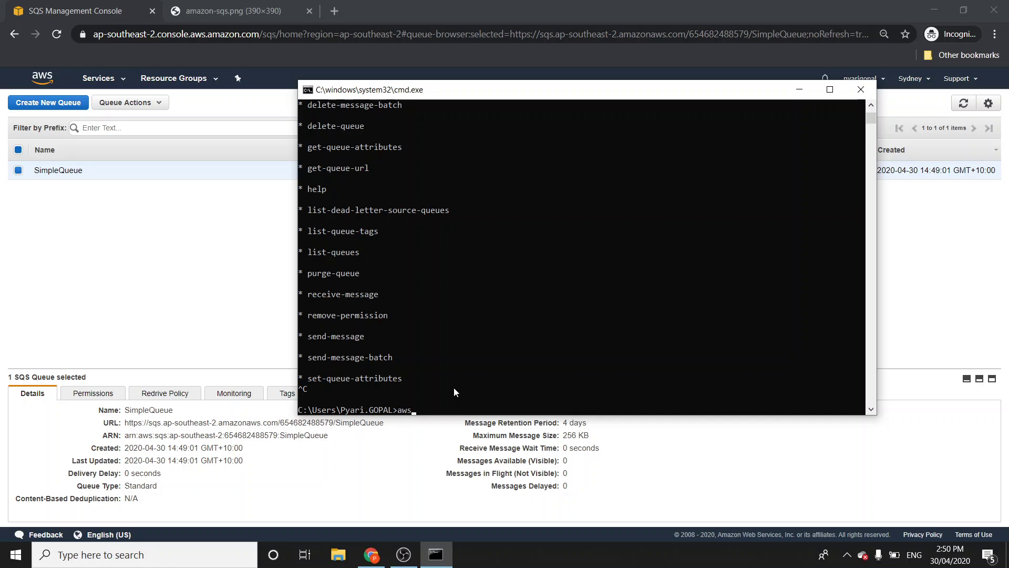
text( sqs receive-message help)
scroll(602, 323, down, 4)
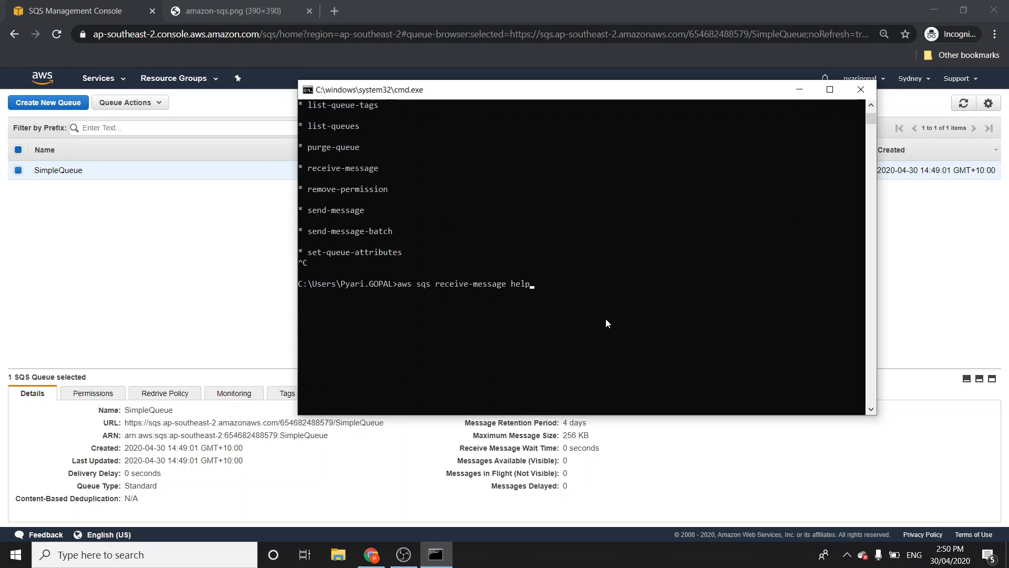
key(Return)
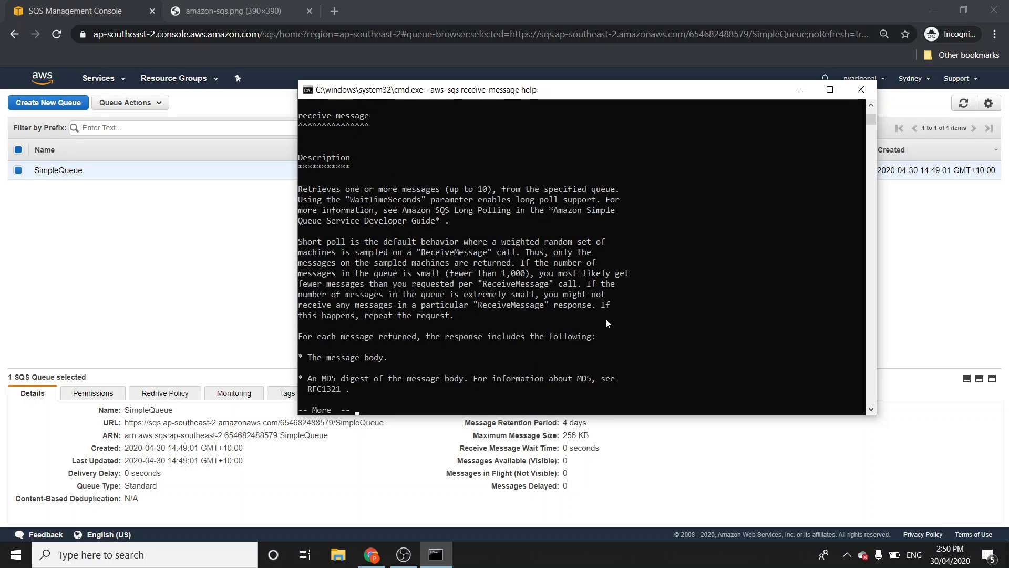
Examine the receive-message help's description and the parameters in its Synopsis, as far as the --queue-url option
key(Return)
key(Return)
key(Return)
key(Return)
key(Return)
key(Return)
key(Return)
key(Return)
key(Return)
key(Return)
key(Return)
key(Return)
key(Return)
key(Return)
key(Return)
key(Return)
key(Return)
key(Return)
key(Return)
key(Return)
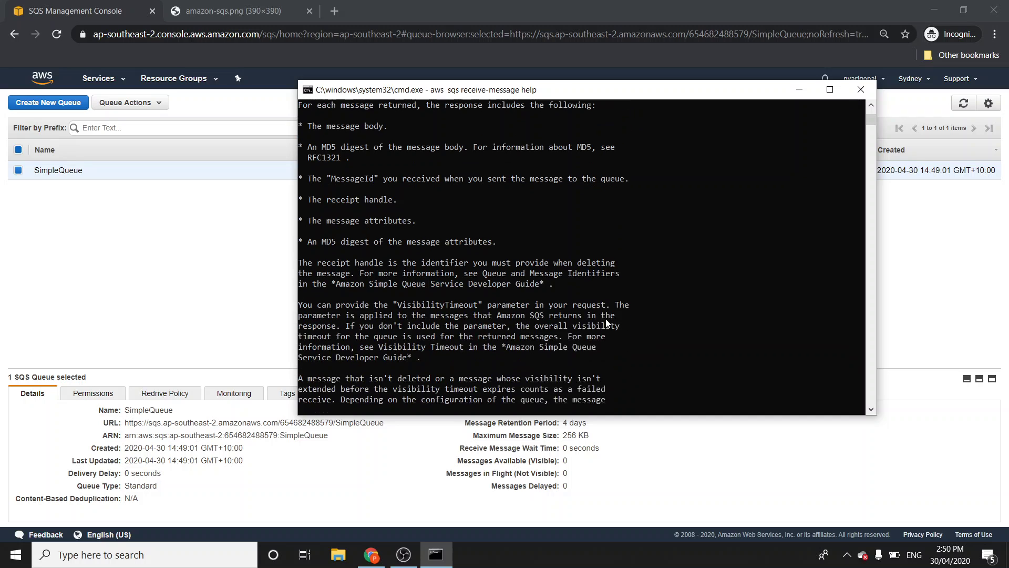
key(Return)
key(Return)
key(Return)
key(Return)
key(Return)
key(Return)
key(Return)
key(Return)
key(Return)
key(Return)
key(Return)
key(Return)
key(Return)
key(Return)
key(Return)
key(Return)
key(Return)
key(Return)
key(Return)
key(Return)
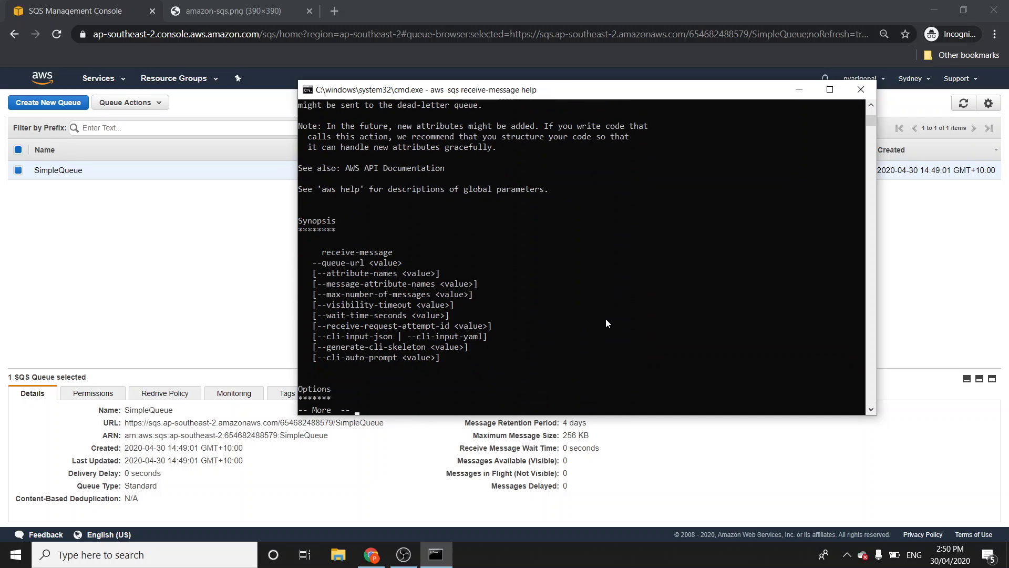
key(Return)
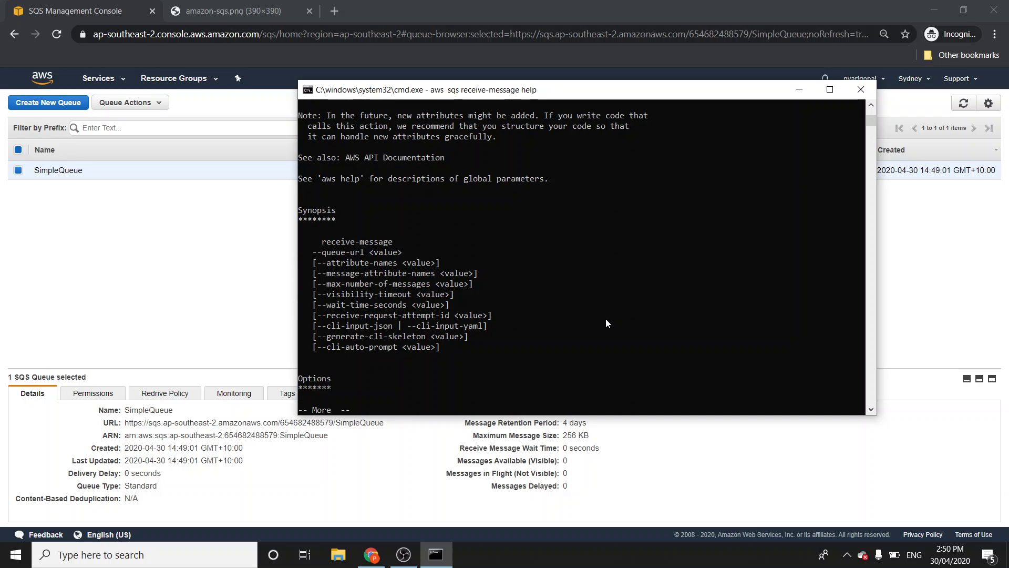
key(Return)
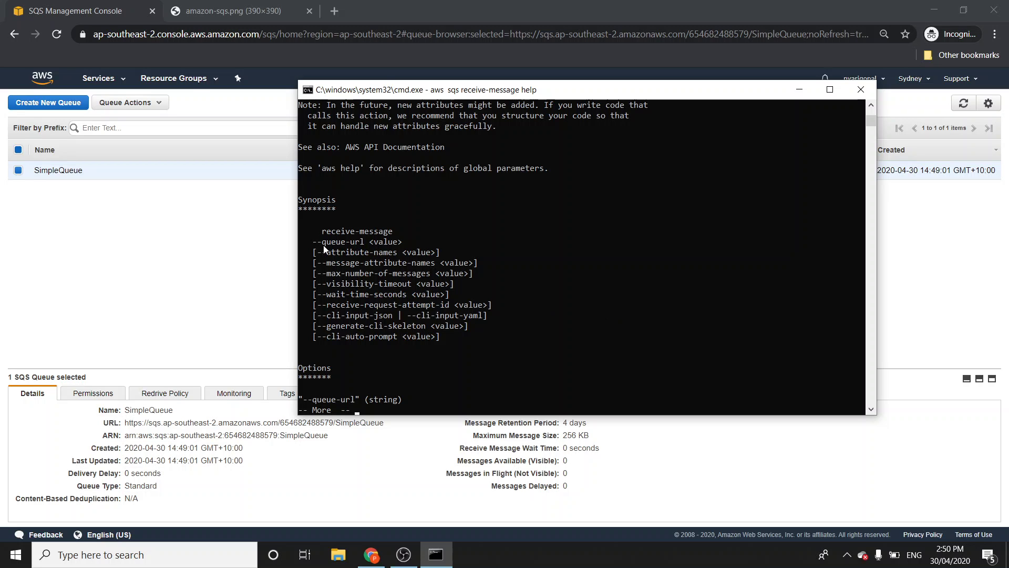
Open Visual Studio Code and create a new empty file
key(super)
text(code)
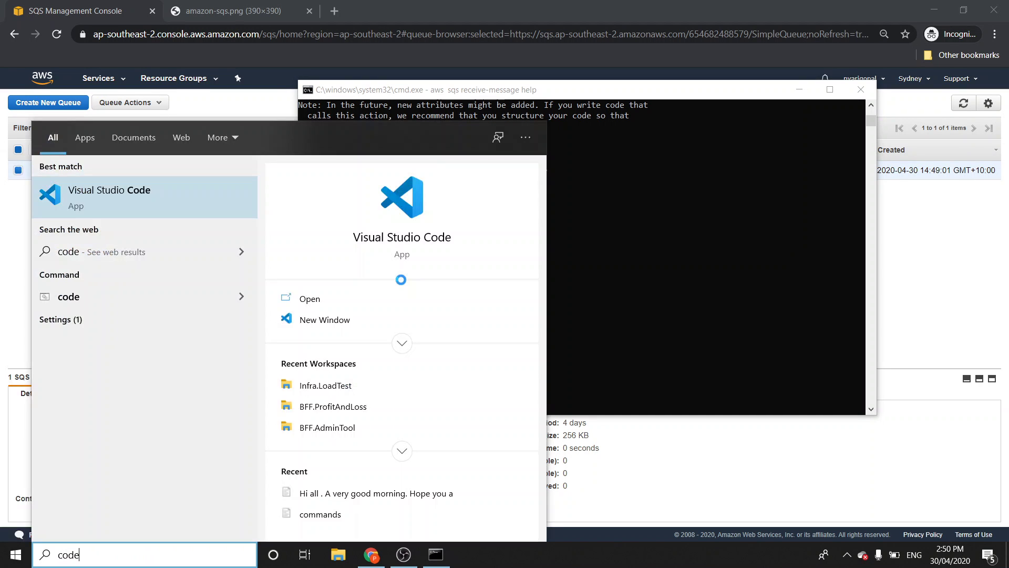
key(Return)
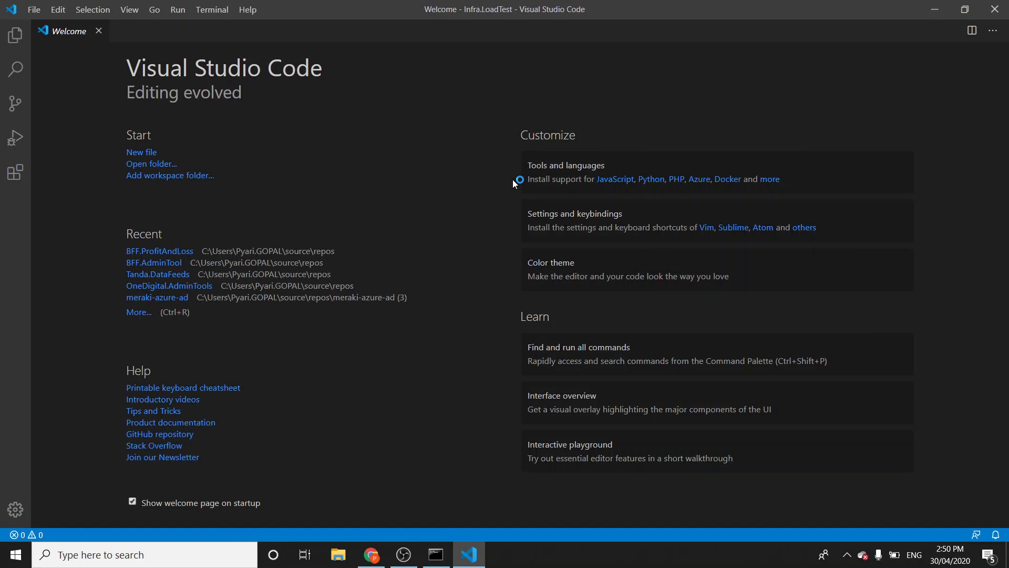
click(42, 10)
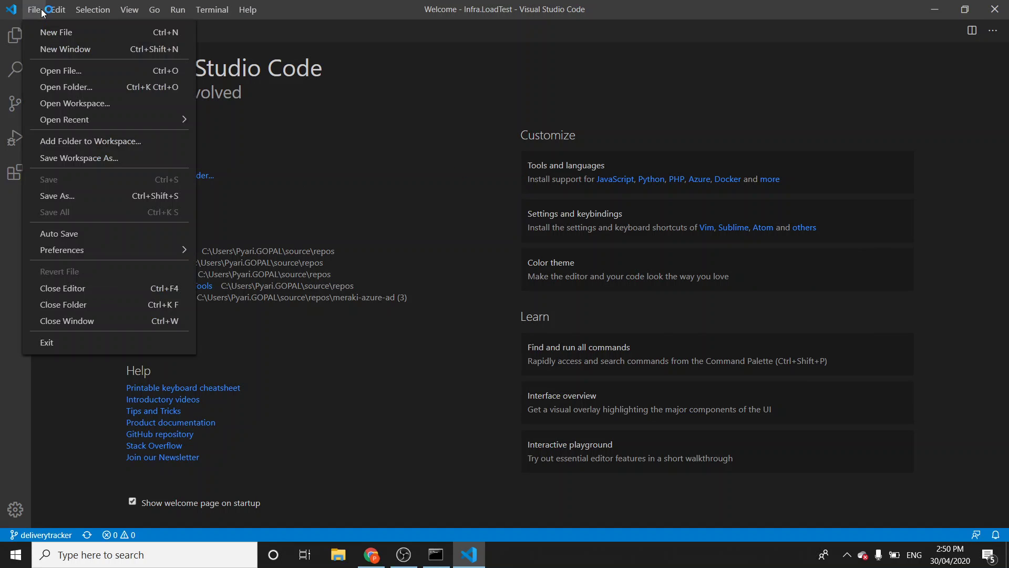
click(48, 33)
Copy the receive-message synopsis with all its parameters from the Command Prompt into the new Visual Studio Code file
key(alt+Tab)
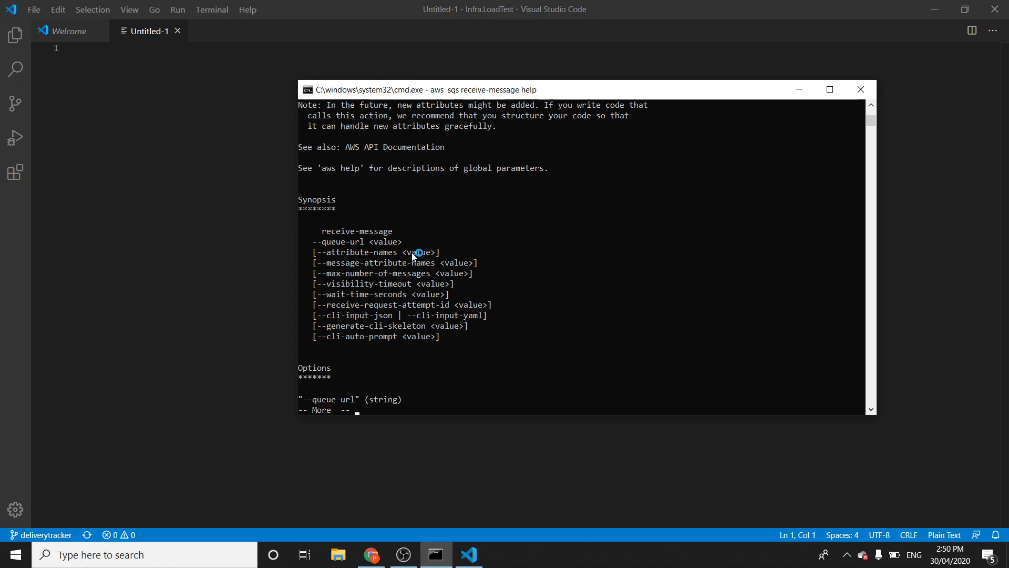
drag(308, 227, 503, 328)
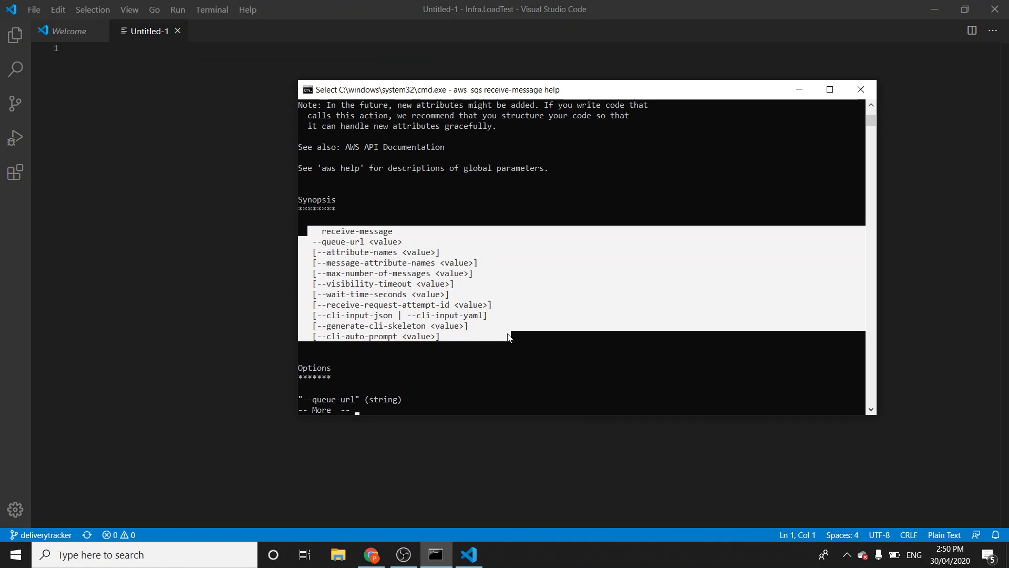
key(ctrl+c)
key(alt+Tab)
key(ctrl+v)
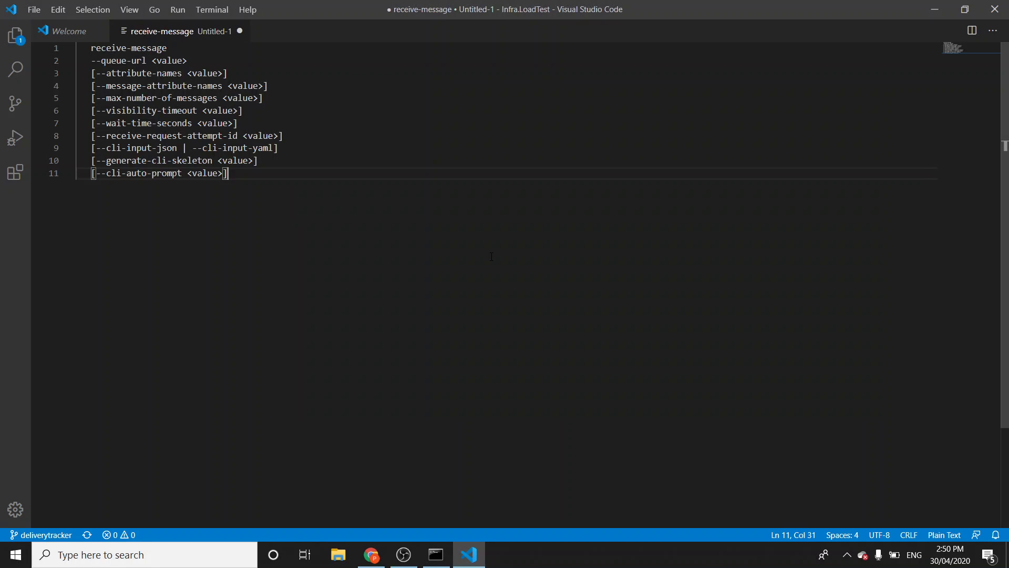
Join all lines of the pasted receive-message synopsis into a single line
key(ctrl+a)
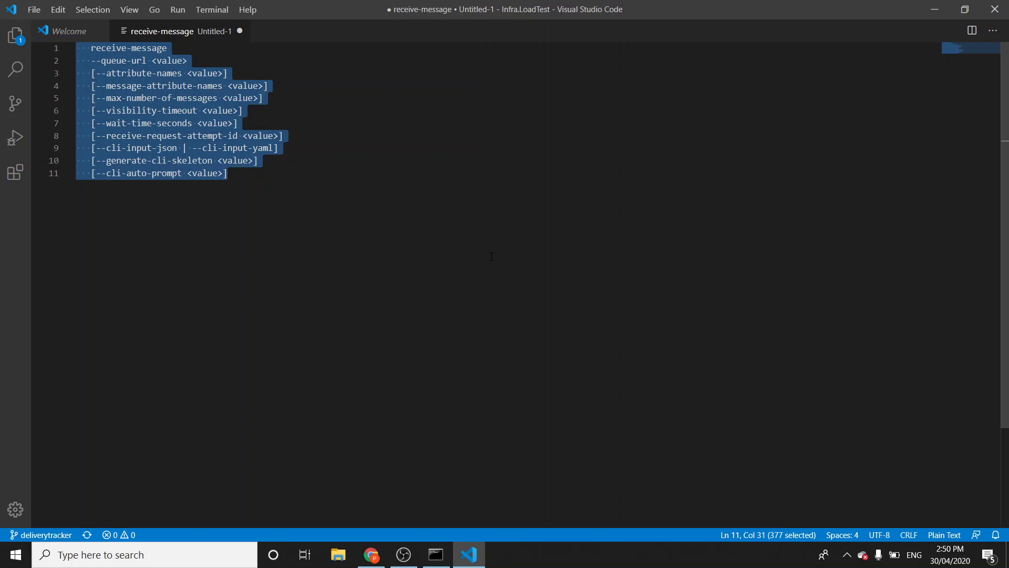
key(ctrl+shift+p)
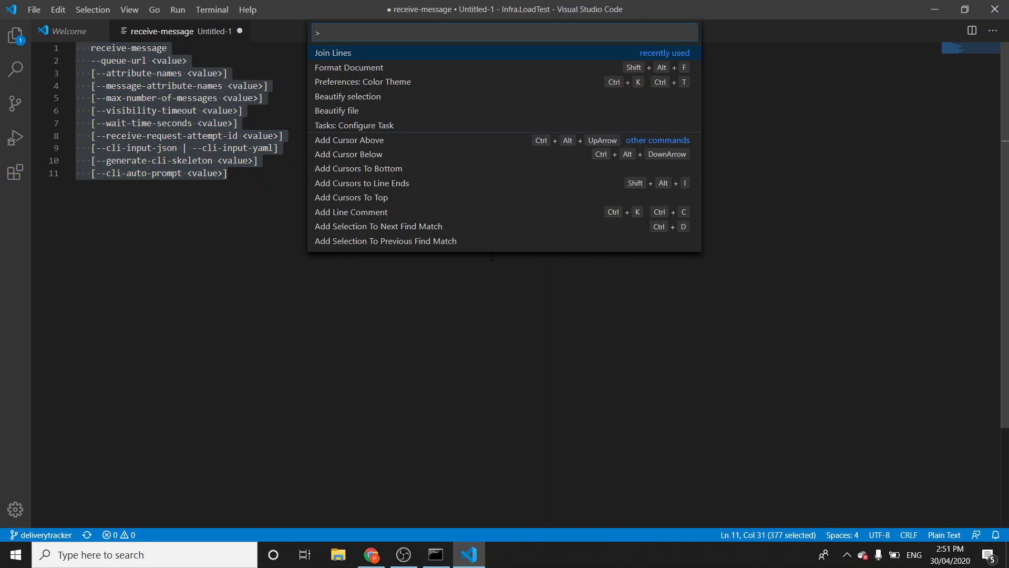
key(Return)
drag(494, 233, 363, 153)
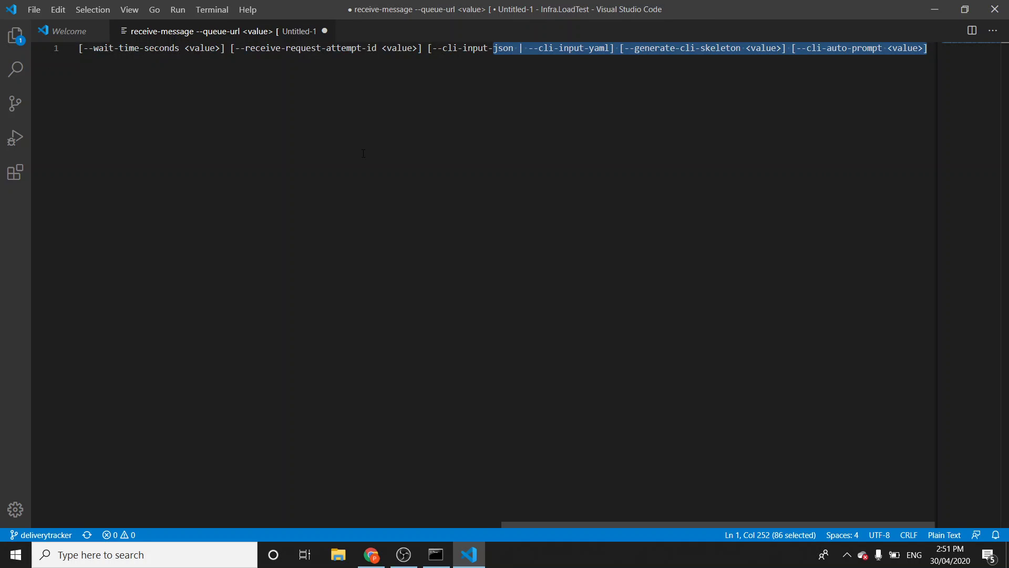
Switch to Chrome and copy the URL of SimpleQueue from its details in the SQS console
key(Home)
key(ctrl+Right)
key(ctrl+Right)
key(ctrl+Right)
key(Right)
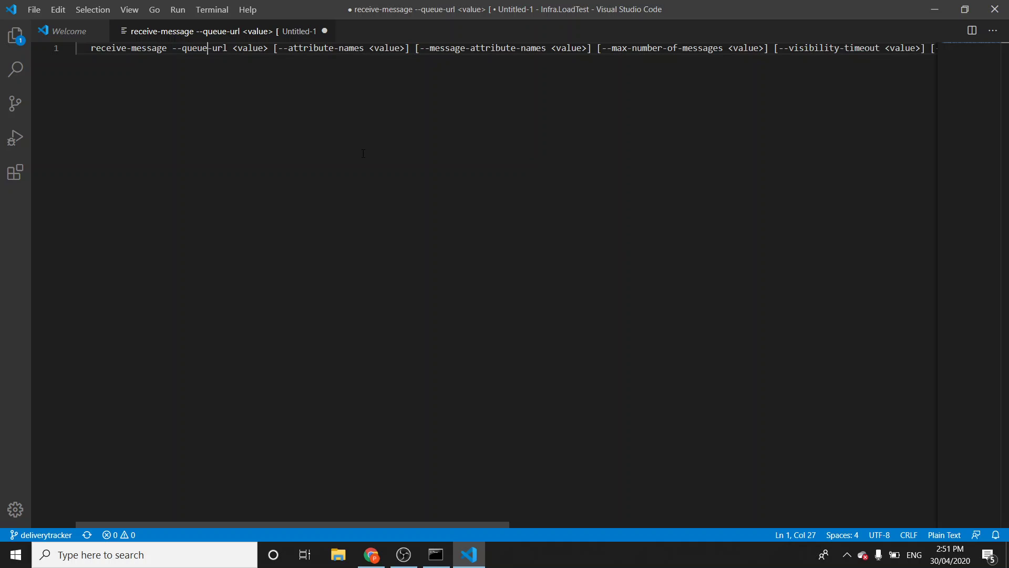
key(alt+Tab)
key(alt+Tab)
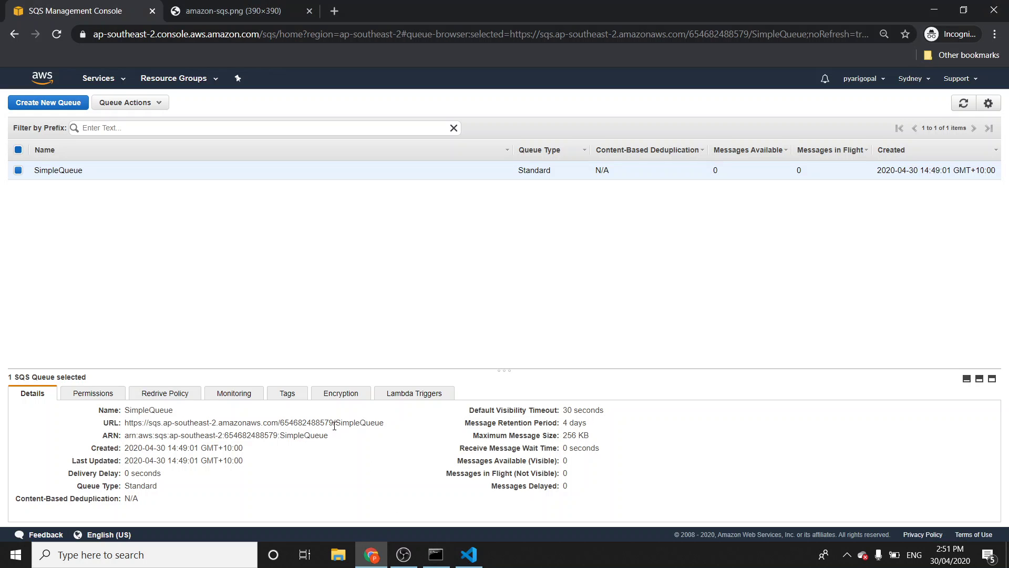
drag(125, 423, 389, 423)
right_click(381, 424)
click(403, 432)
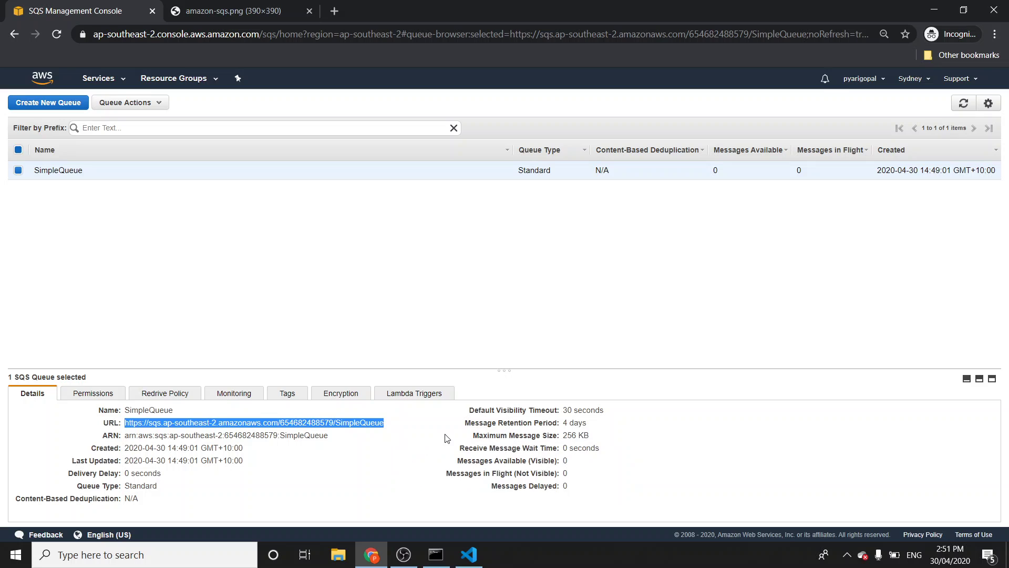
Return to Visual Studio Code and replace the --queue-url placeholder value with the copied SimpleQueue URL
key(alt+Tab)
key(alt+Tab)
key(Tab)
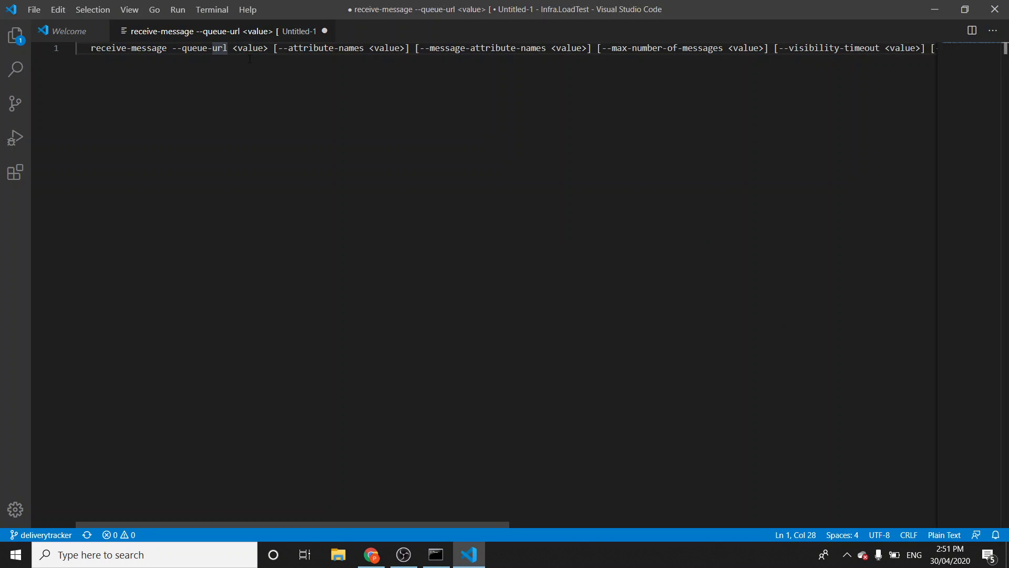
drag(232, 48, 268, 48)
key(ctrl+v)
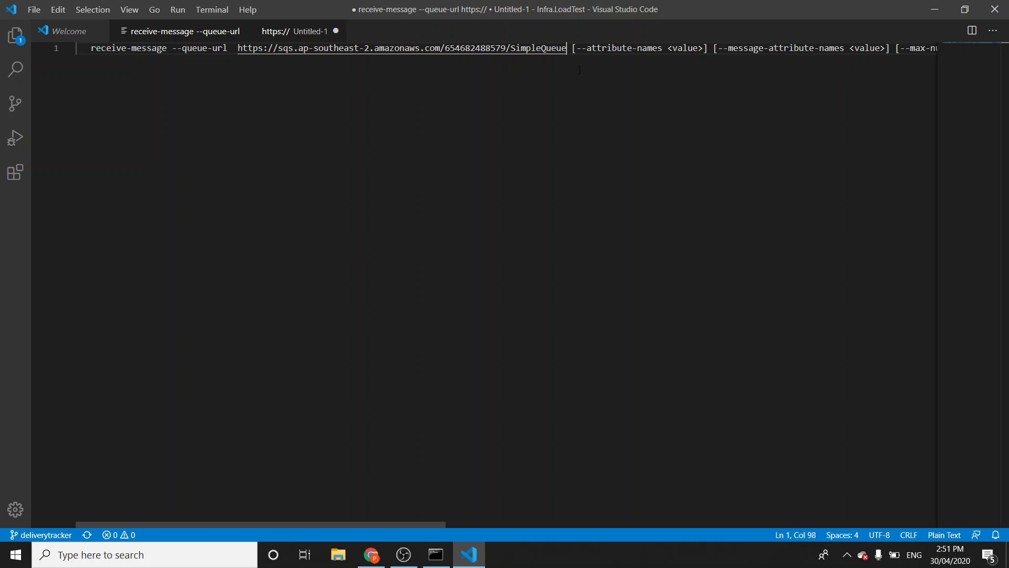
Delete the --attribute-names and --message-attribute-names options, plus the opening bracket before --max-number-of-messages
click(571, 47)
key(shift+Right)
key(shift+Right)
key(shift+Right)
key(shift+Right)
key(shift+Right)
key(shift+Right)
key(shift+Right)
key(shift+Right)
key(shift+Right)
key(shift+Right)
key(shift+Right)
key(shift+Right)
key(shift+Right)
key(shift+Right)
key(shift+Right)
key(shift+Right)
key(shift+Right)
key(shift+Right)
key(shift+Right)
key(shift+Right)
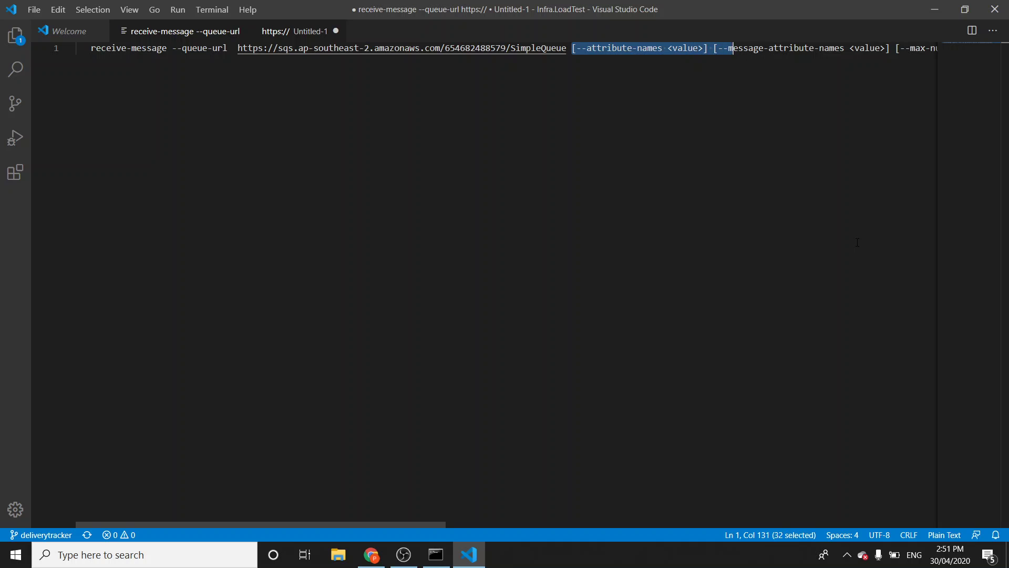
key(Delete)
key(Delete)
key(Delete)
key(Delete)
key(Delete)
key(Delete)
key(Delete)
key(Delete)
key(Delete)
key(Delete)
key(Delete)
key(Delete)
key(Delete)
key(Delete)
key(Delete)
key(Delete)
key(Delete)
key(Delete)
key(Delete)
key(Delete)
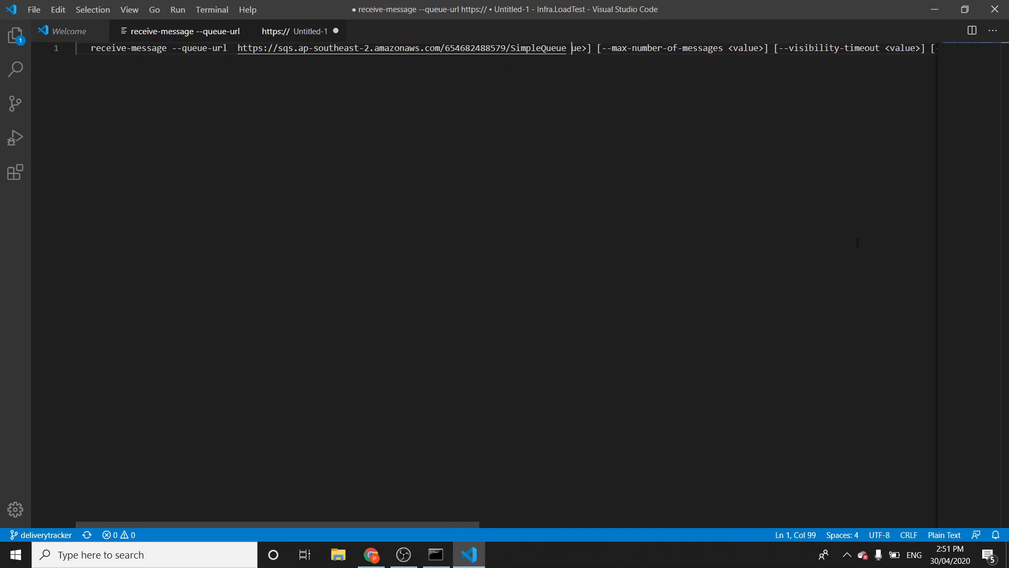
key(Delete)
key(Delete)
key(Delete)
key(Delete)
key(Delete)
key(Delete)
Replace the --max-number-of-messages placeholder and its closing bracket with the value 10
key(Right)
key(Right)
key(Right)
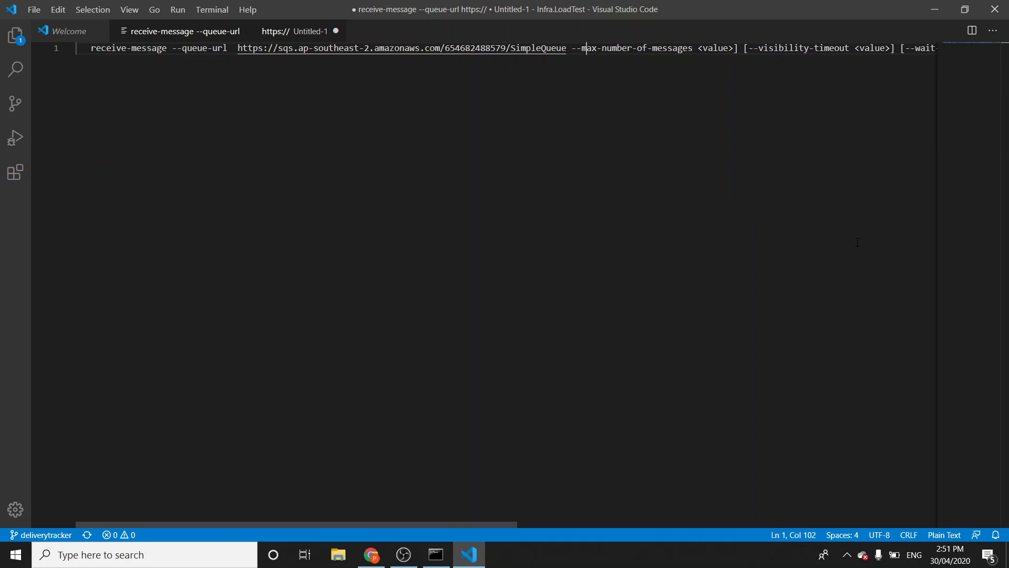
key(Right)
key(Right)
key(Right)
key(Right)
key(Right)
key(Right)
key(Right)
key(Right)
key(Right)
key(Right)
key(Right)
key(Right)
key(shift+Right)
key(shift+Right)
key(shift+Right)
key(shift+Right)
key(shift+Right)
key(shift+Right)
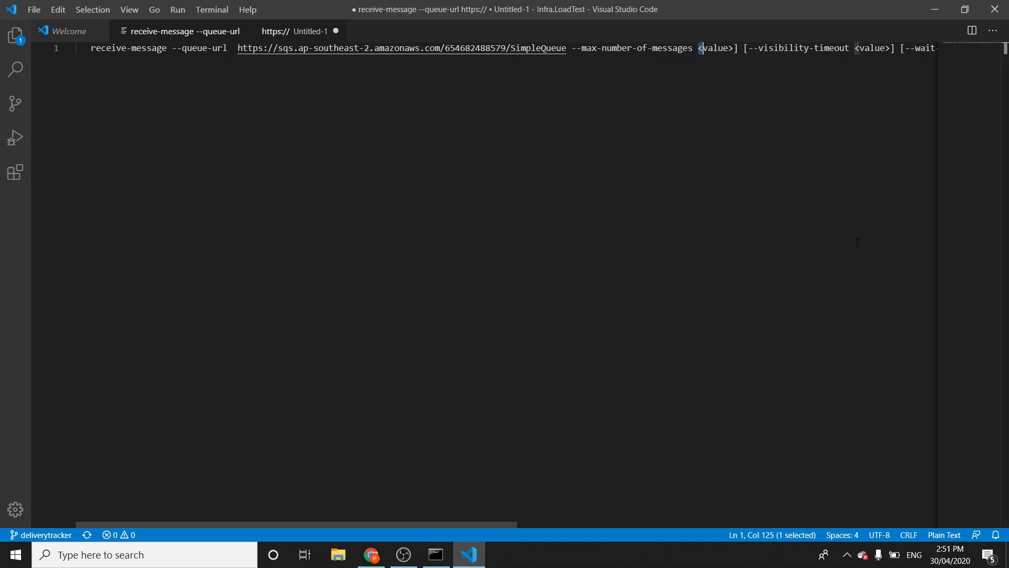
key(shift+Right)
key(shift+Right)
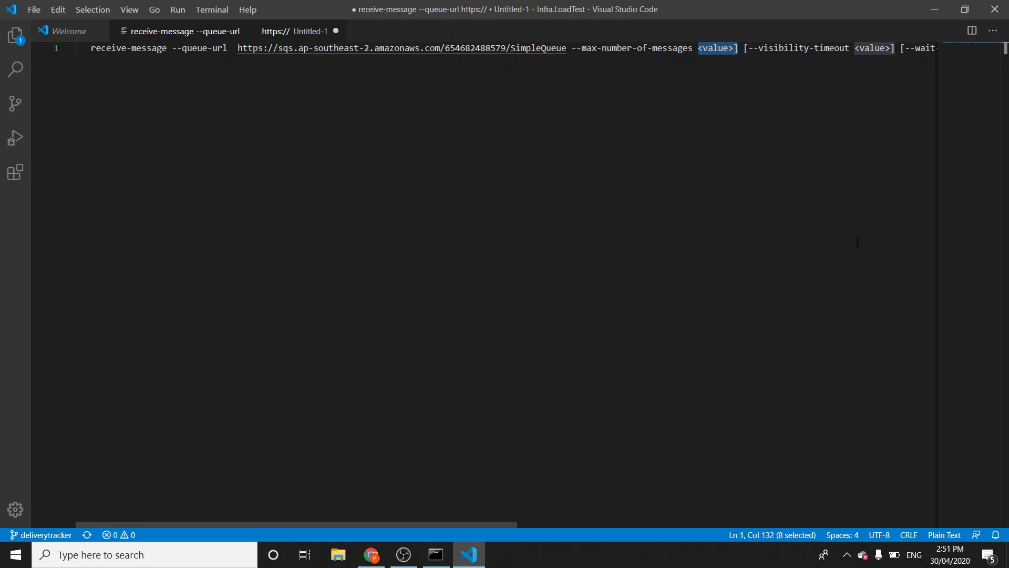
text(10)
Remove the square brackets around the --visibility-timeout option
key(Right)
key(Delete)
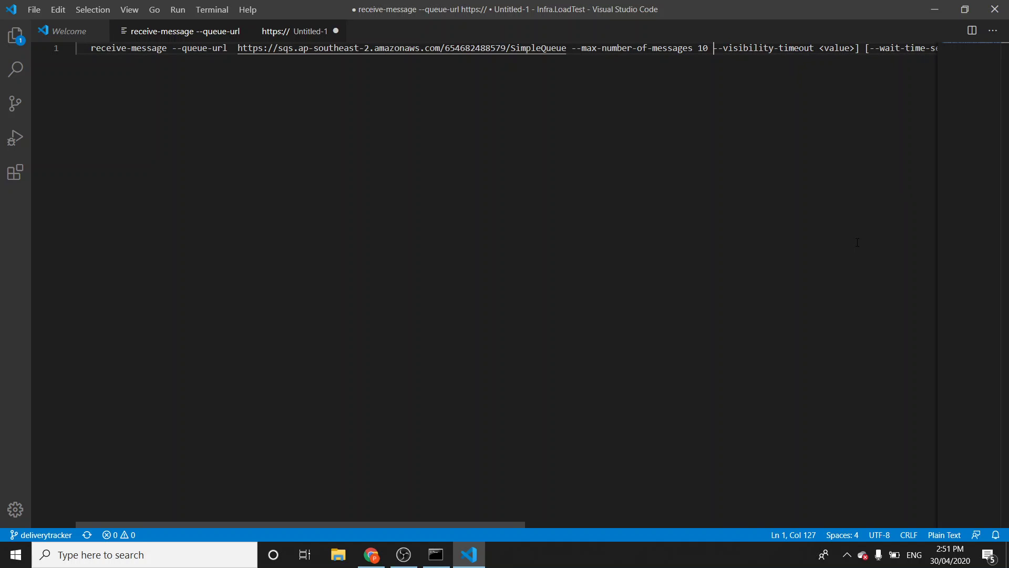
key(Right)
key(Right)
key(Right)
key(Right)
key(Right)
key(Right)
key(Right)
key(Right)
key(Right)
key(Right)
key(Right)
key(Right)
key(Right)
key(Right)
key(Right)
key(Right)
key(Right)
key(Right)
key(Right)
key(Right)
key(BackSpace)
Switch to Chrome, examine SimpleQueue's Default Visibility Timeout in its queue configuration, and close it without saving
click(371, 554)
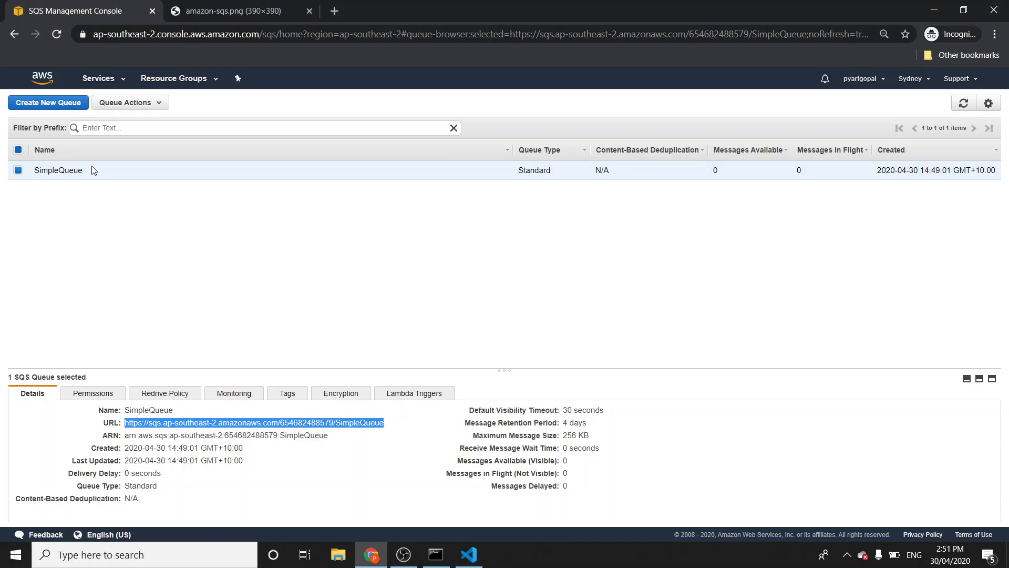
click(162, 175)
right_click(161, 175)
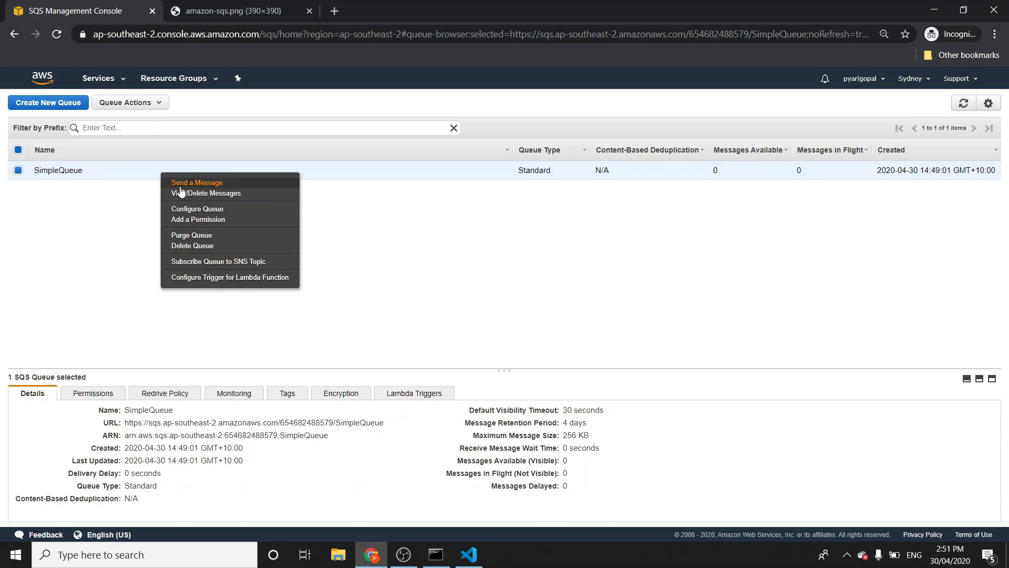
click(206, 211)
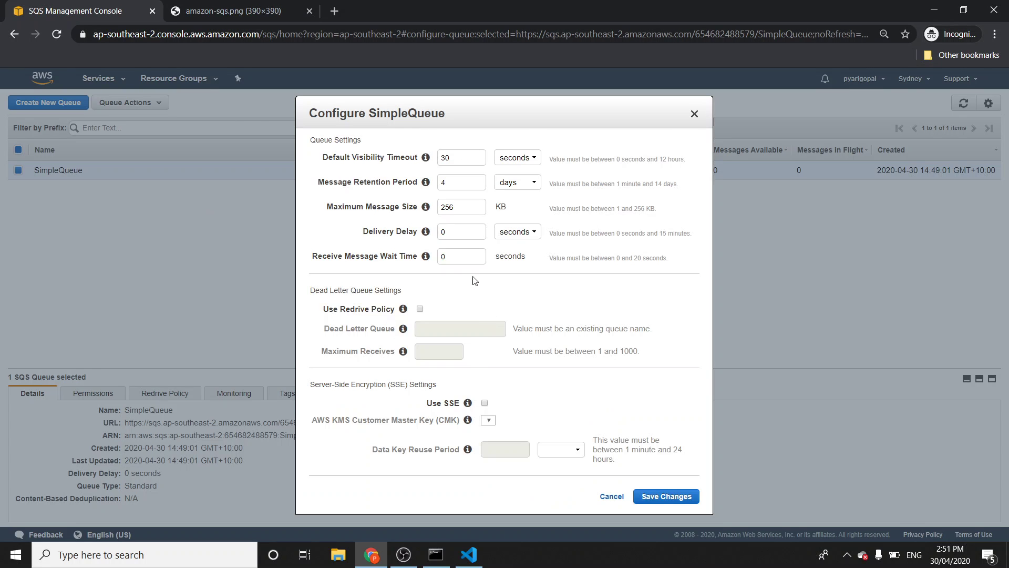
double_click(444, 158)
click(617, 498)
click(612, 496)
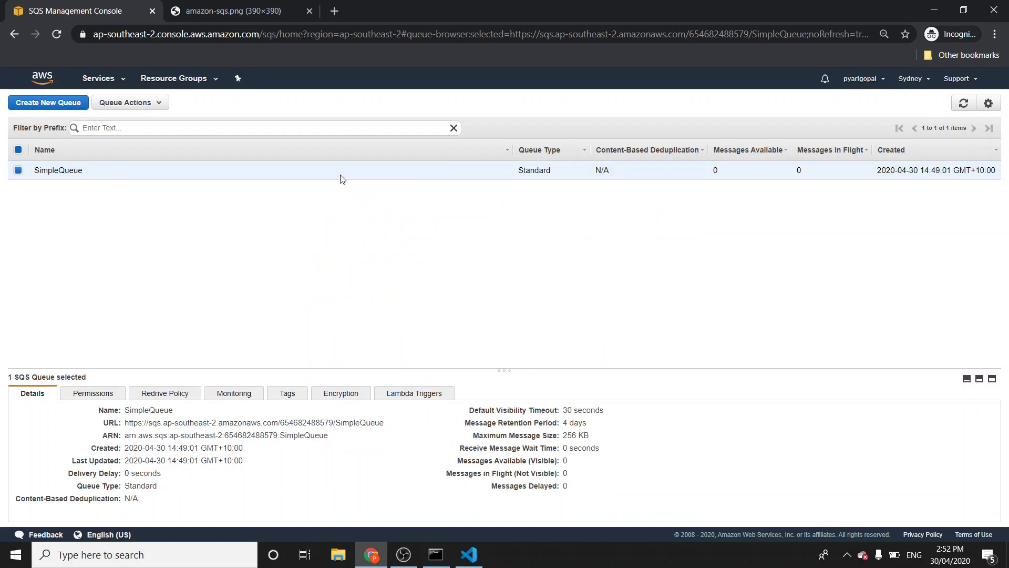
In Visual Studio Code, delete the --visibility-timeout option with its placeholder, and the extra space and opening bracket before --wait-time-seconds
key(alt+Tab)
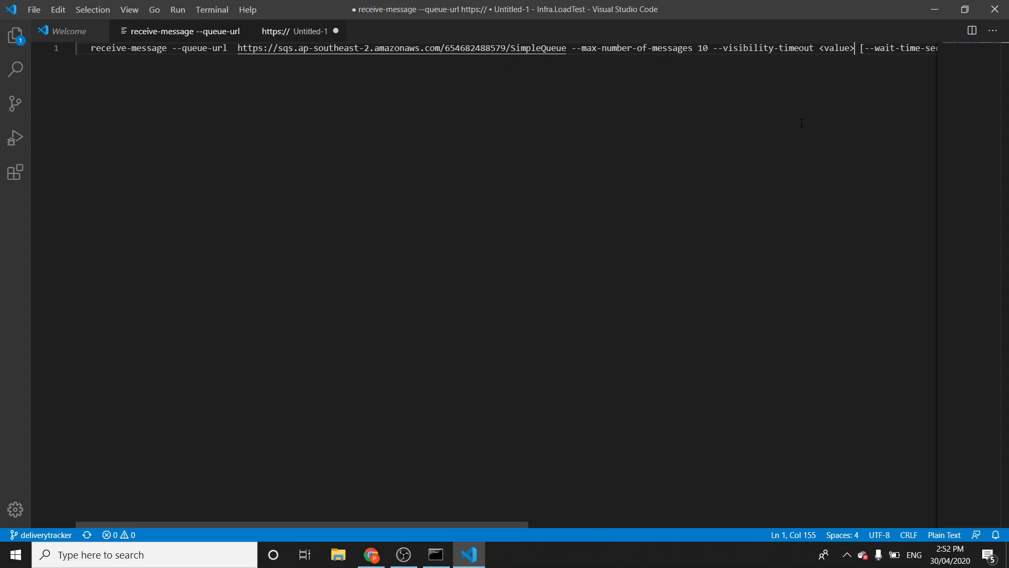
key(BackSpace)
key(BackSpace)
key(BackSpace)
key(BackSpace)
key(BackSpace)
key(BackSpace)
key(BackSpace)
key(BackSpace)
key(BackSpace)
key(BackSpace)
key(BackSpace)
key(BackSpace)
key(BackSpace)
key(BackSpace)
key(BackSpace)
key(BackSpace)
key(BackSpace)
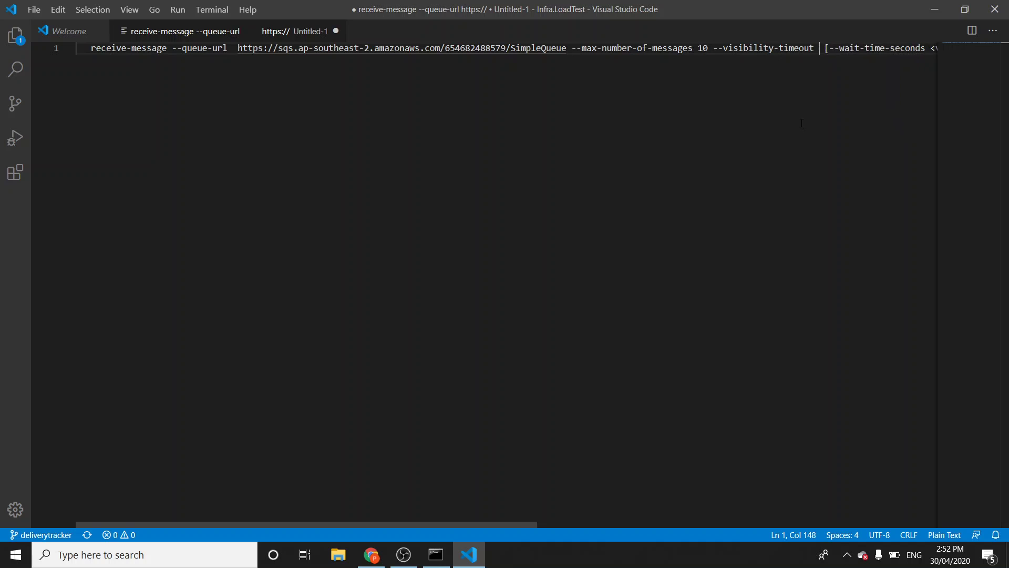
key(BackSpace)
key(BackSpace)
key(BackSpace)
key(BackSpace)
key(BackSpace)
key(BackSpace)
key(BackSpace)
key(BackSpace)
key(BackSpace)
key(BackSpace)
key(BackSpace)
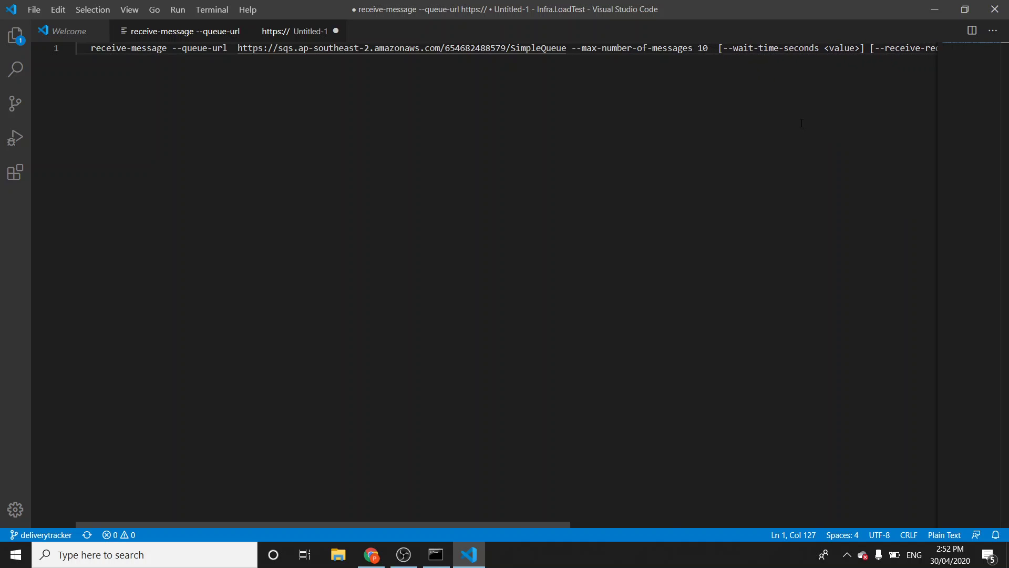
key(alt+Tab)
key(alt+Tab)
key(Delete)
key(Delete)
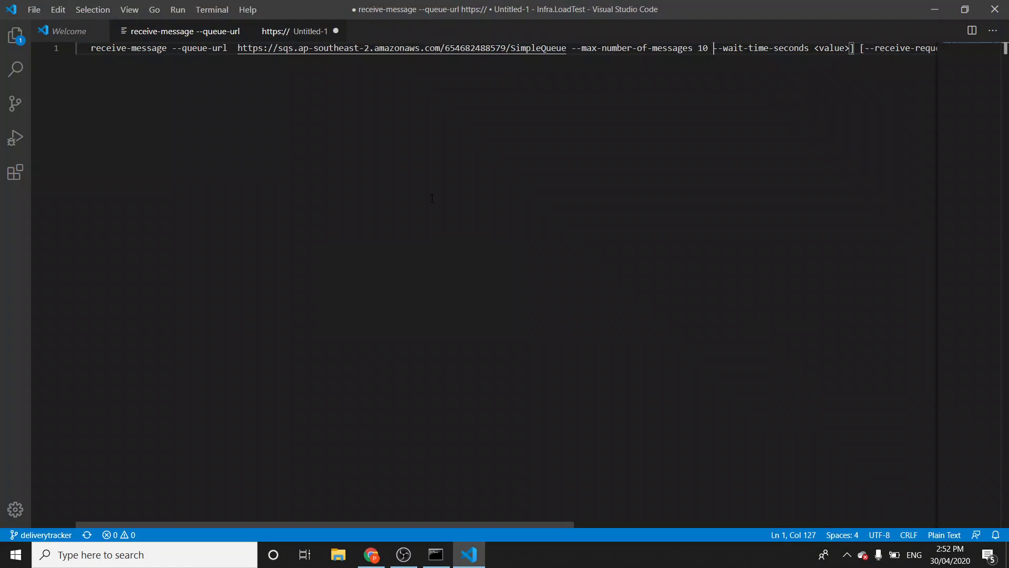
Replace the --wait-time-seconds placeholder and its closing bracket with the value 30
key(Right)
key(Right)
key(Right)
key(Right)
key(Right)
key(Right)
key(Right)
key(Right)
key(Right)
key(Right)
key(Right)
key(Right)
key(Right)
key(Right)
key(Right)
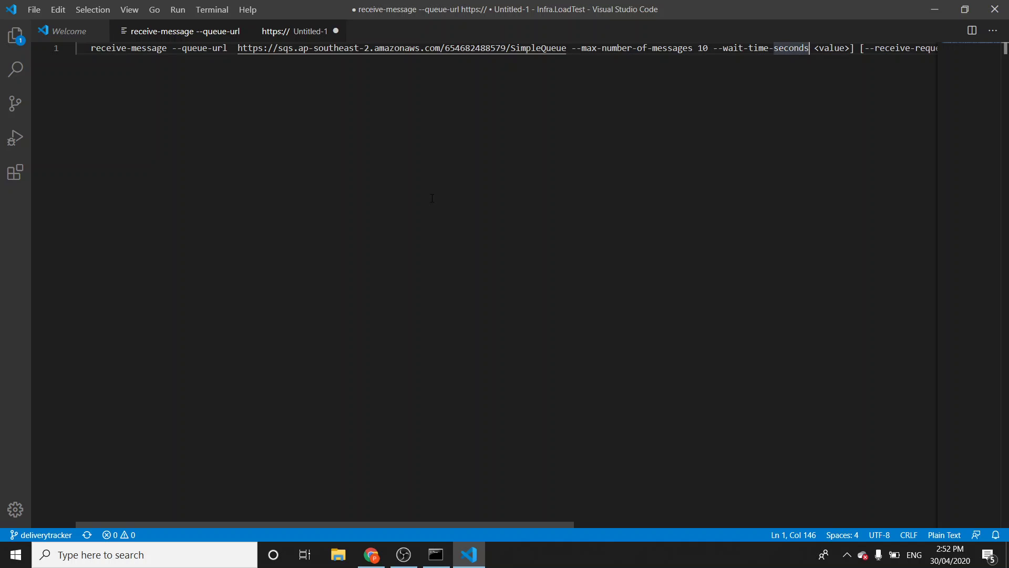
key(shift+Right)
key(shift+Right)
key(shift+Right)
key(shift+Right)
key(shift+Right)
key(shift+Right)
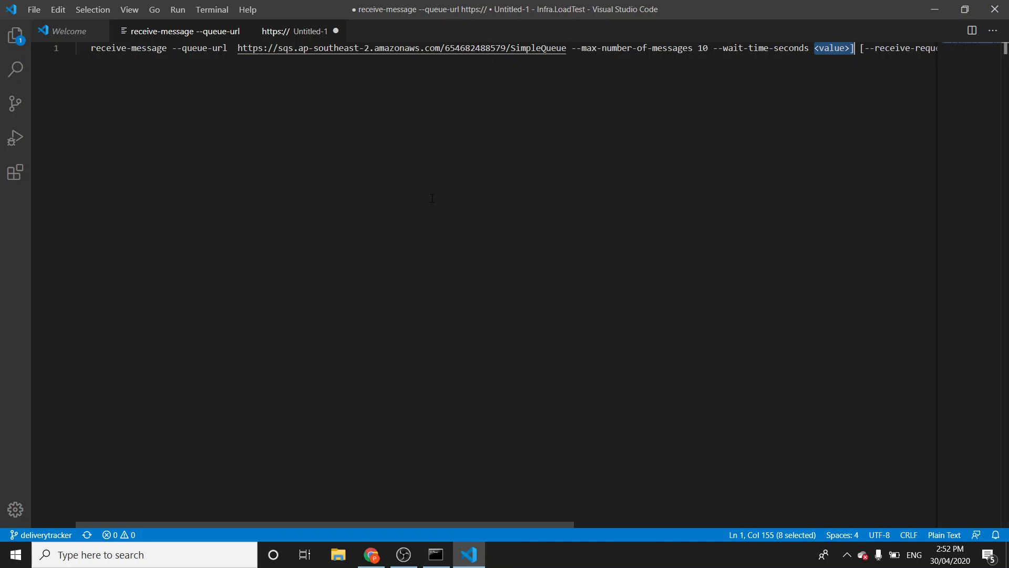
text(30)
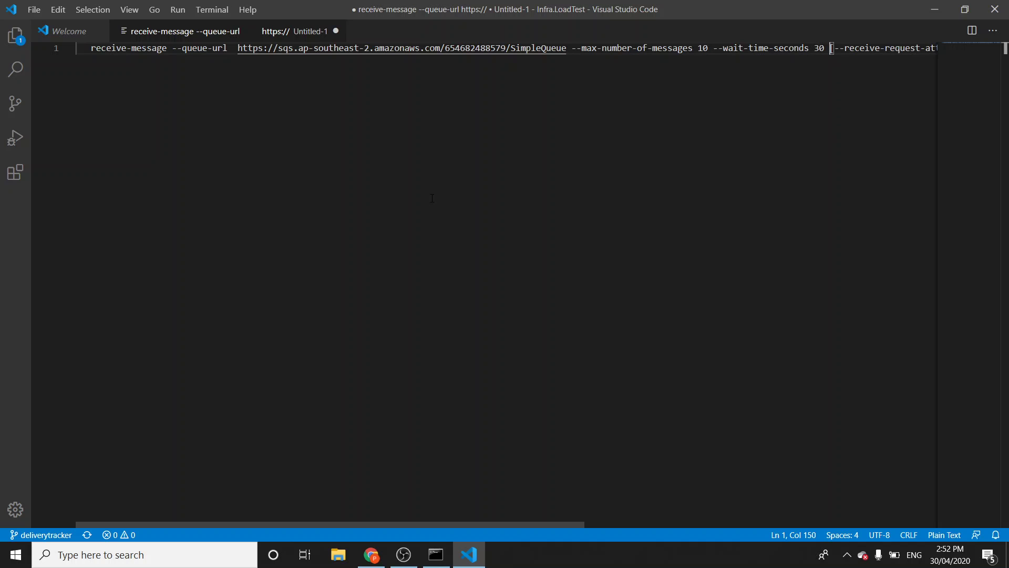
Delete the --receive-request-attempt-id option with its placeholder and brackets, along with the bracketed --cli-input-json option text that follows it
key(Right)
key(Delete)
key(Right)
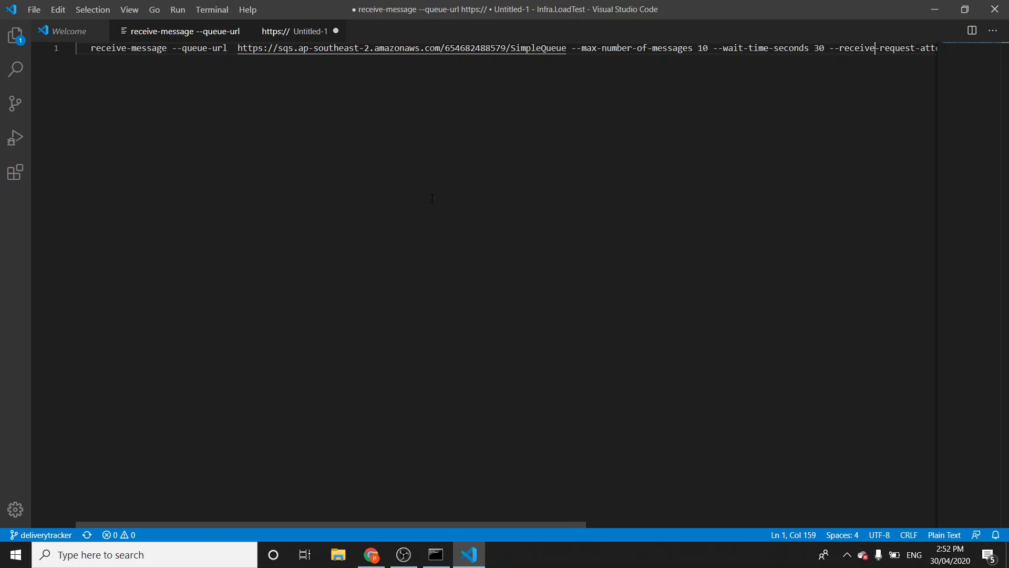
key(Right)
key(Right)
key(Right)
key(Right)
key(Right)
key(Right)
key(Right)
key(Right)
key(Right)
key(Right)
key(Right)
key(Right)
key(Right)
key(Right)
key(Right)
key(Right)
key(Right)
key(Right)
key(Right)
key(Right)
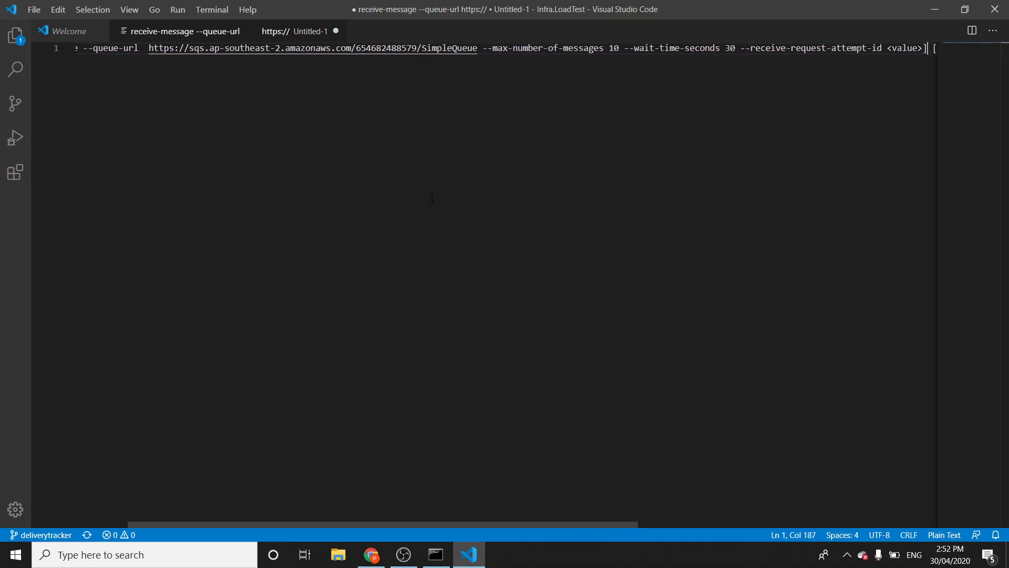
key(Left)
key(Left)
key(Left)
key(Left)
key(Left)
key(Left)
key(Left)
key(Left)
key(Left)
key(Left)
key(Left)
key(Left)
key(Left)
key(Left)
key(Left)
key(Left)
key(Left)
key(Left)
key(Left)
key(Left)
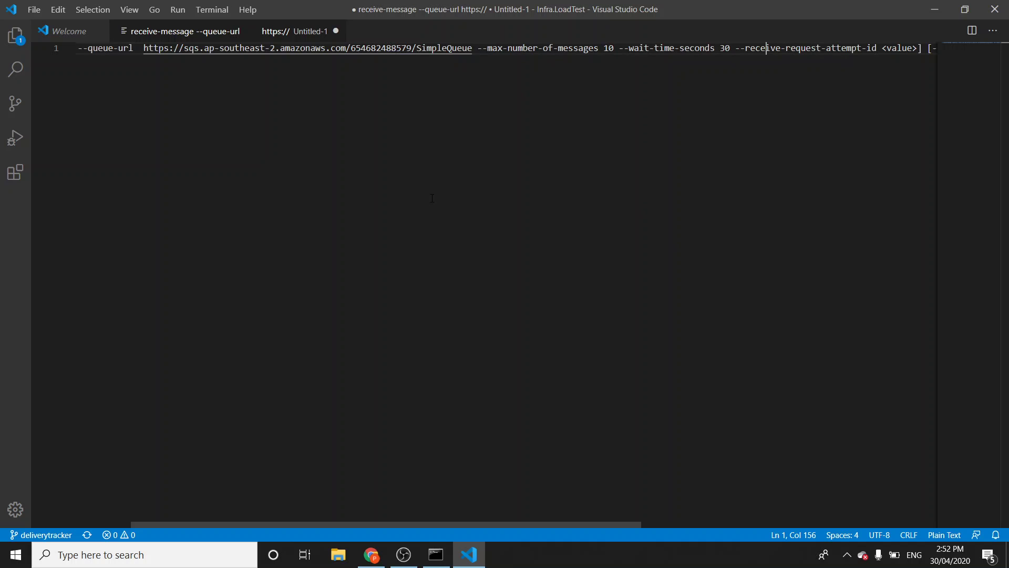
key(Left)
key(Left)
key(Left)
key(Left)
key(BackSpace)
key(BackSpace)
key(Delete)
key(Delete)
key(Delete)
key(Delete)
key(Delete)
key(Delete)
key(Delete)
key(Delete)
key(Delete)
key(Delete)
key(Delete)
key(Delete)
key(Delete)
key(Delete)
key(Delete)
key(Delete)
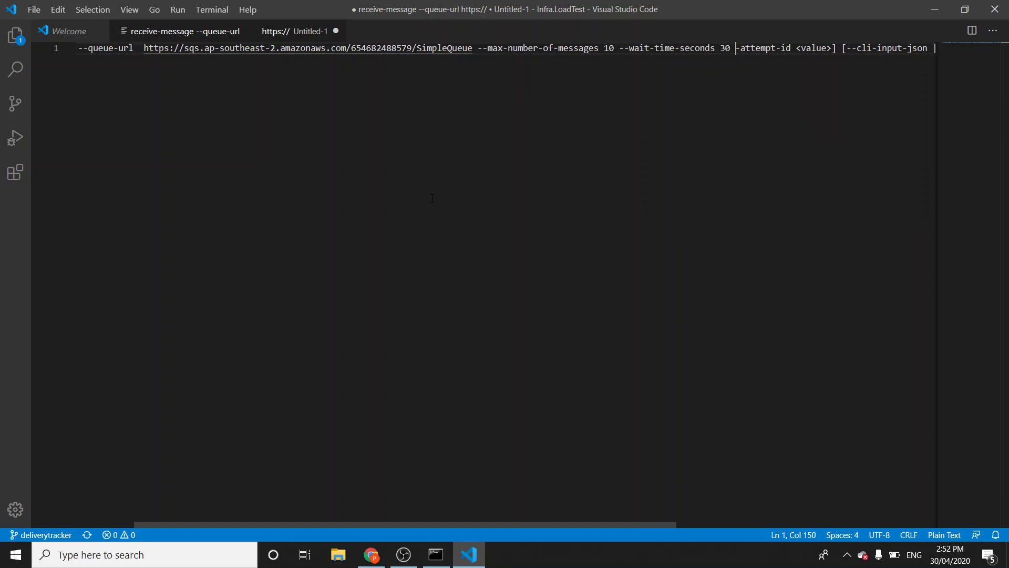
key(Delete)
key(Delete)
key(Delete)
key(Delete)
key(Delete)
key(Delete)
key(Delete)
key(Delete)
key(Delete)
key(Delete)
key(Delete)
key(Delete)
key(Delete)
key(Delete)
key(Delete)
key(Delete)
key(Delete)
key(Delete)
key(Delete)
key(Delete)
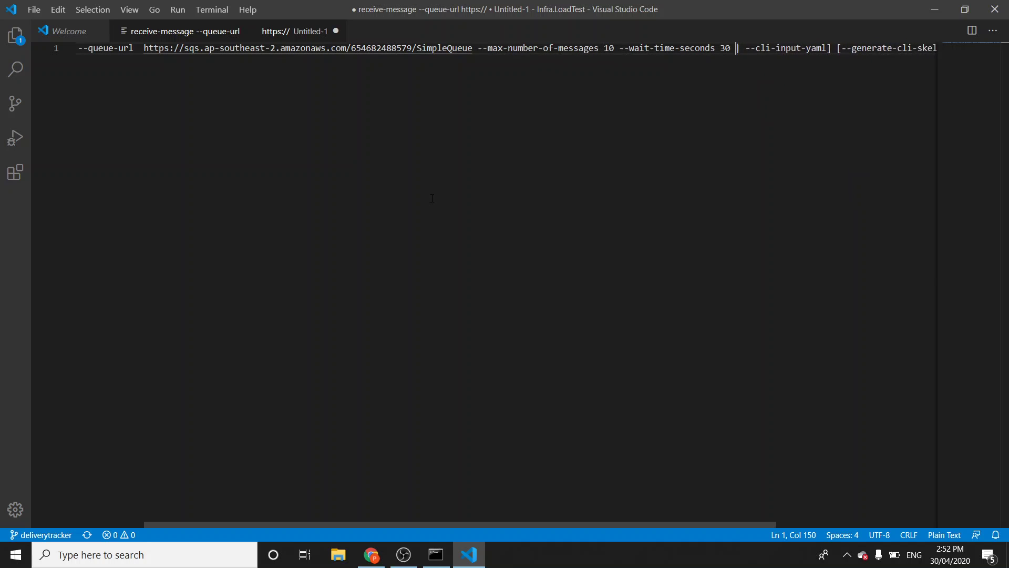
Delete the remaining --cli-input-yaml, --generate-cli-skeleton and --cli-auto-prompt option text after --wait-time-seconds 30
key(Delete)
key(Delete)
key(Delete)
key(Delete)
key(Delete)
key(Delete)
key(Delete)
key(Delete)
key(Delete)
key(Delete)
key(Delete)
key(Delete)
key(Delete)
key(Delete)
key(Delete)
key(Delete)
key(Delete)
key(Delete)
key(Delete)
key(Delete)
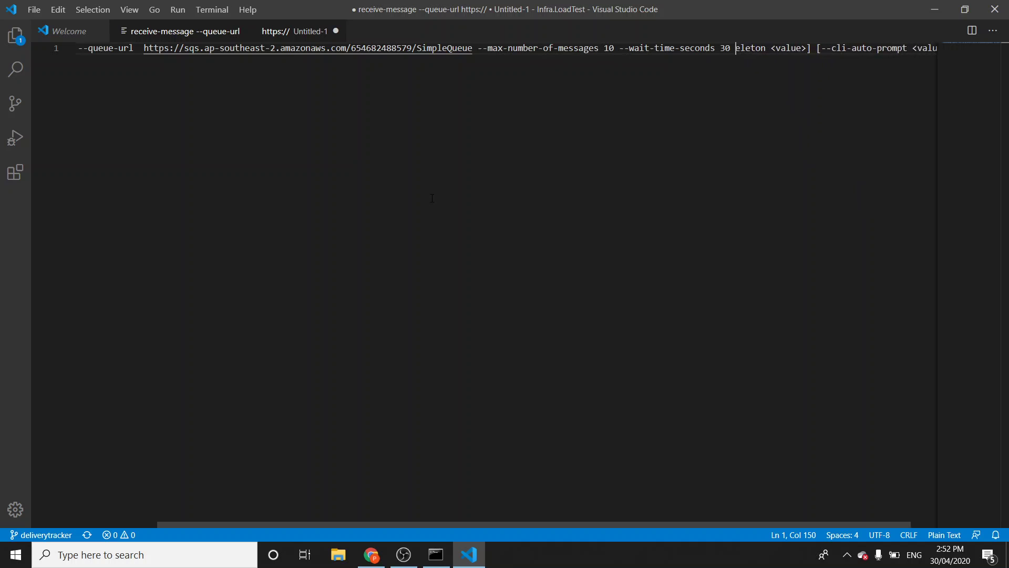
key(Delete)
key(Delete)
key(Delete)
key(Delete)
key(Delete)
key(Delete)
key(Delete)
key(Delete)
key(Delete)
key(Delete)
key(Delete)
key(Delete)
key(Delete)
key(Delete)
key(Delete)
key(Delete)
key(Delete)
key(Delete)
key(Delete)
key(Delete)
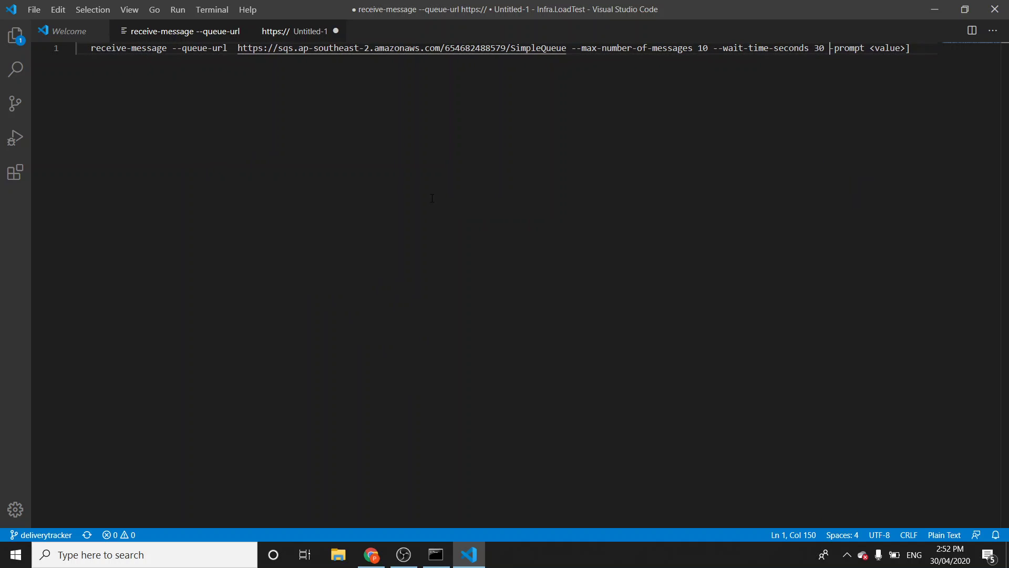
key(Delete)
key(Delete)
key(Delete)
key(Delete)
key(Delete)
key(Delete)
key(Delete)
key(Delete)
key(Delete)
key(Delete)
key(Delete)
key(Delete)
key(Delete)
key(Delete)
key(Delete)
key(Delete)
key(BackSpace)
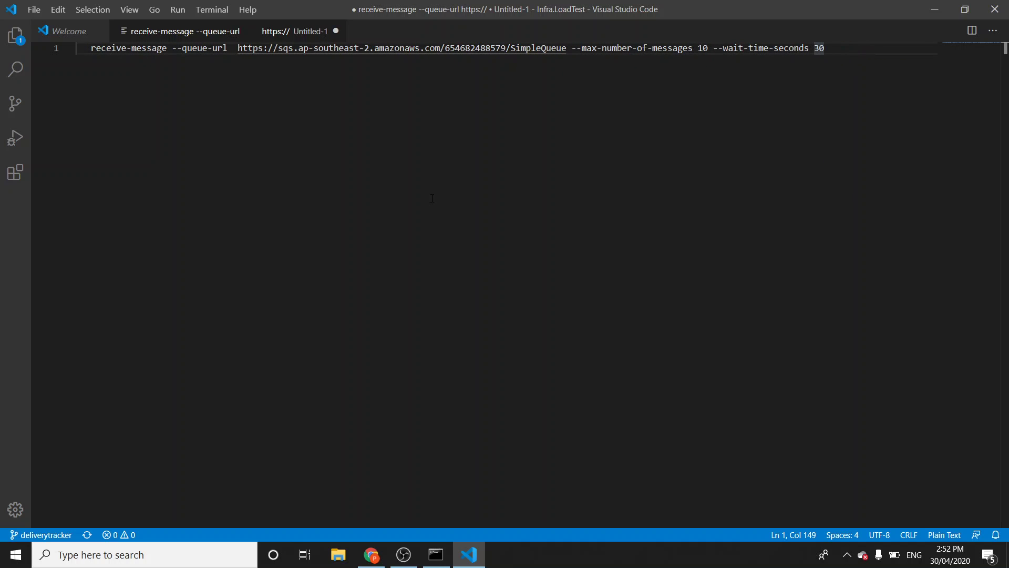
Insert "aws sqs" at the start of the receive-message command line
key(shift+Home)
key(Home)
text(aws sqs)
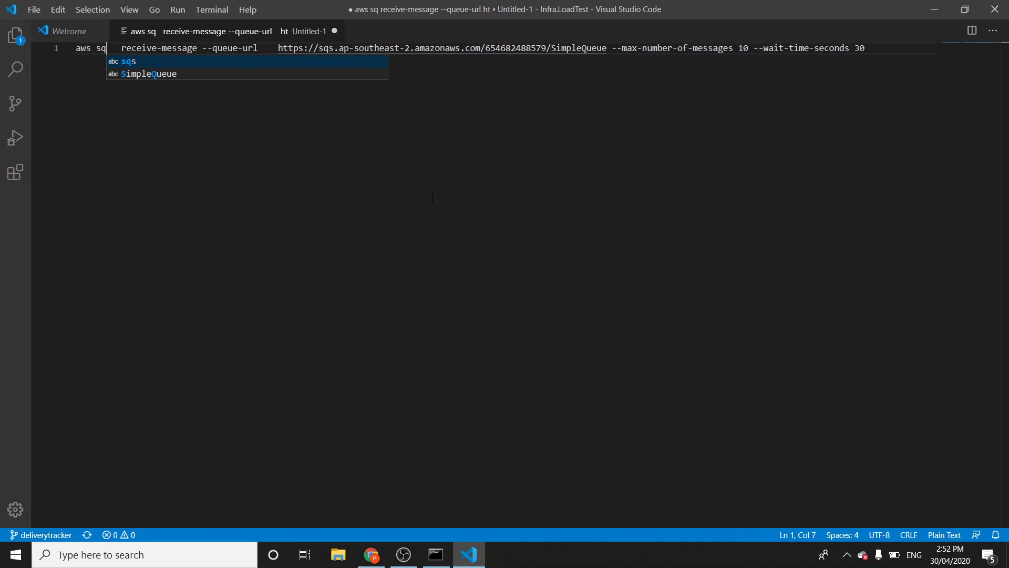
Copy the whole command, switch to Command Prompt, exit the help output, and run the pasted command
key(ctrl+a)
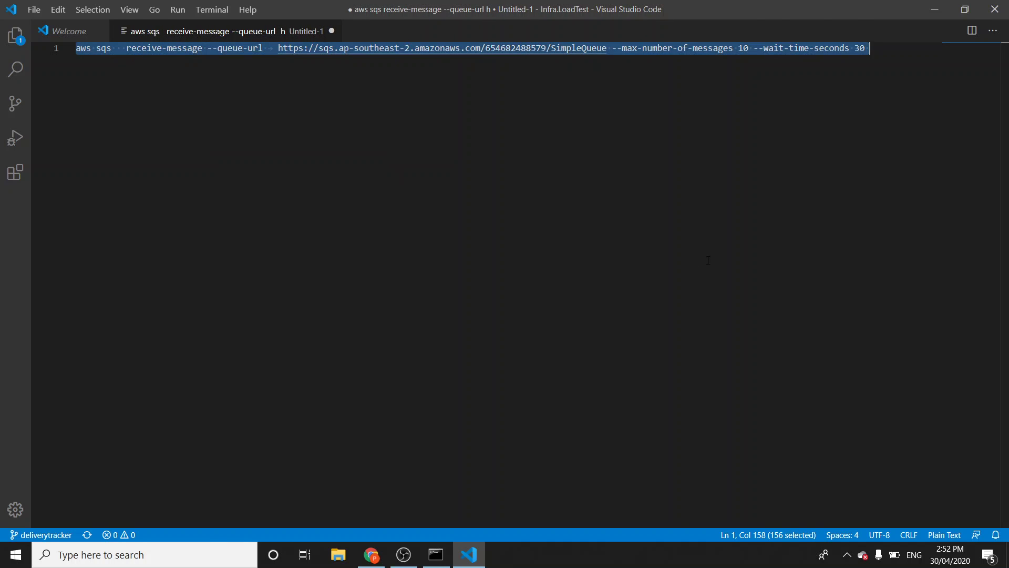
key(alt+Tab)
key(alt+Tab)
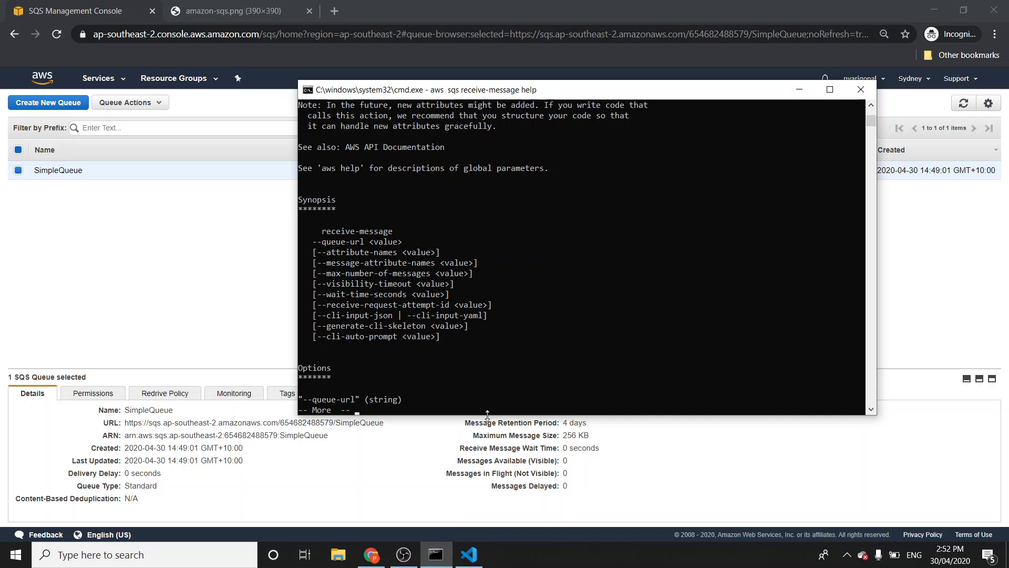
key(ctrl+c)
key(ctrl+v)
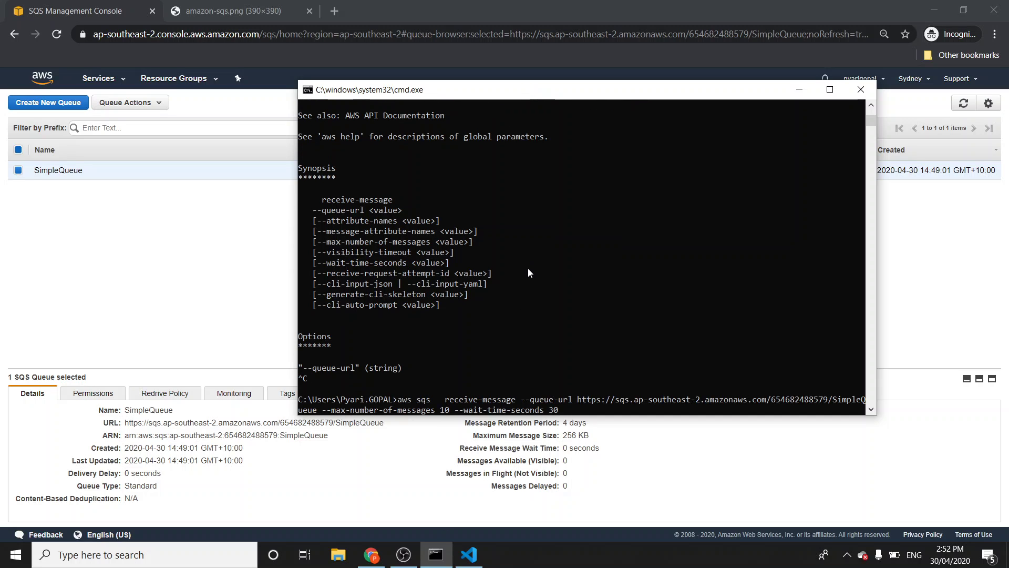
key(Return)
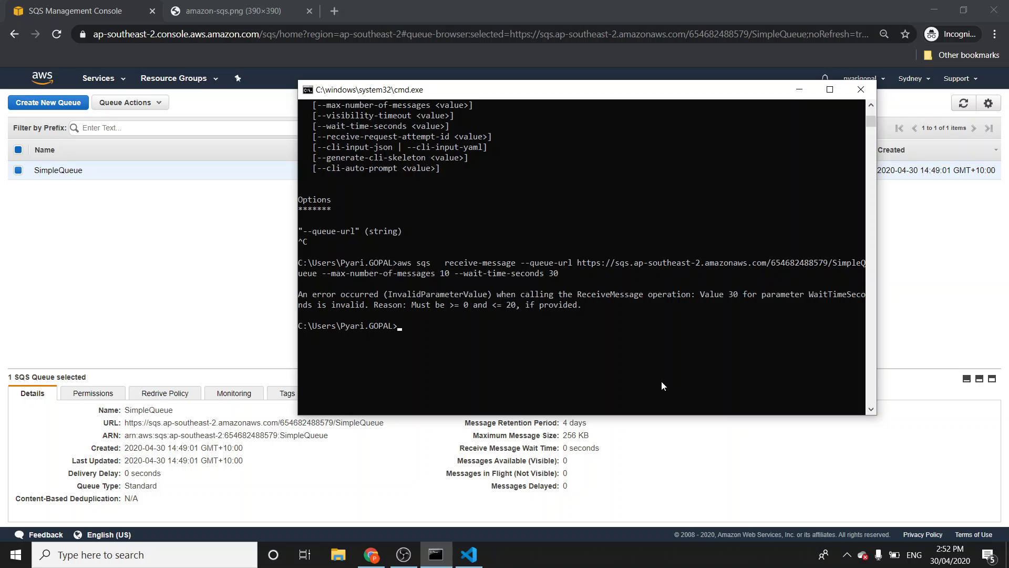
Rerun the receive-message command with --wait-time-seconds set to 20
key(Up)
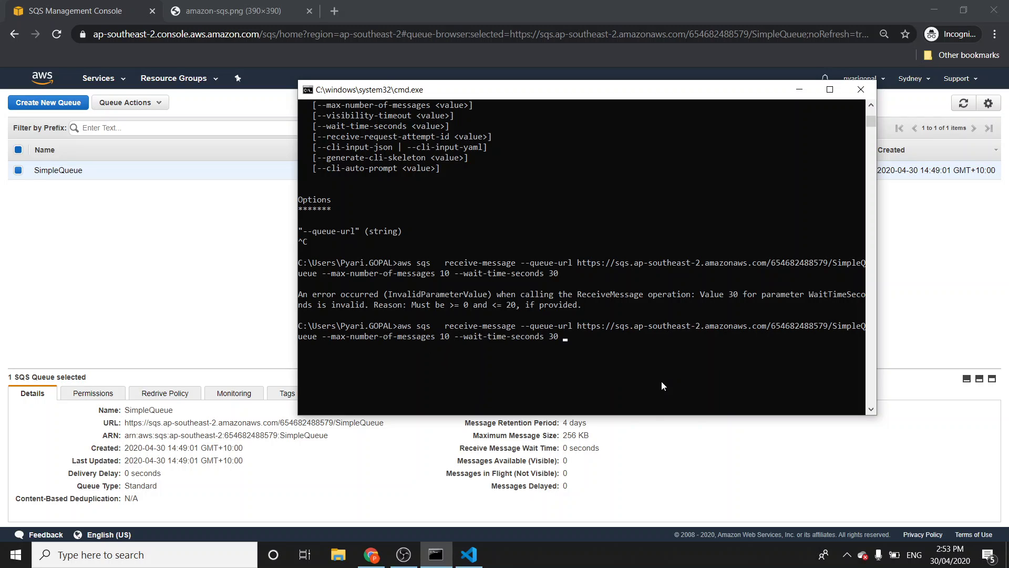
key(Left)
key(Left)
key(Delete)
text(2)
key(Return)
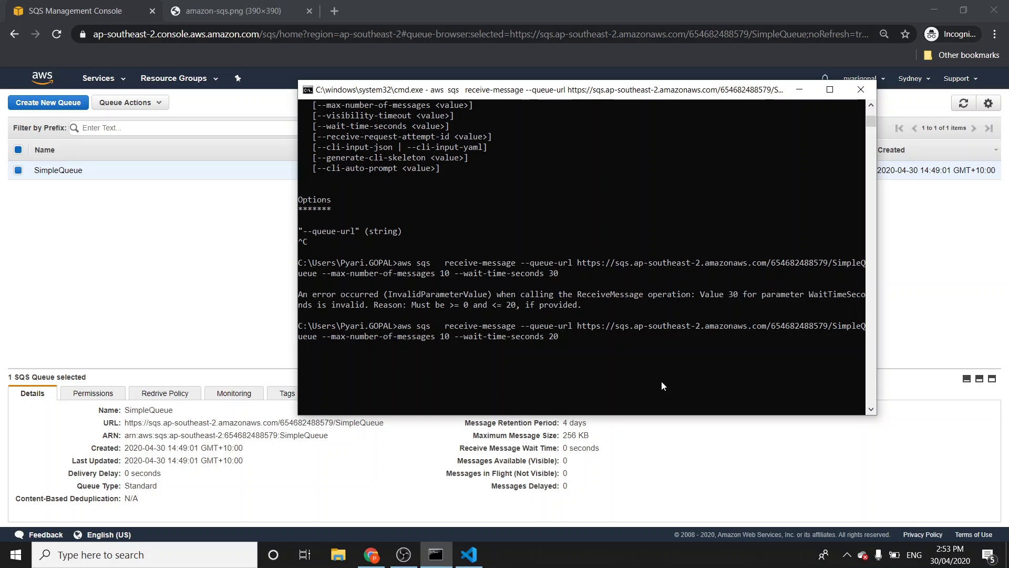
Switch to Chrome, refresh the queue list, and send the message "hello" to SimpleQueue
key(alt+Tab)
click(956, 109)
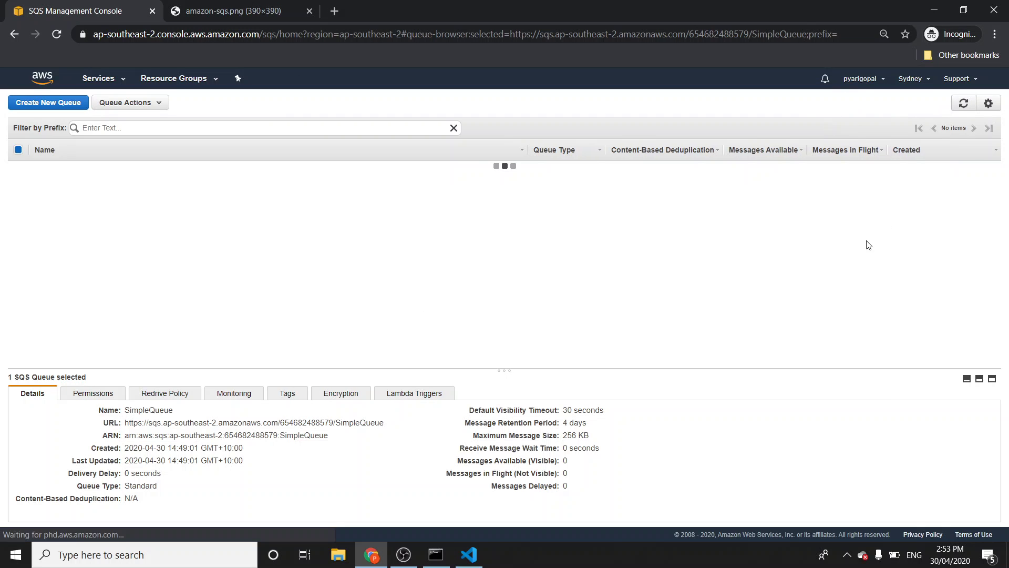
key(alt+Tab)
right_click(182, 168)
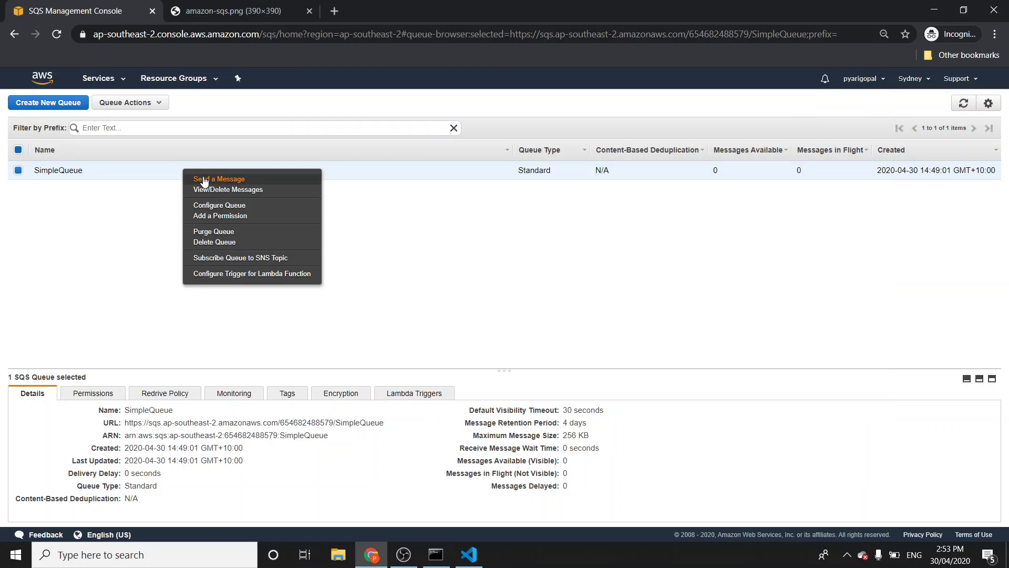
click(202, 178)
text(hello)
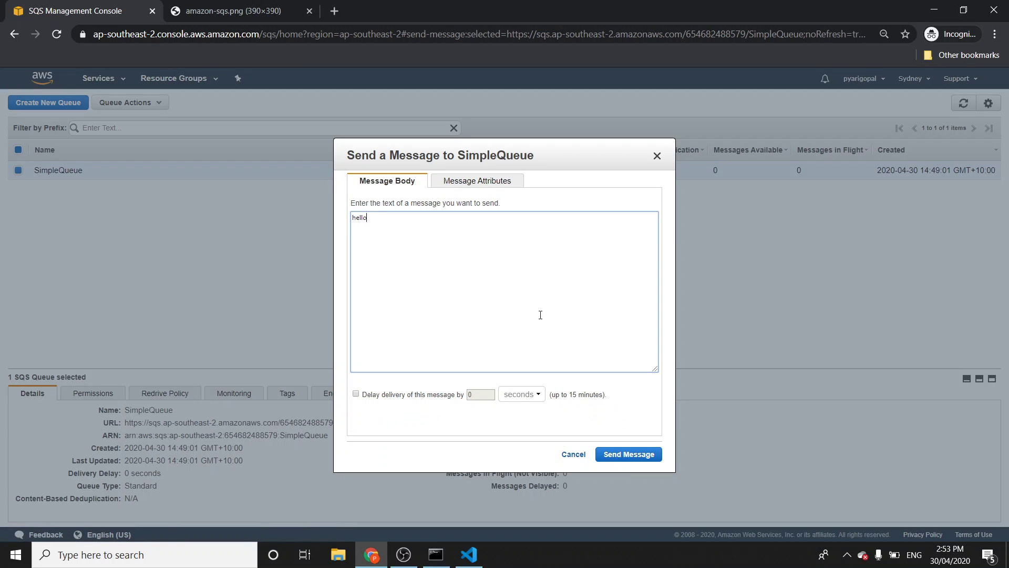
click(627, 453)
Examine the message output in Command Prompt, and close the send dialog in Chrome to check SimpleQueue's messages in flight
key(alt+Tab)
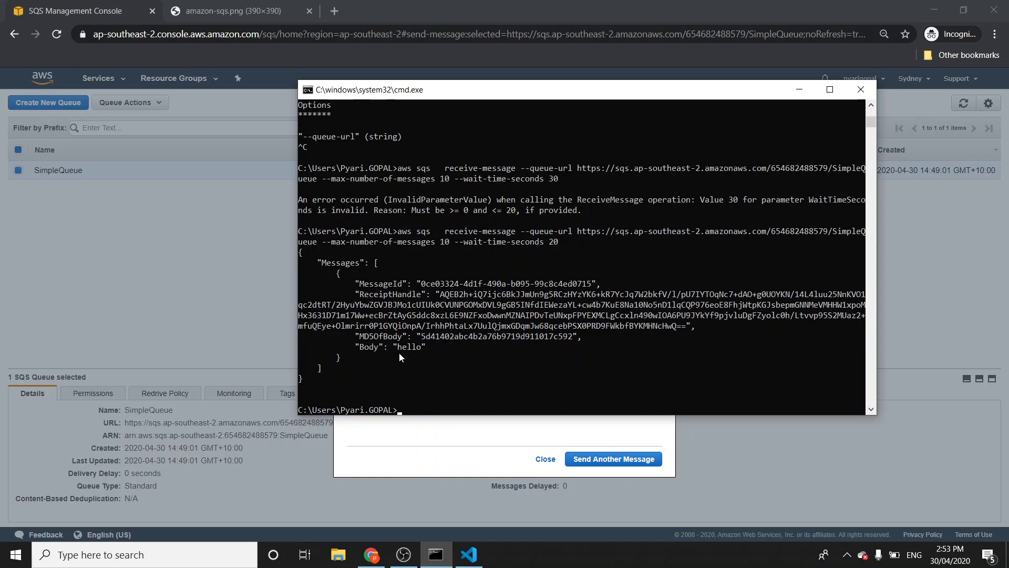
click(550, 467)
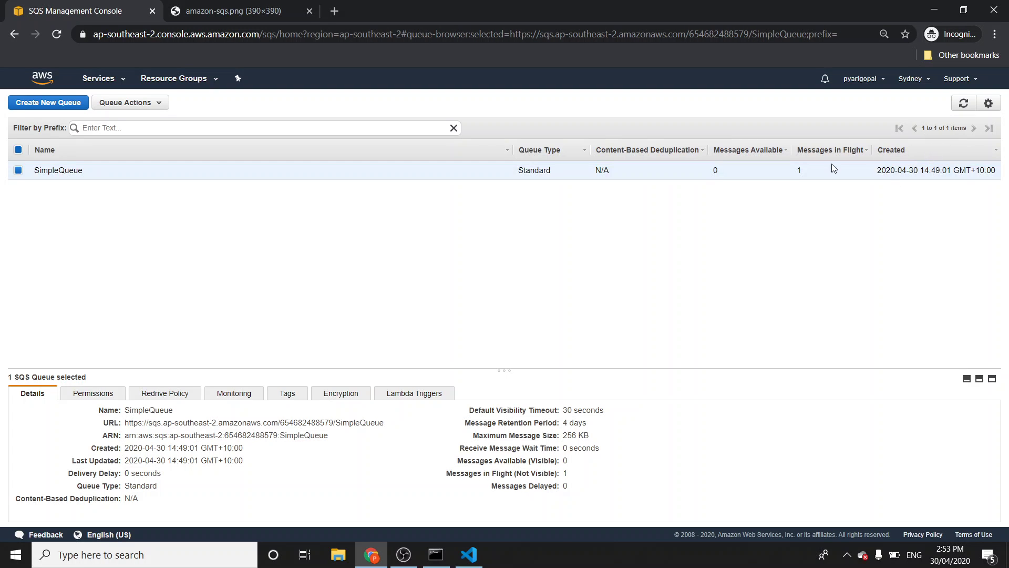
key(alt+Tab)
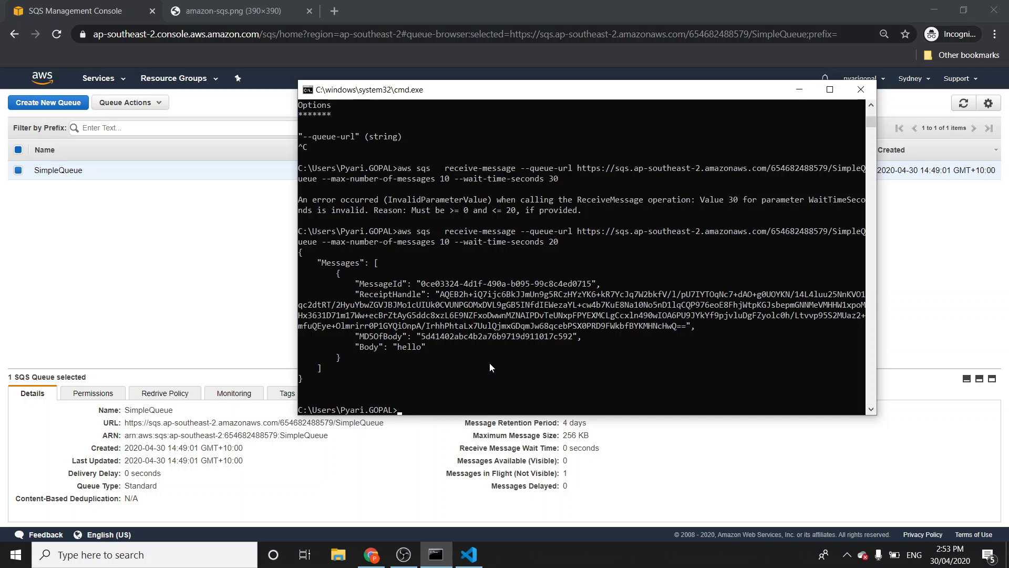
key(alt+Tab)
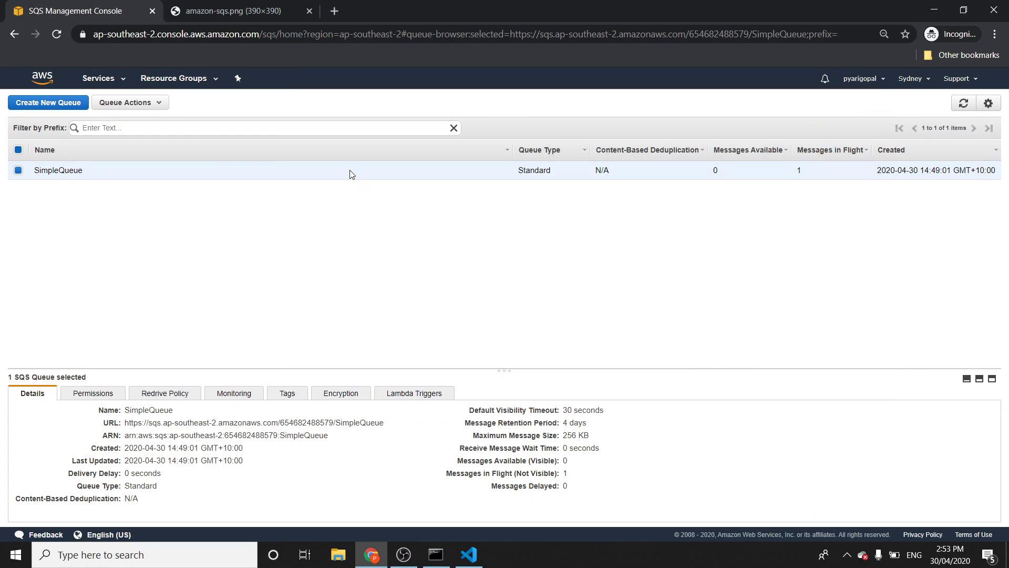
Examine the Default Visibility Timeout in SimpleQueue's configuration and close it without saving
right_click(351, 174)
click(389, 208)
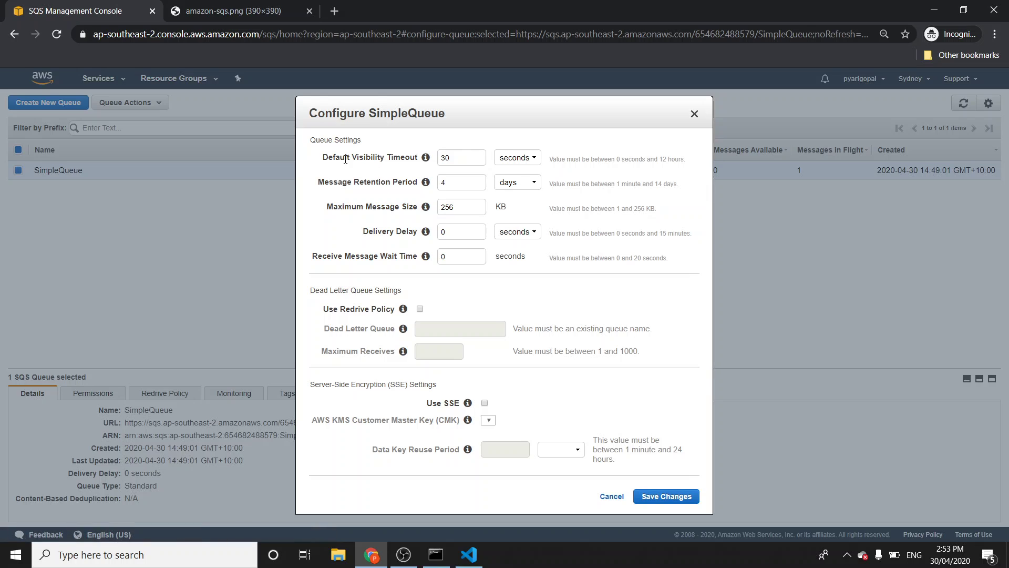
click(694, 114)
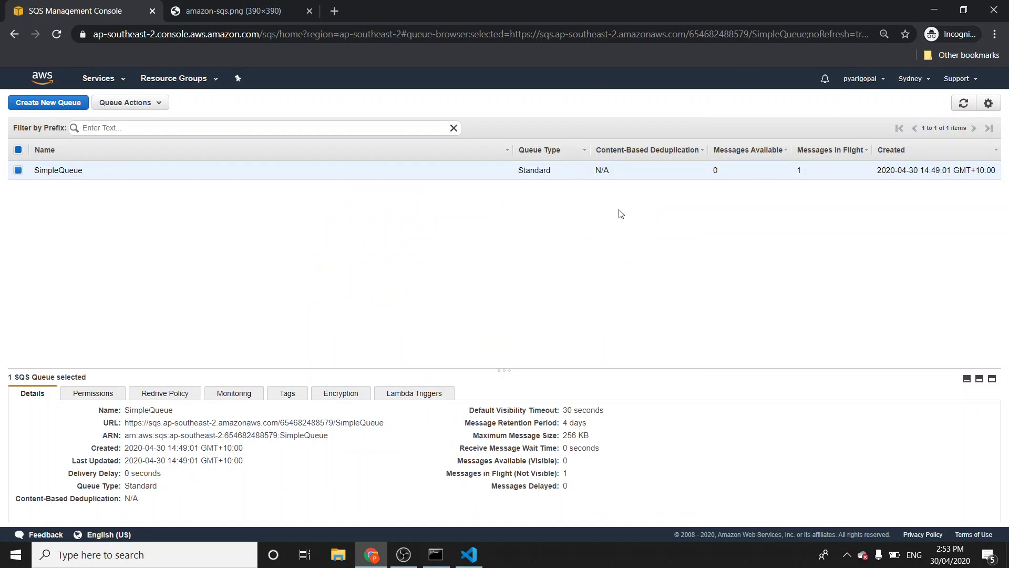
Refresh the queue list and compare SimpleQueue's available and in-flight message counts with the Command Prompt output
click(963, 103)
key(alt+Tab)
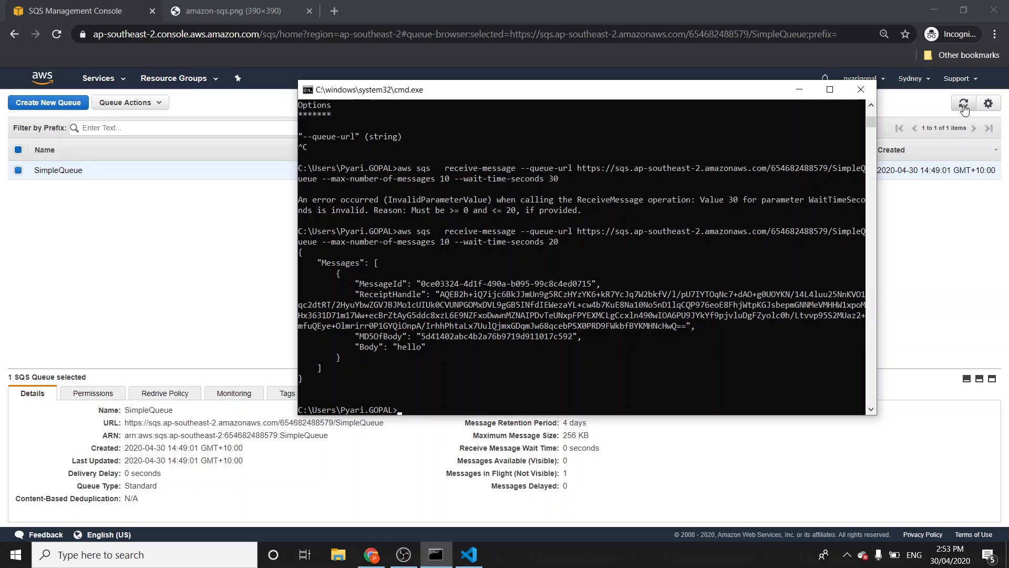
key(Up)
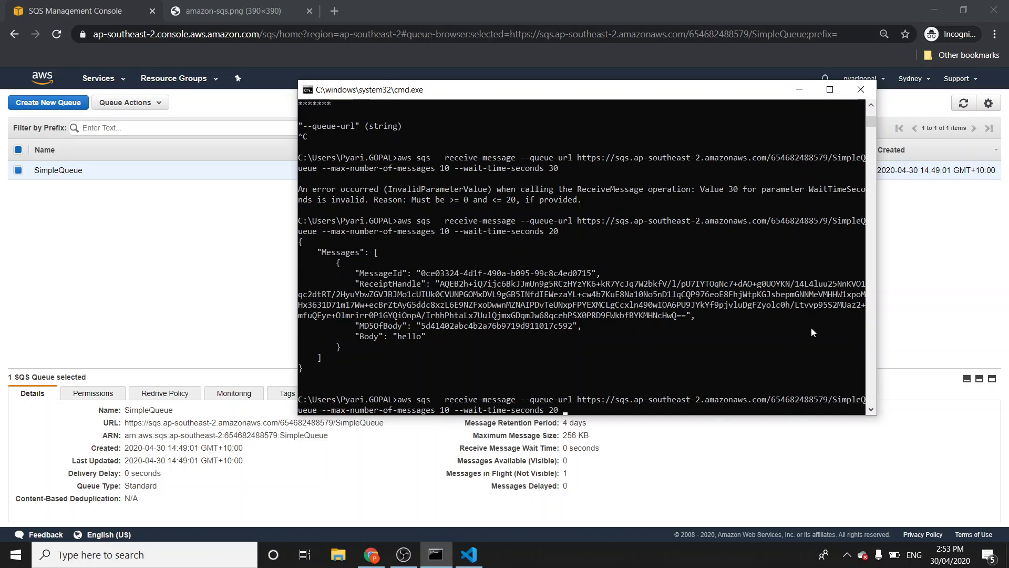
key(alt+Tab)
click(963, 103)
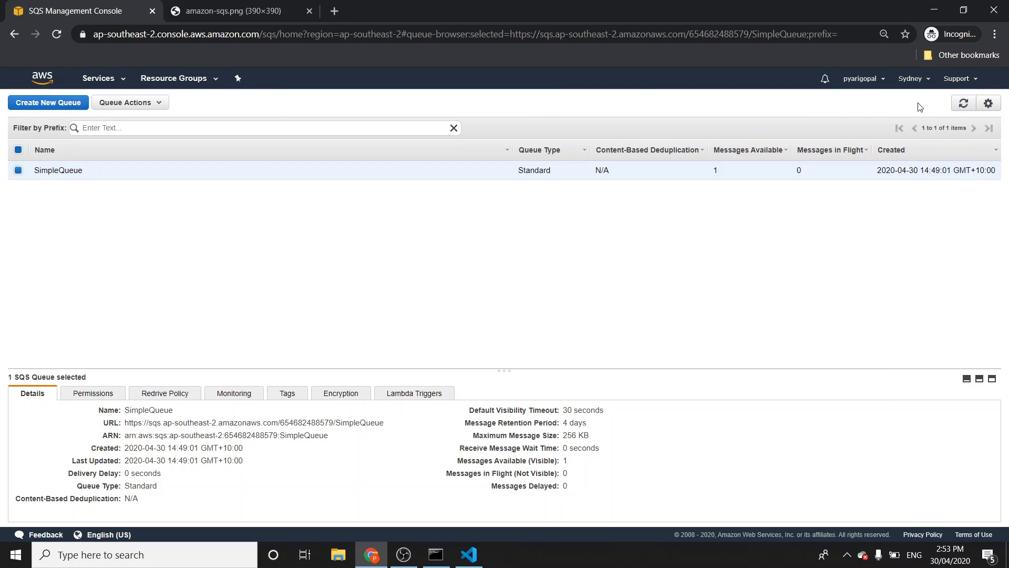
double_click(714, 171)
key(alt+Tab)
key(alt+Tab)
Open SimpleQueue's queue configuration and examine its Default Visibility Timeout value
click(247, 168)
right_click(247, 168)
click(285, 204)
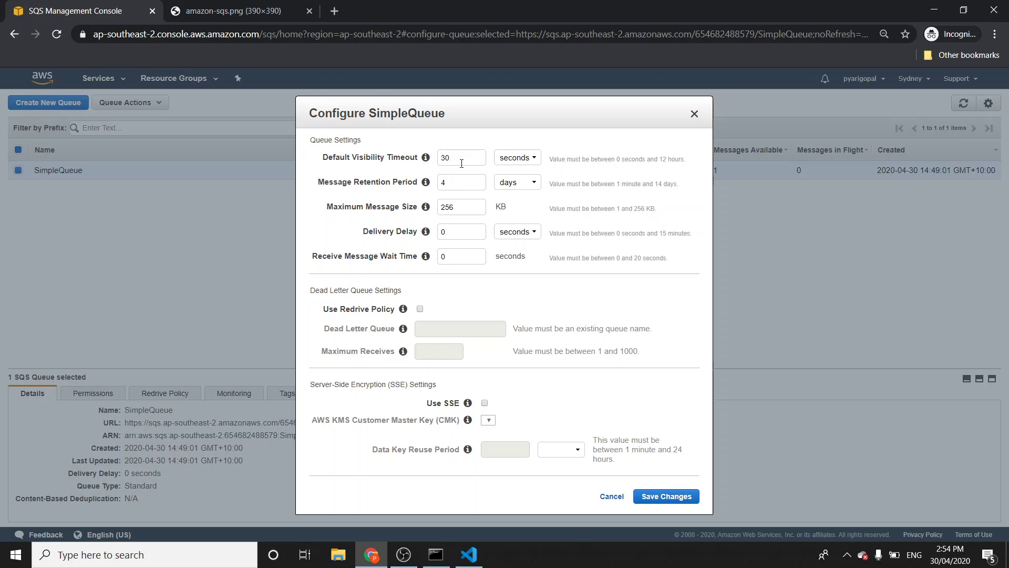
drag(461, 164, 439, 166)
Try a Message Retention Period of 1 second, followed by 60 seconds
key(Tab)
text(1)
click(525, 188)
click(518, 204)
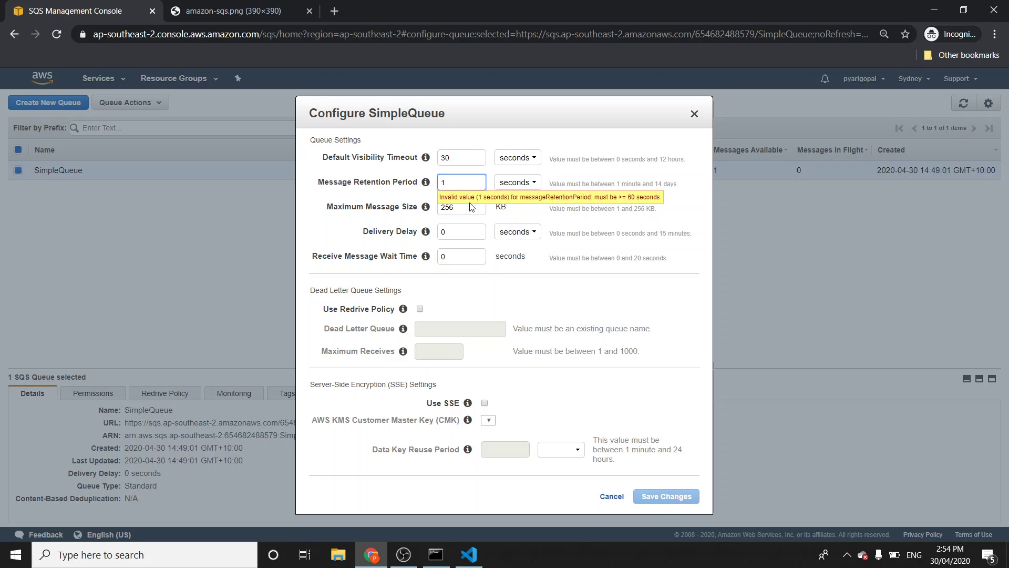
key(BackSpace)
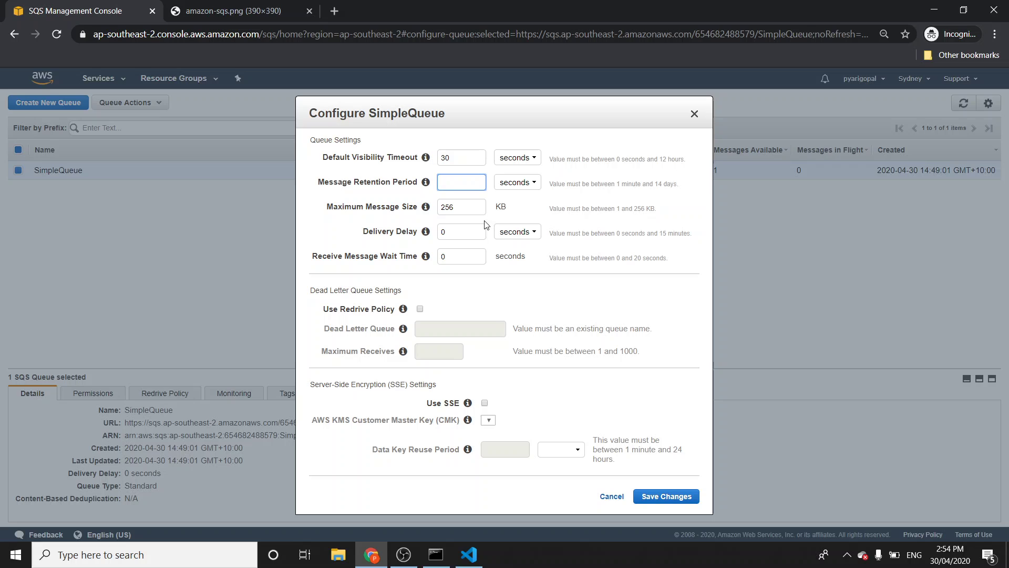
text(60)
double_click(461, 183)
click(524, 183)
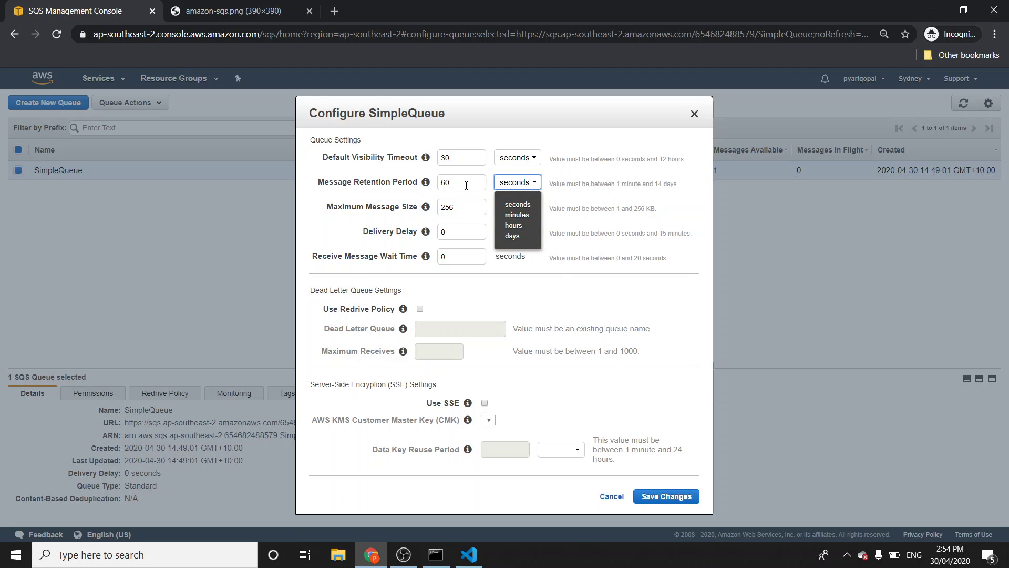
Restore the Message Retention Period to 4 days
key(shift+Tab)
key(BackSpace)
text(4)
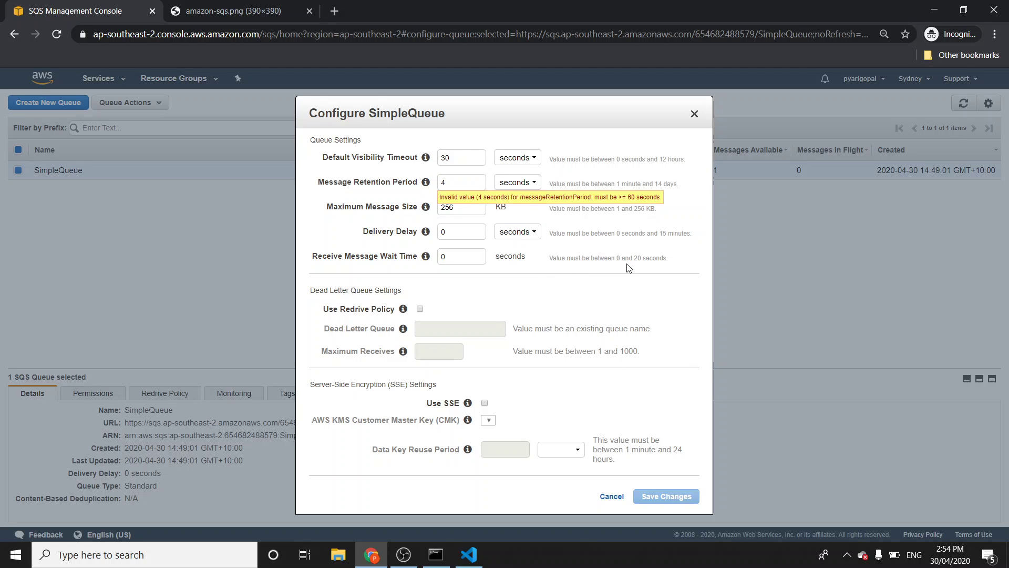
click(518, 182)
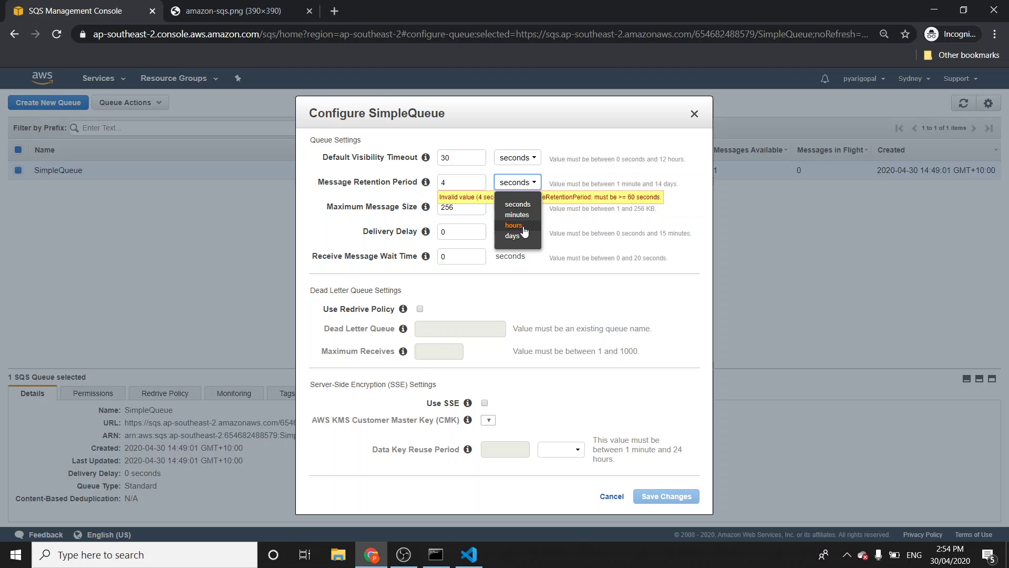
click(525, 234)
Examine the Message Retention Period and Maximum Message Size settings
double_click(473, 184)
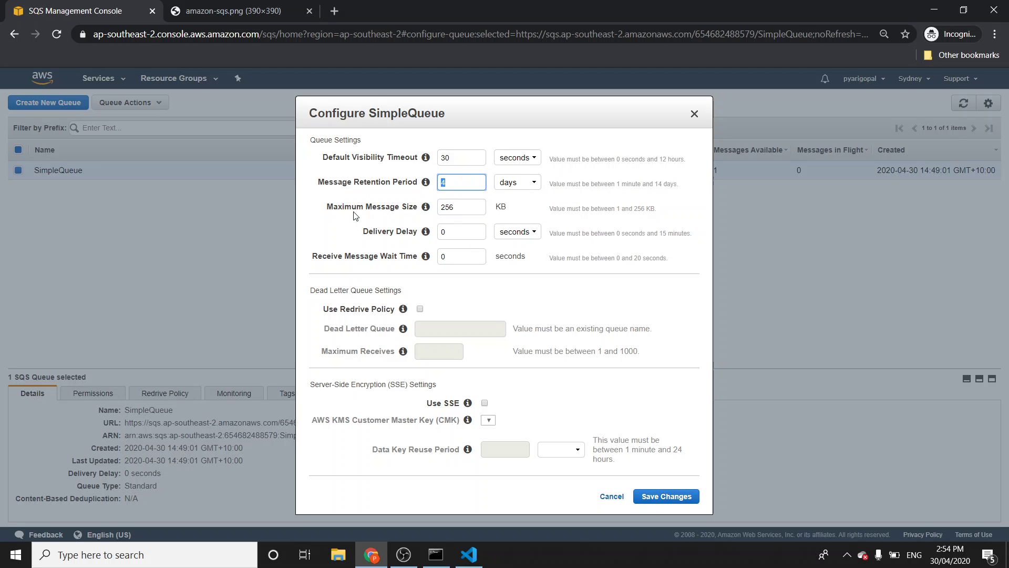
drag(333, 206, 427, 207)
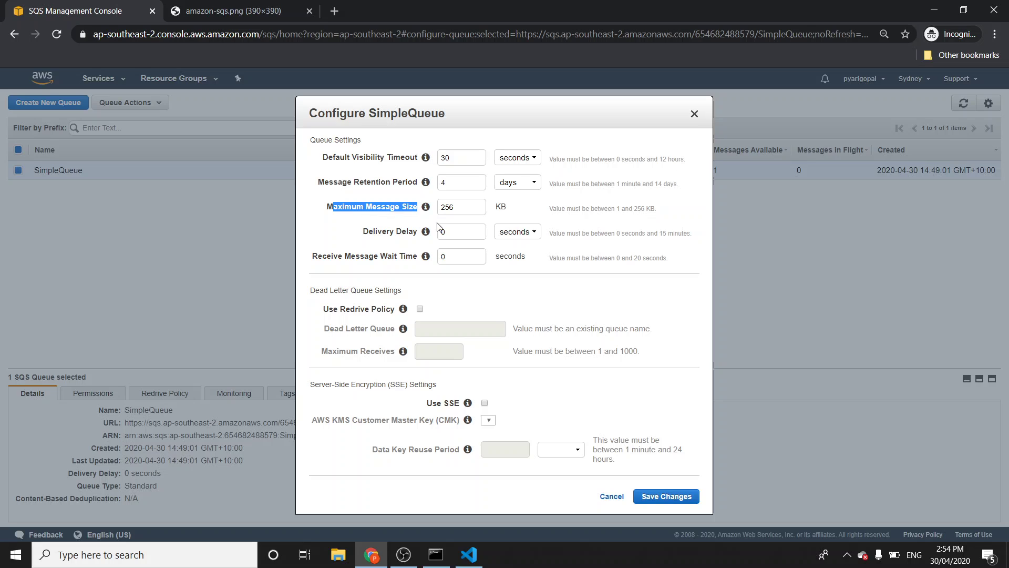
double_click(455, 207)
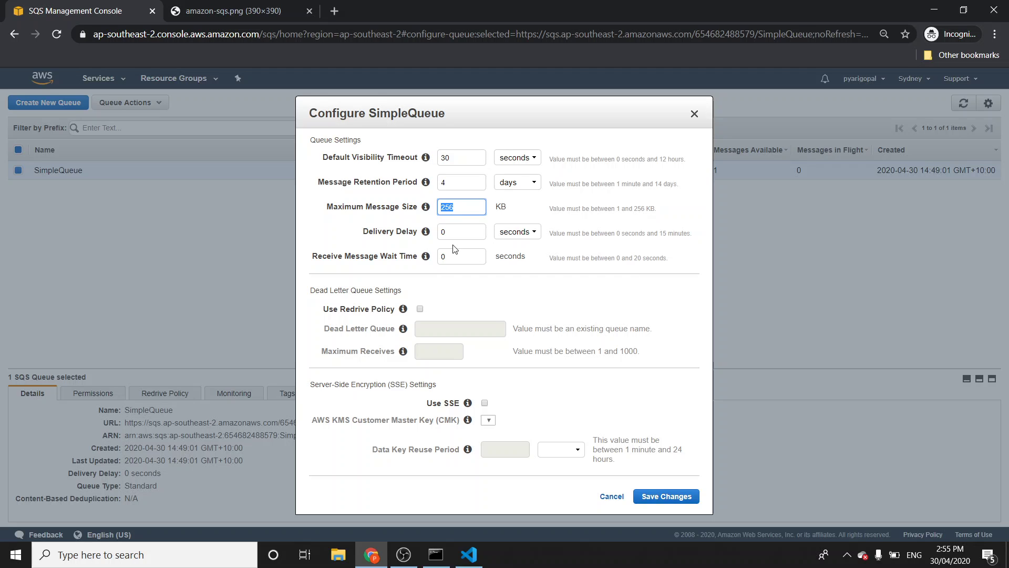
Set the Delivery Delay to 10 seconds, save the queue configuration, and refresh the queue list
key(Tab)
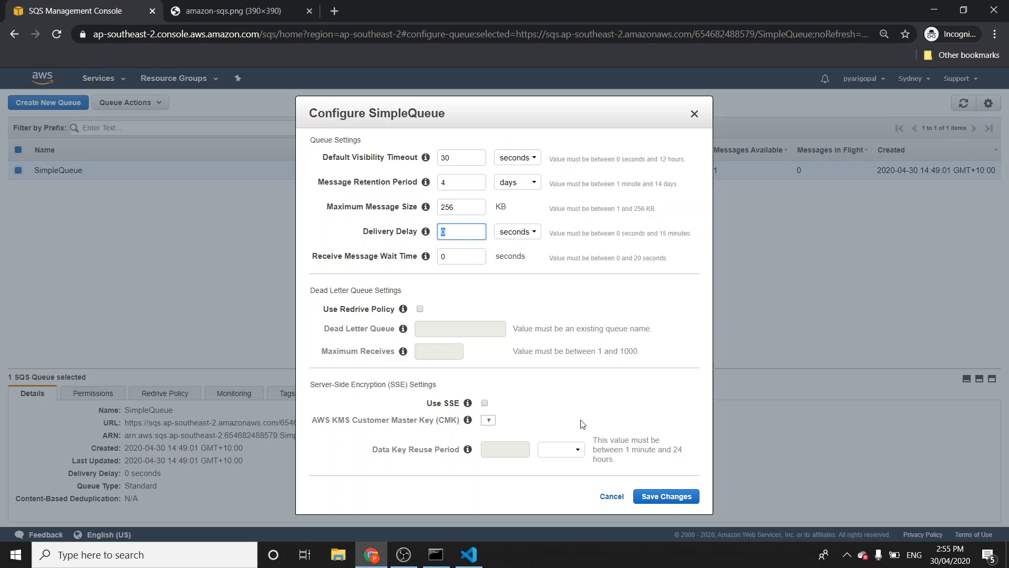
text(10)
click(665, 496)
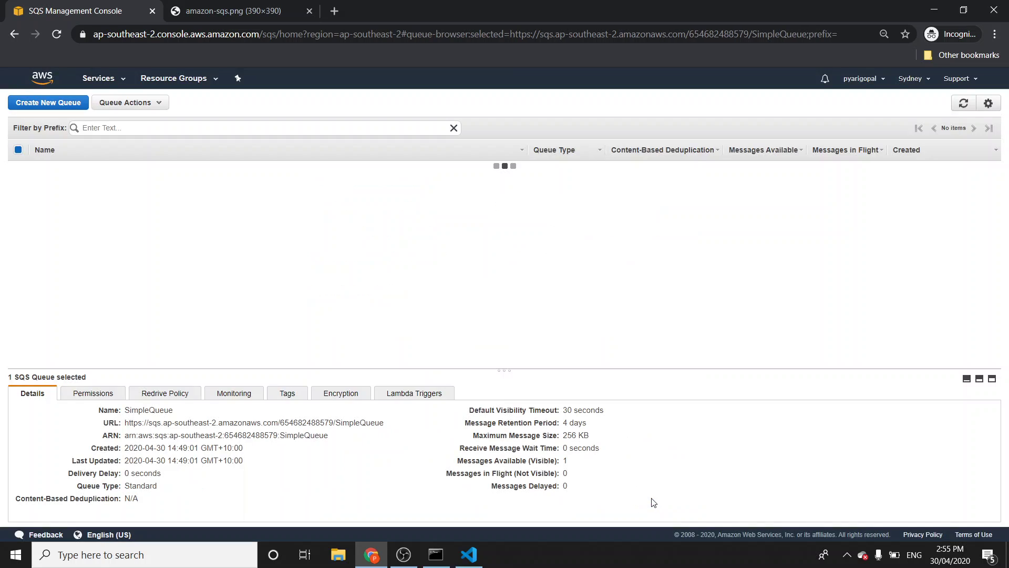
click(964, 103)
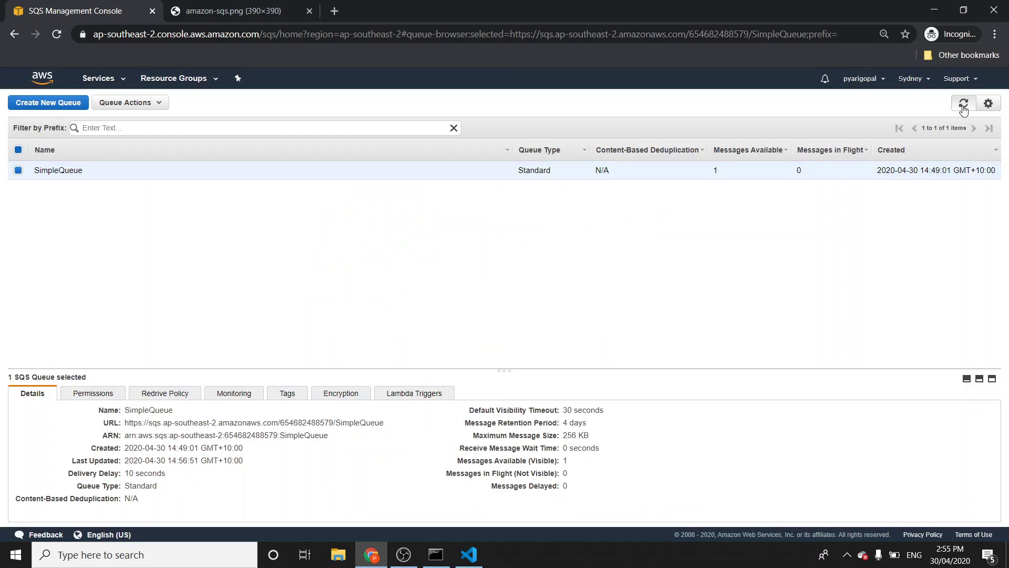
Send a message with the body "hello" to SimpleQueue
right_click(638, 173)
click(664, 187)
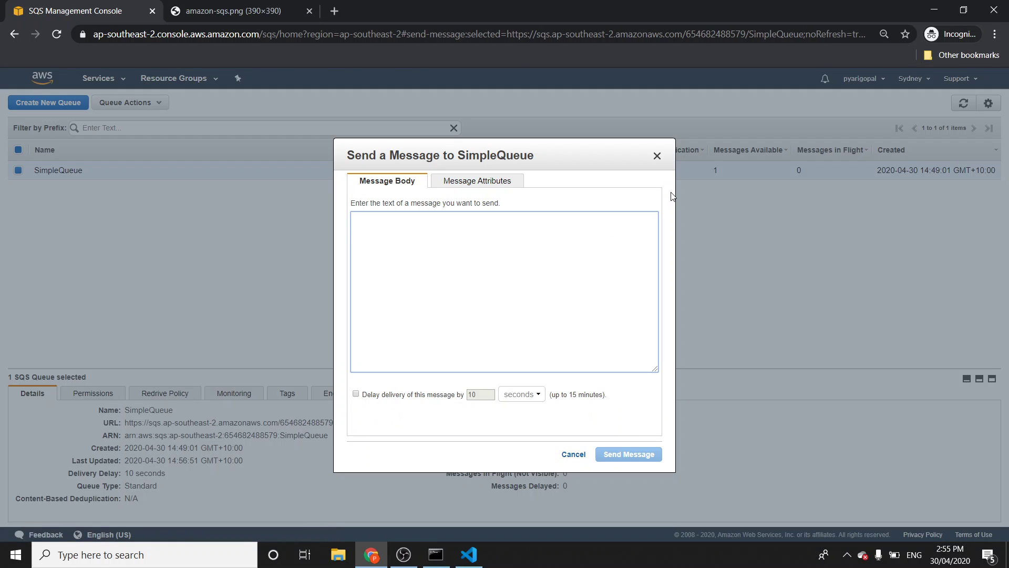
text(hello)
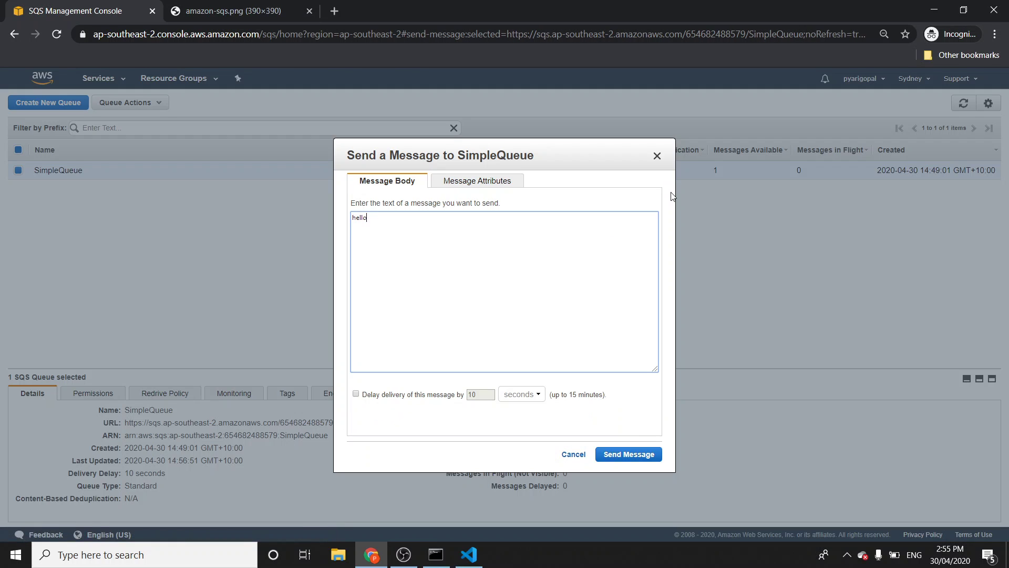
click(637, 455)
Switch to Command Prompt, rerun the receive-message command with --wait-time-seconds 20, and close the sent-message dialog in the SQS console
click(447, 549)
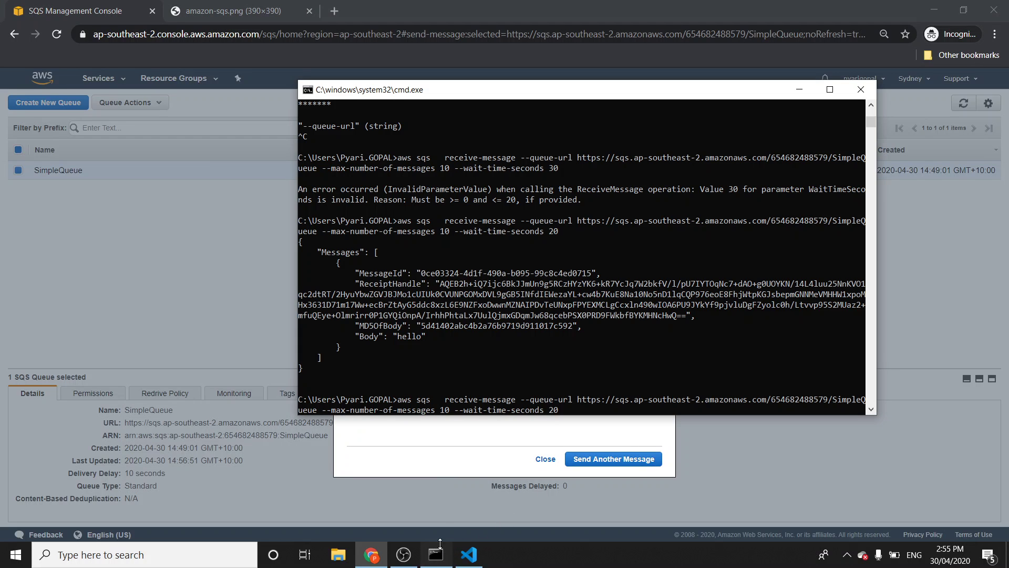
key(Return)
click(503, 462)
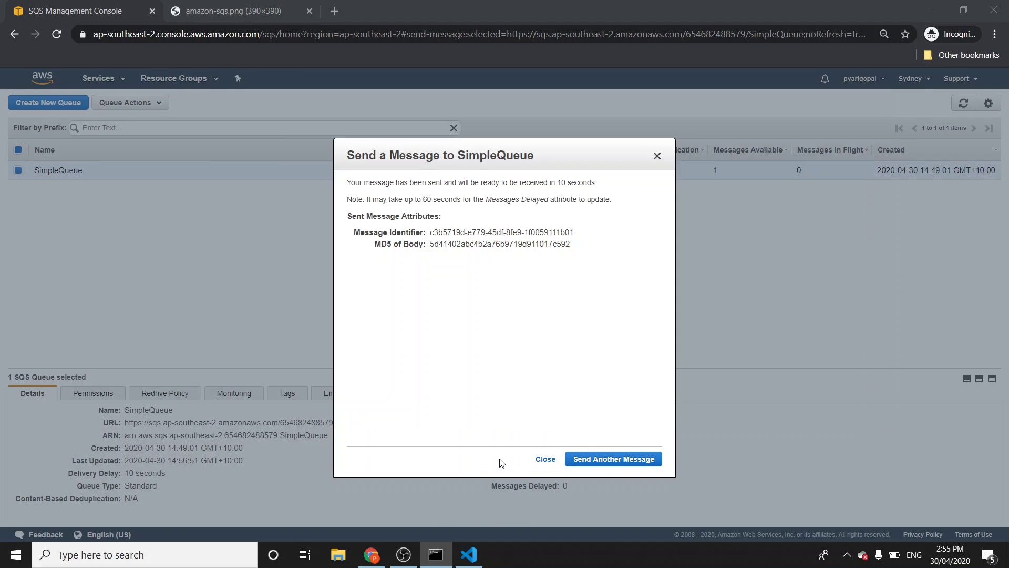
click(545, 459)
Compare the received message in Command Prompt with SimpleQueue's available, in-flight and delayed message counts in the console
key(alt+Tab)
key(alt+Tab)
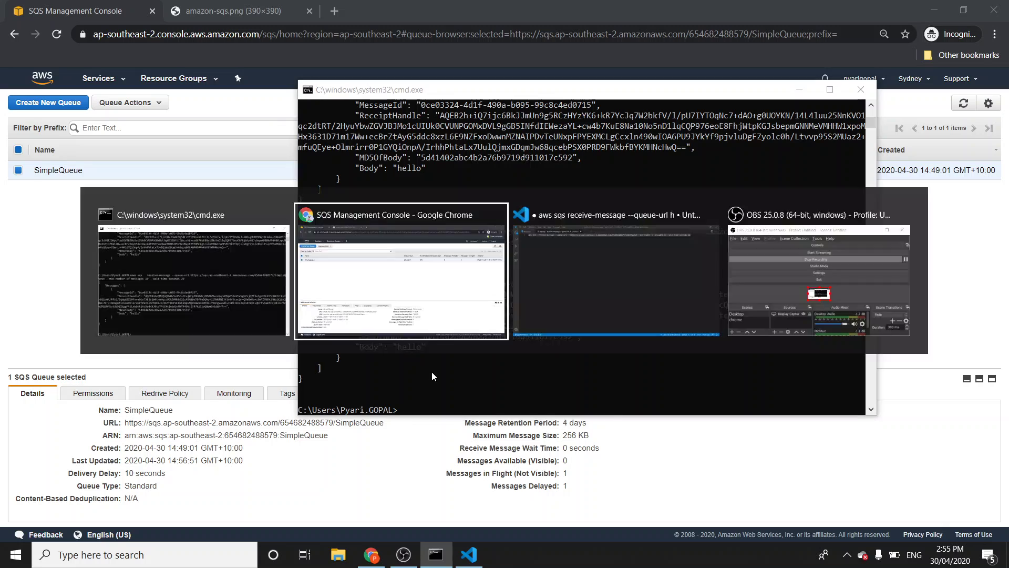
key(alt+Tab)
key(alt+Tab)
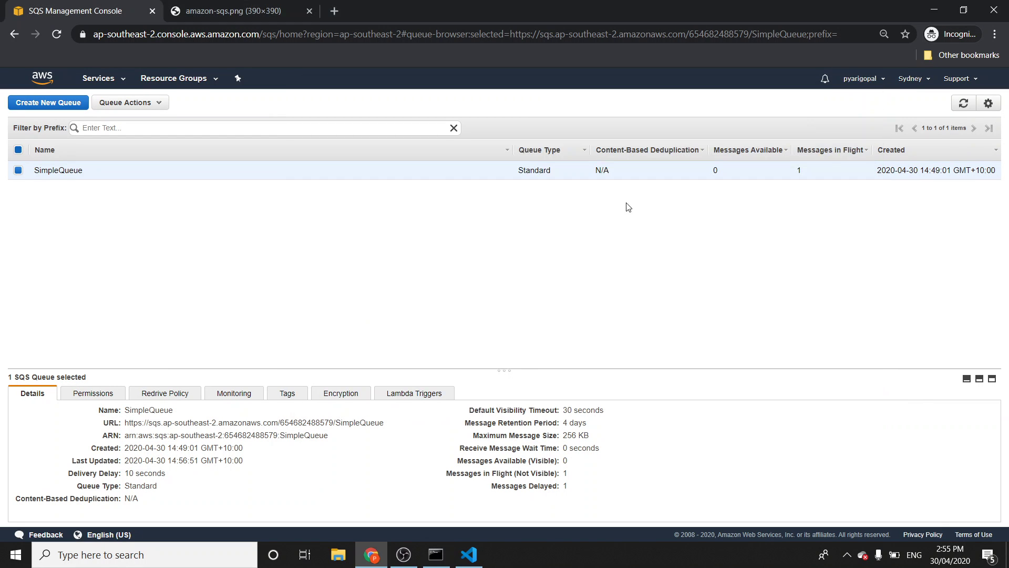
click(954, 108)
key(alt+Tab)
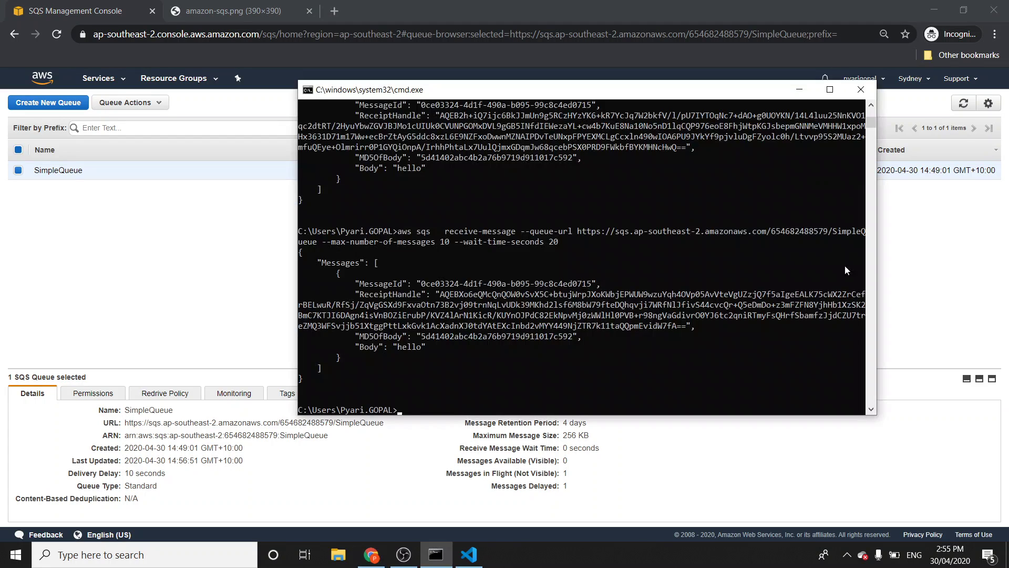
key(alt+Tab)
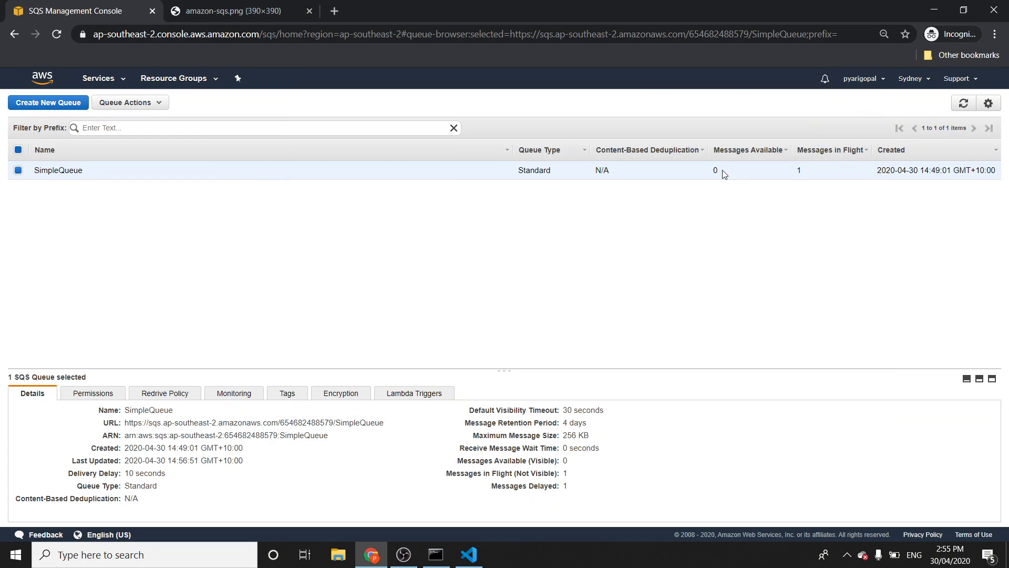
Examine the Receive Message Wait Time setting in SimpleQueue's configuration, and leave without saving changes
right_click(371, 168)
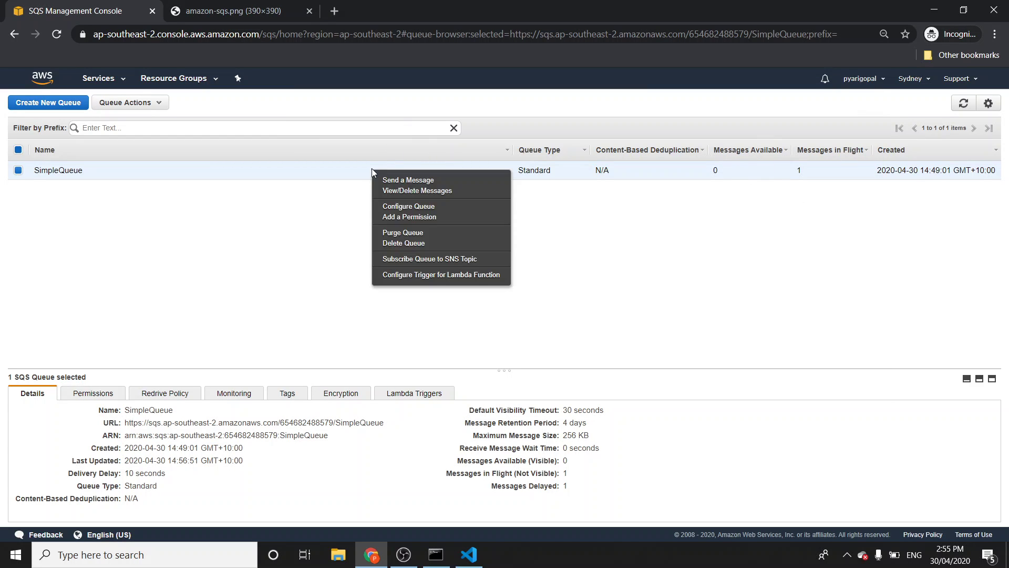
click(415, 208)
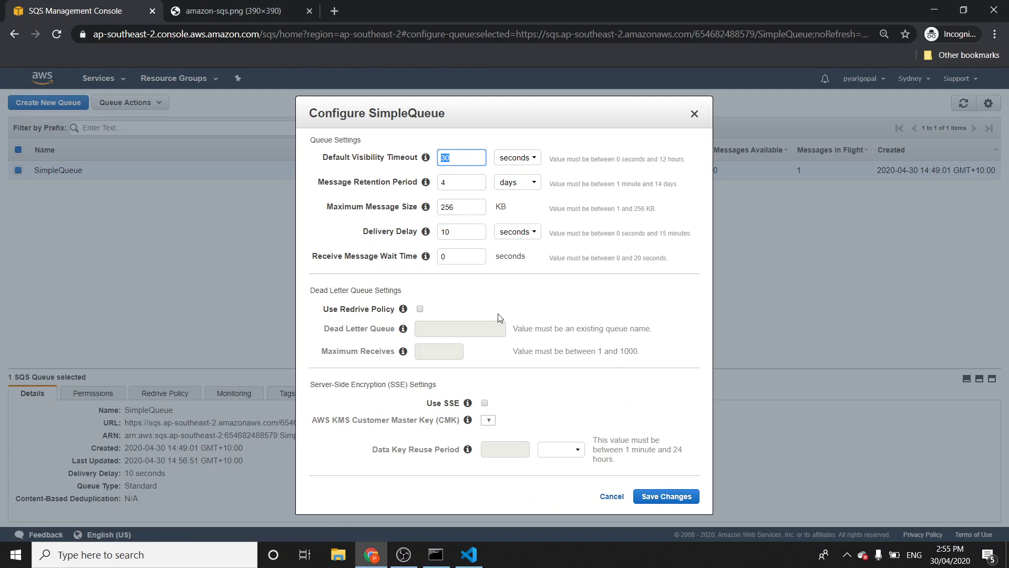
mouse_move(426, 257)
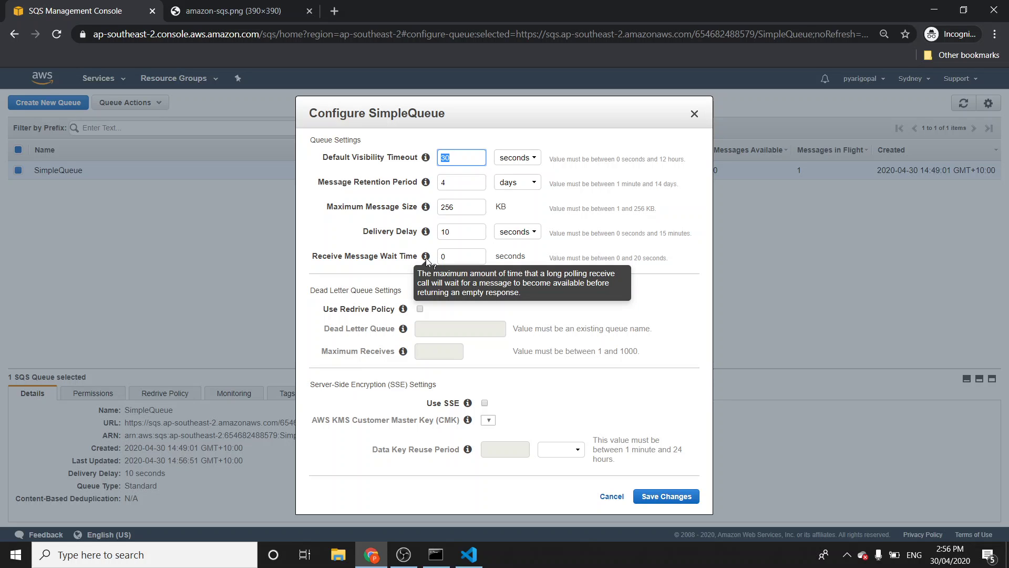
double_click(444, 256)
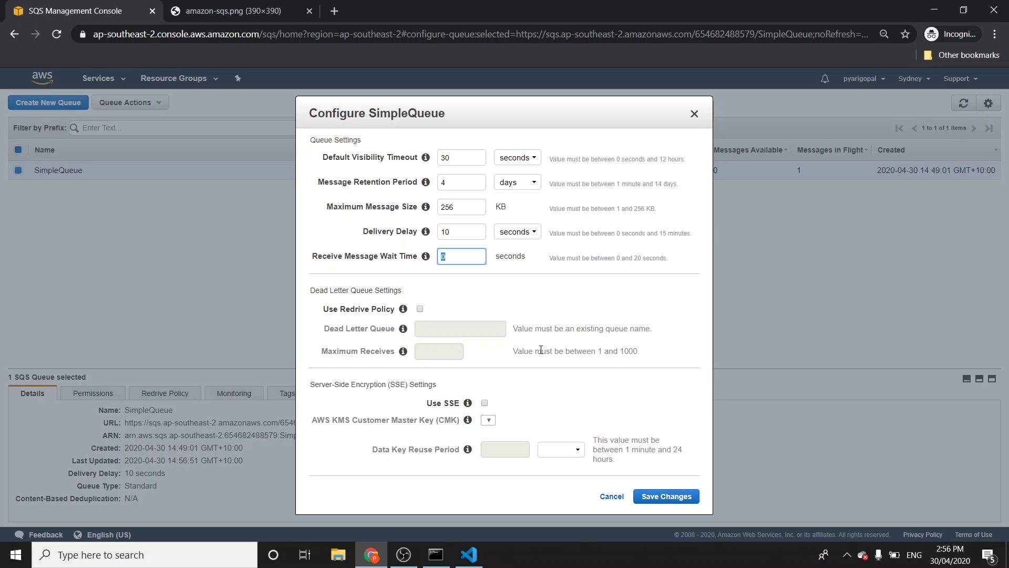
click(611, 497)
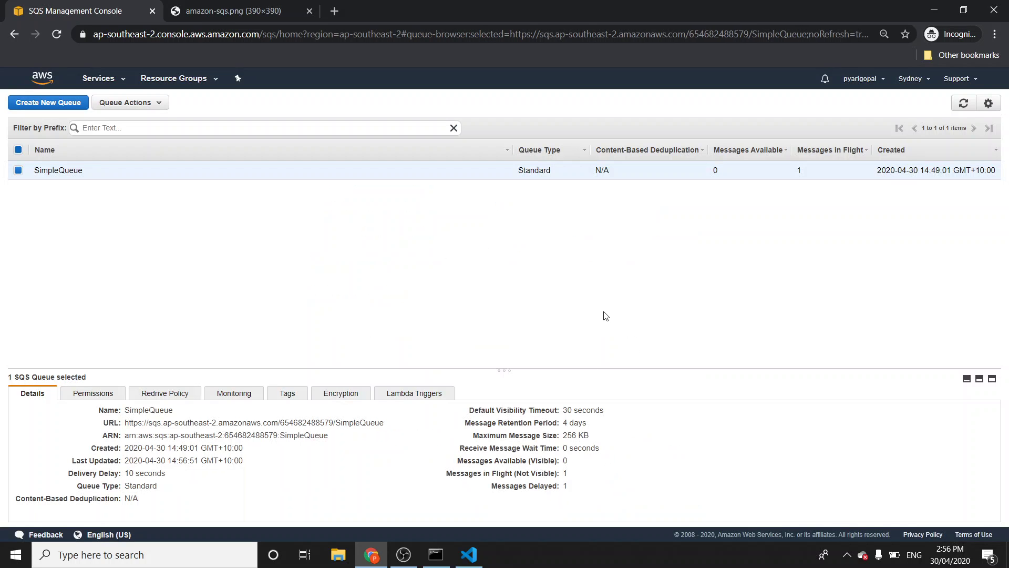
Refresh the queue list and run the receive-message command in Command Prompt with --wait-time-seconds 5
key(alt+Tab)
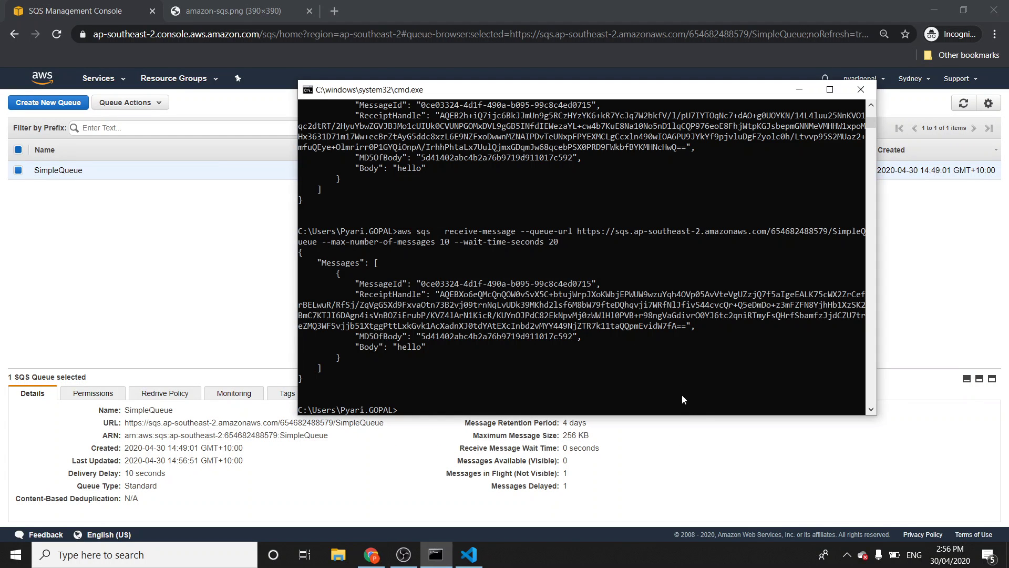
key(alt+Tab)
click(963, 103)
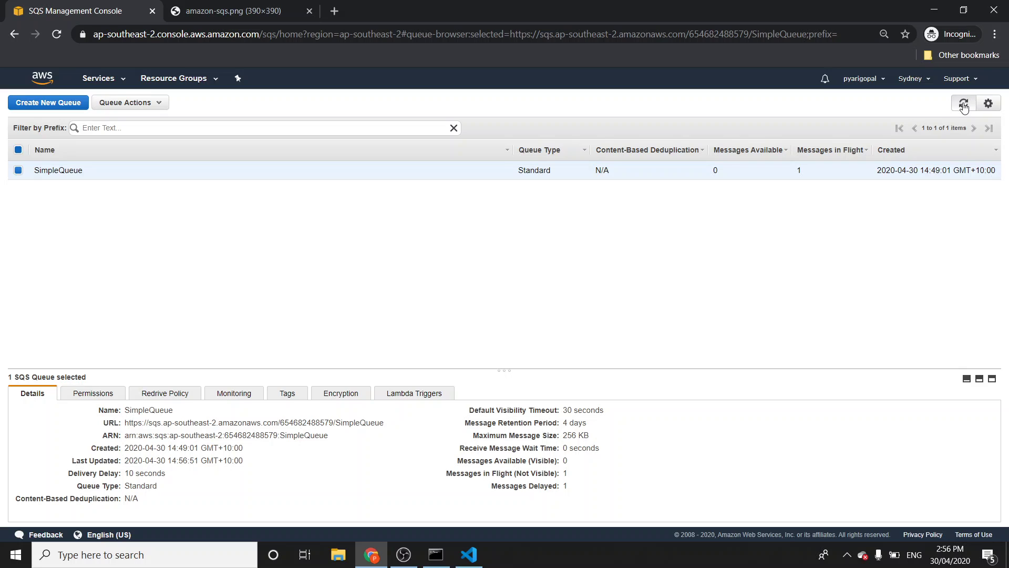
key(alt+Tab)
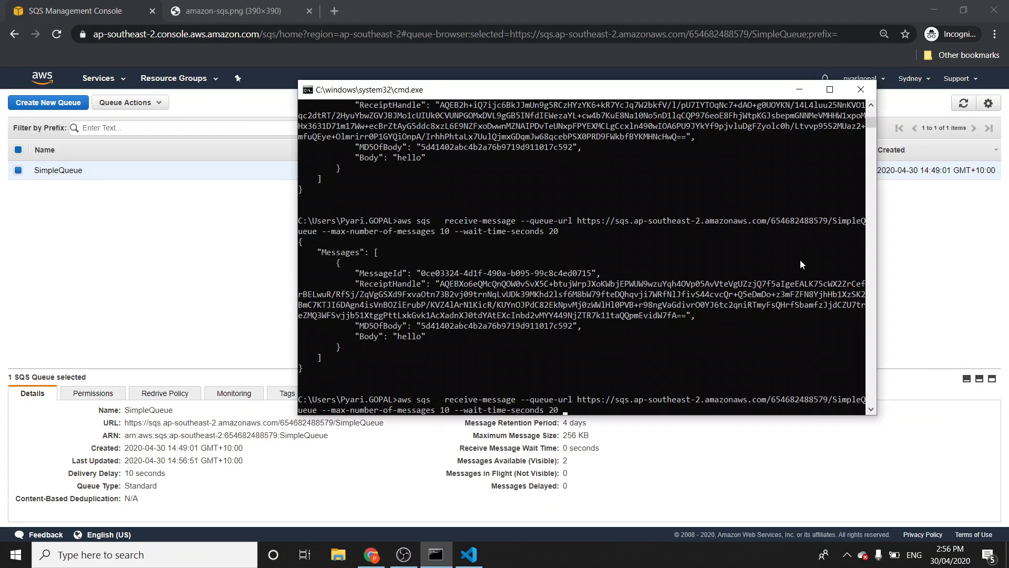
key(Left)
key(Left)
key(BackSpace)
key(Delete)
text(5)
key(Return)
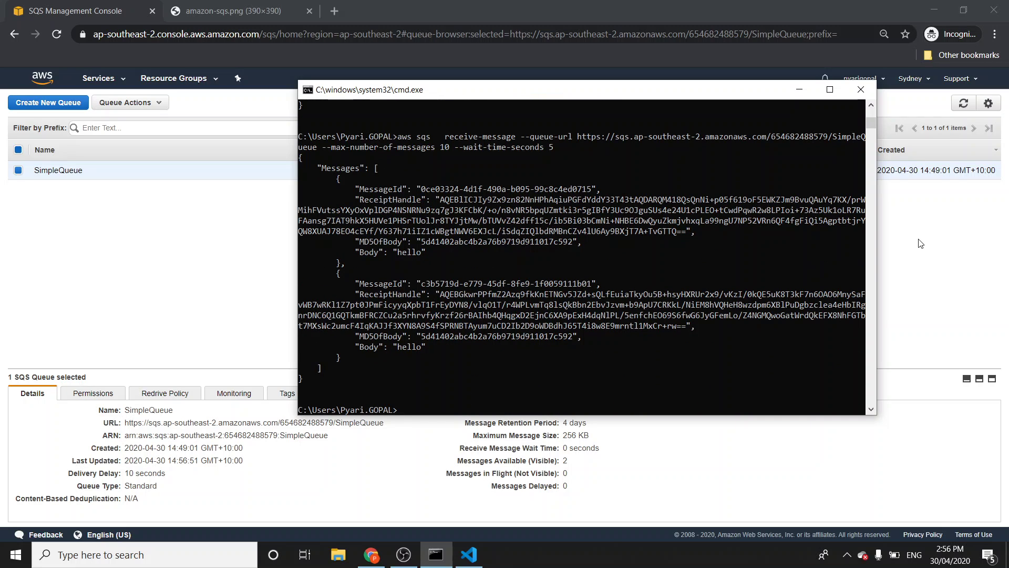
Refresh the queue list in the SQS console and repeat the receive-message command with the 5-second wait in Command Prompt
click(963, 207)
click(962, 103)
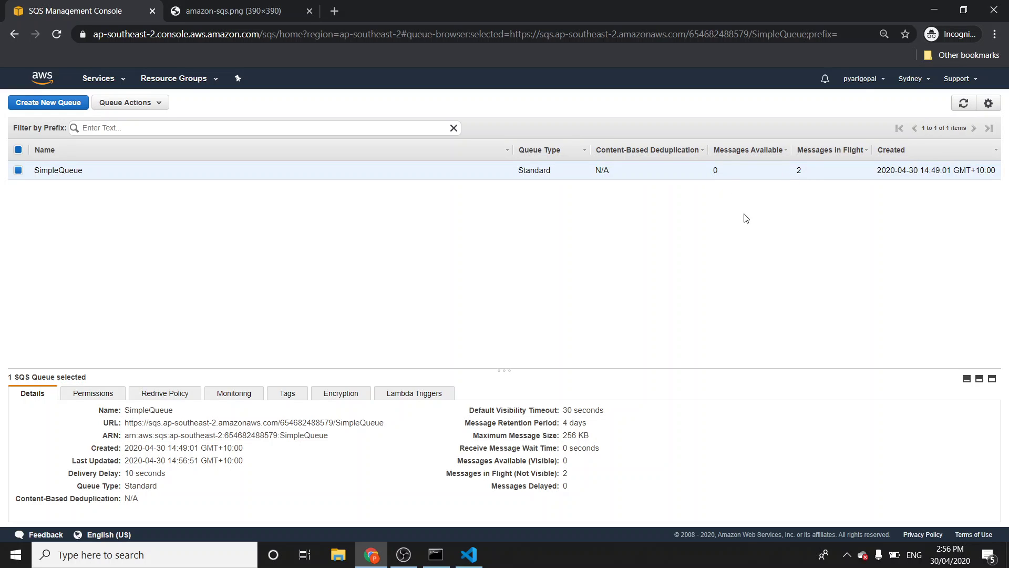
key(alt+Tab)
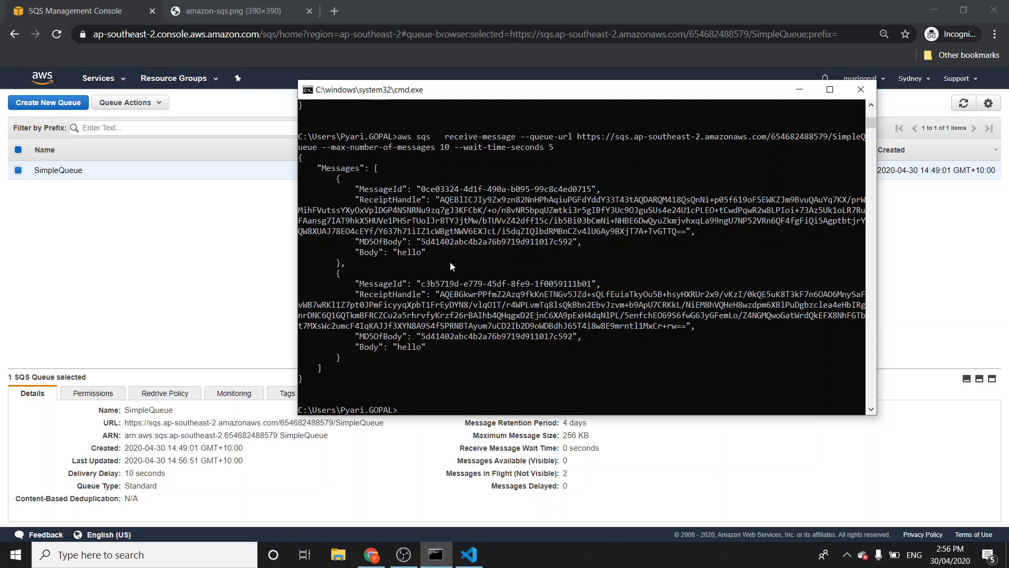
key(Up)
key(Return)
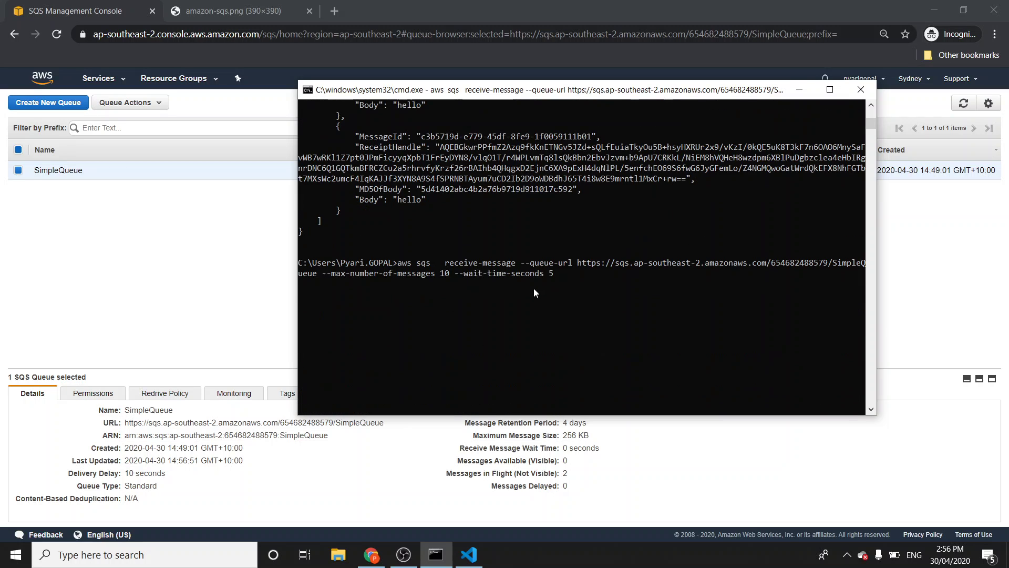
scroll(534, 290, up, 3)
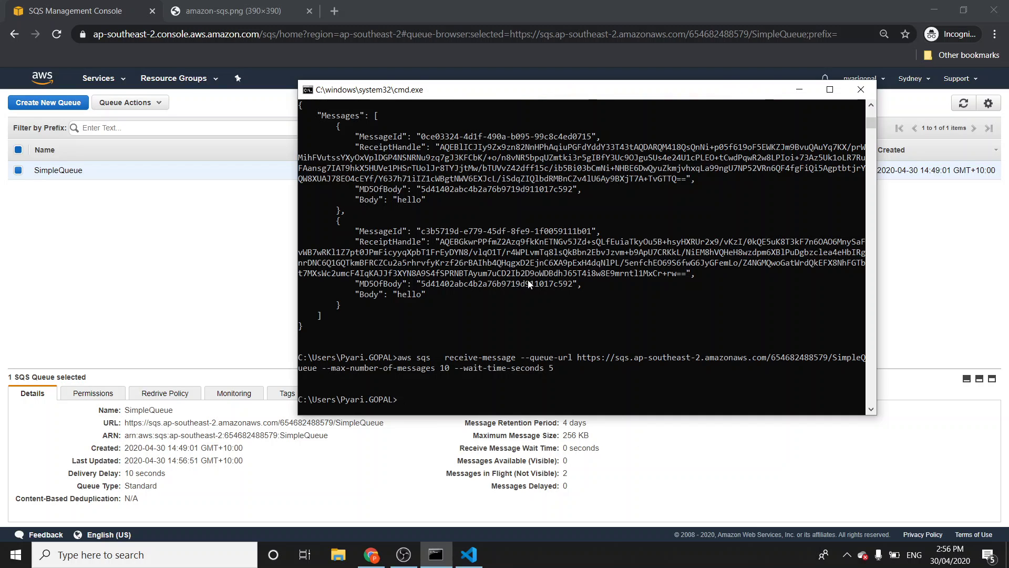
Run the same 5-second receive-message command two more times and inspect the Messages block of the last response
key(Up)
key(Return)
scroll(526, 299, down, 3)
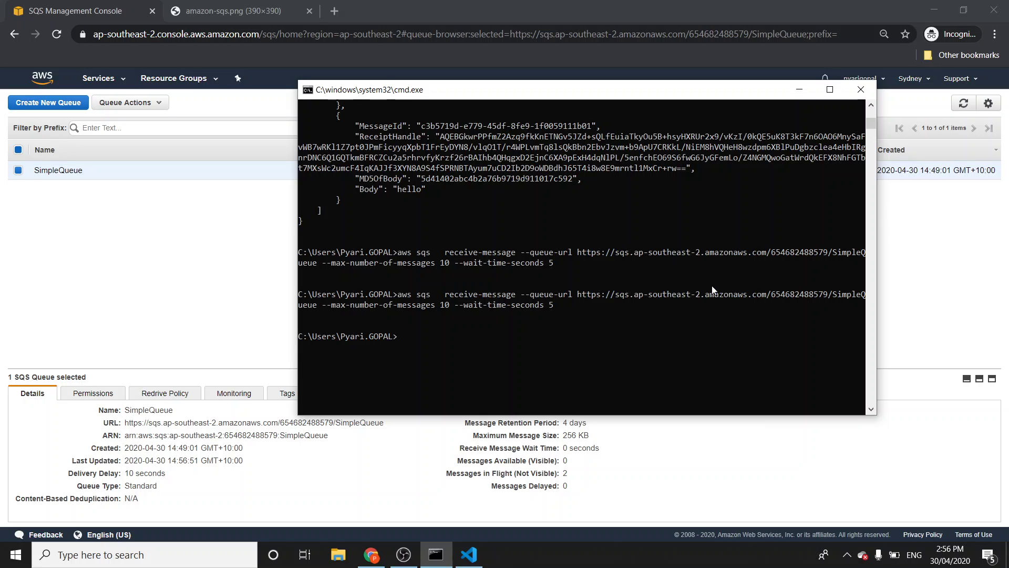
key(Up)
key(Return)
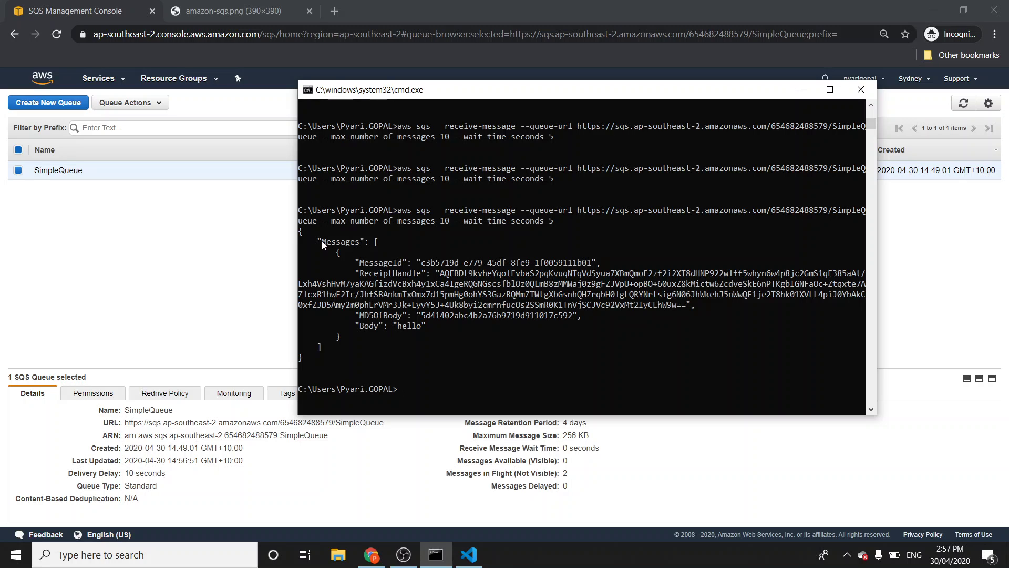
drag(322, 240, 396, 341)
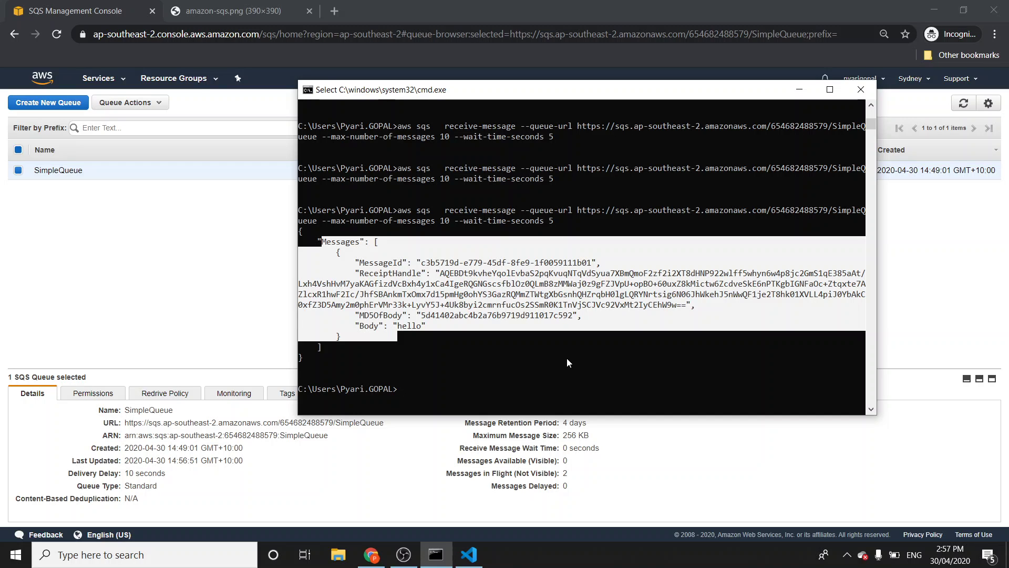
click(477, 349)
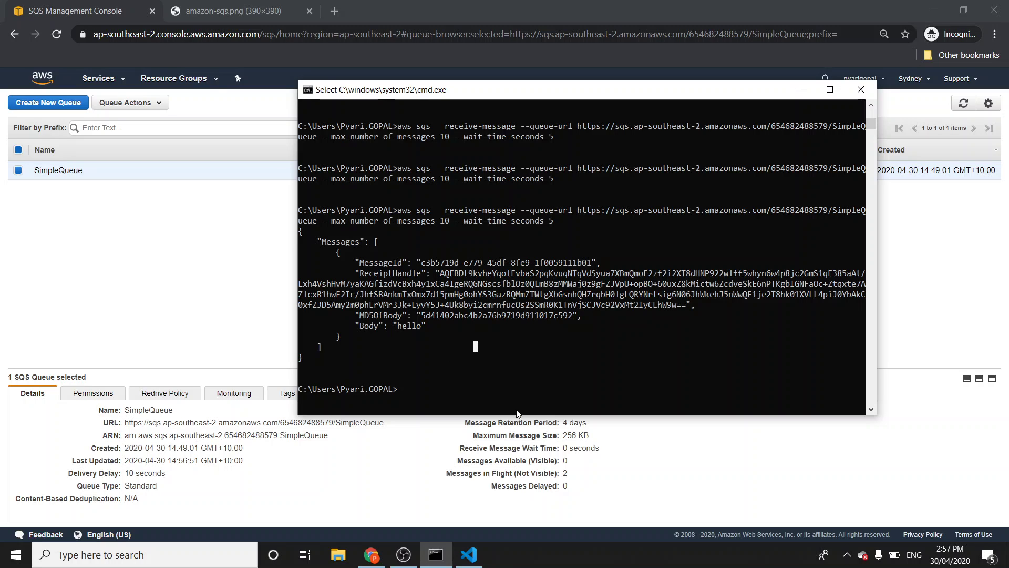
Run "aws sqs send-message" without arguments, and open the help for that command
text(aws)
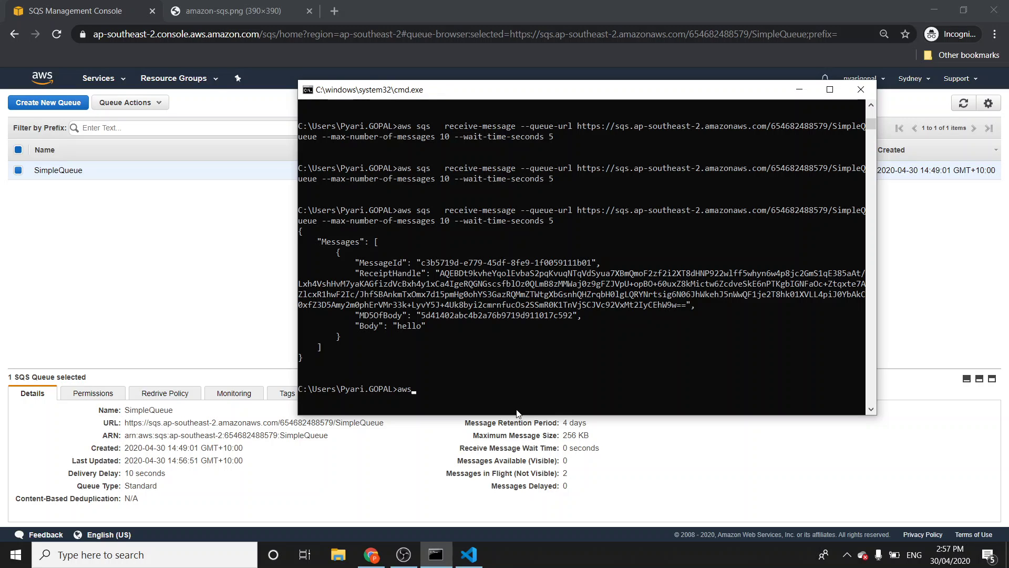
text( sqs send-message)
key(Return)
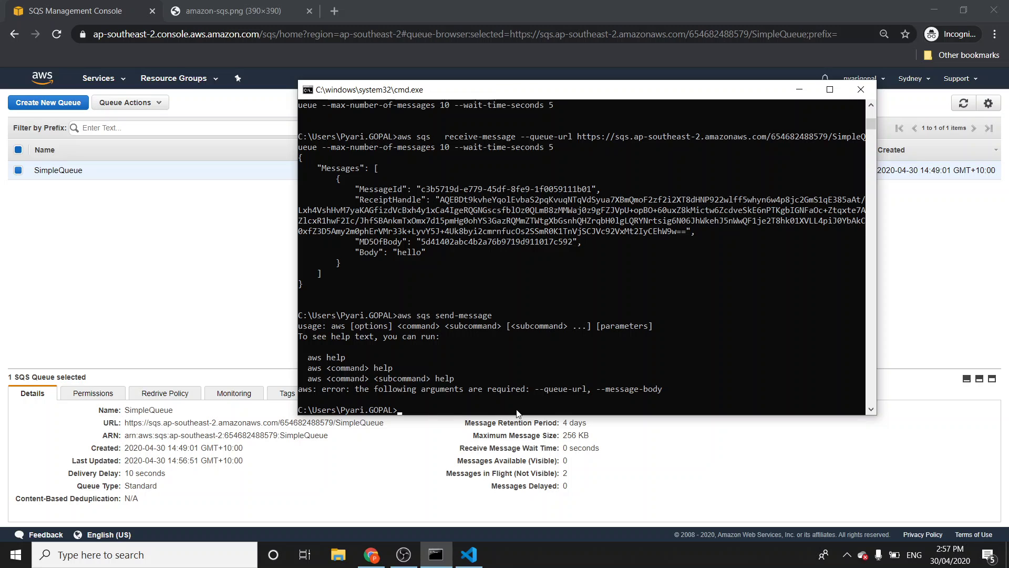
key(Up)
text(help)
key(Return)
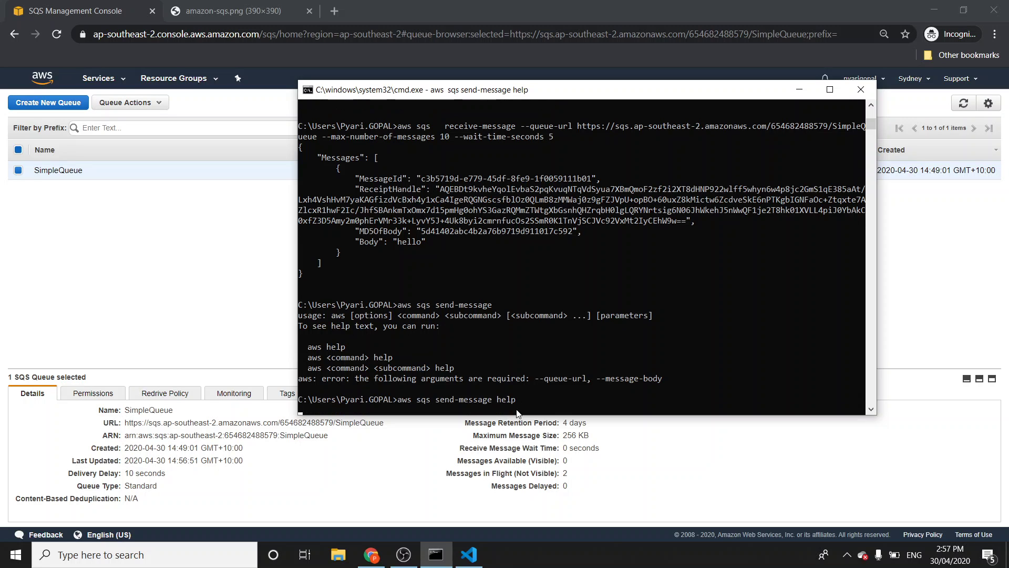
Advance through the send-message help to the Synopsis section and highlight the listed command parameters
key(Return)
key(Return)
key(Return)
key(Return)
key(Return)
key(Return)
key(Return)
key(Return)
key(Return)
key(Return)
key(Return)
key(Return)
key(Return)
key(Return)
key(Return)
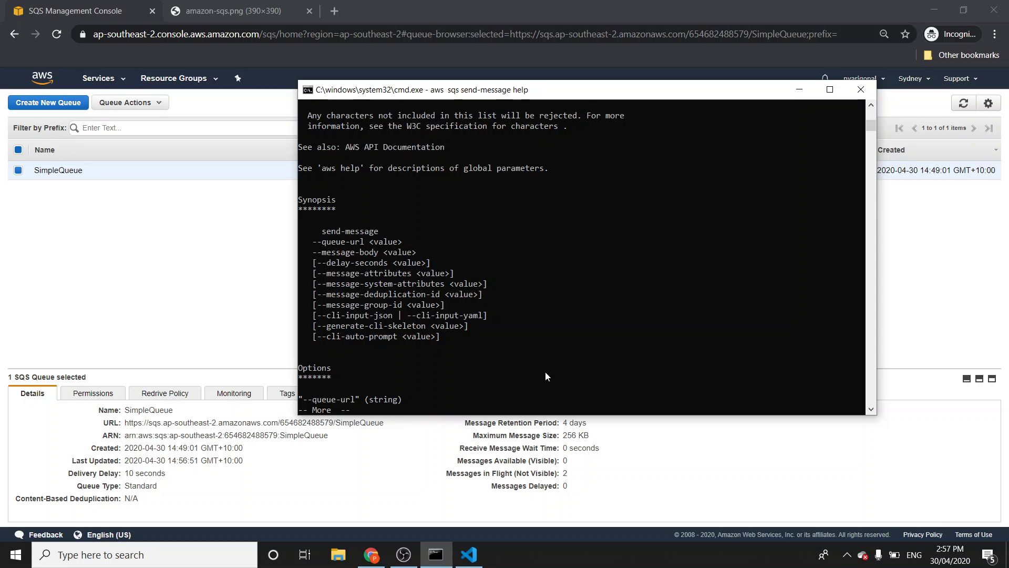
drag(316, 231, 521, 336)
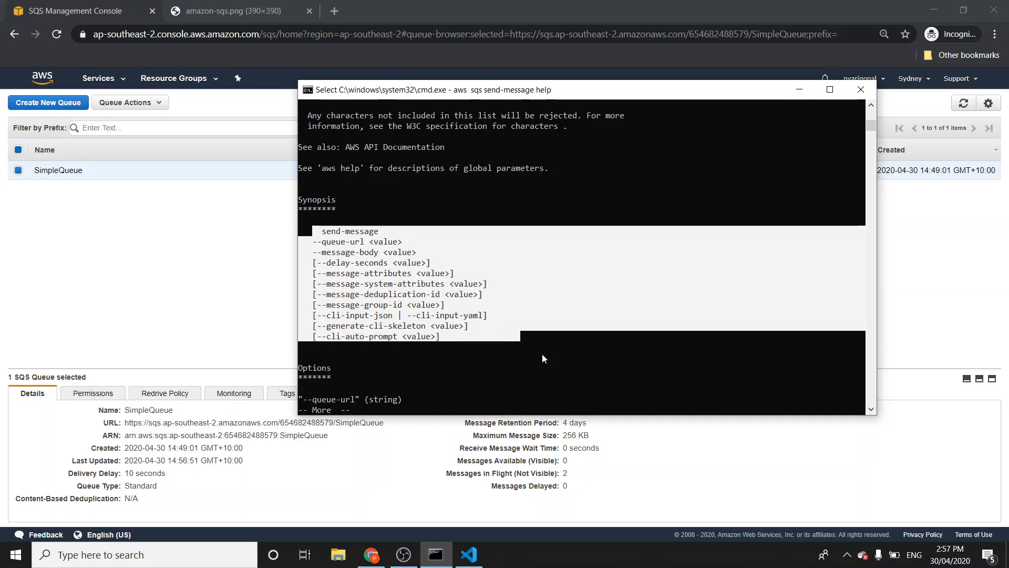
Read through the send-message help from the parameter options to the example command in the Examples section
key(Return)
key(Return)
key(Return)
key(Return)
key(Return)
key(Return)
key(Return)
key(Return)
key(Return)
key(Return)
key(Return)
key(Return)
key(Return)
key(Return)
key(Return)
key(Return)
key(Return)
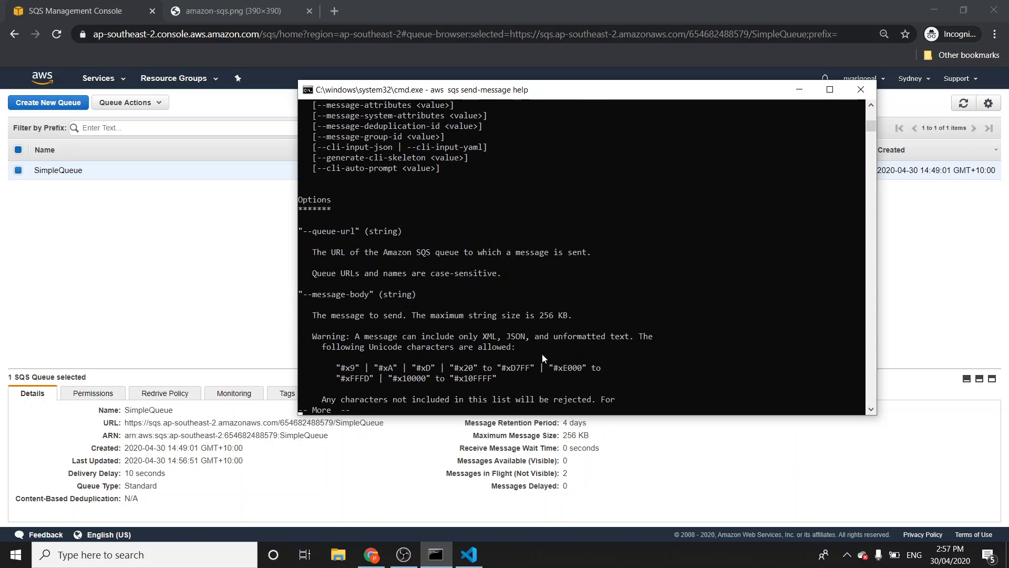
key(Return)
key(Return)
key(Return)
key(Return)
key(Return)
key(Return)
key(Return)
key(Return)
key(Return)
key(Return)
key(Return)
key(Return)
key(Return)
key(Return)
key(Return)
key(Return)
key(Return)
key(Return)
key(Return)
key(Return)
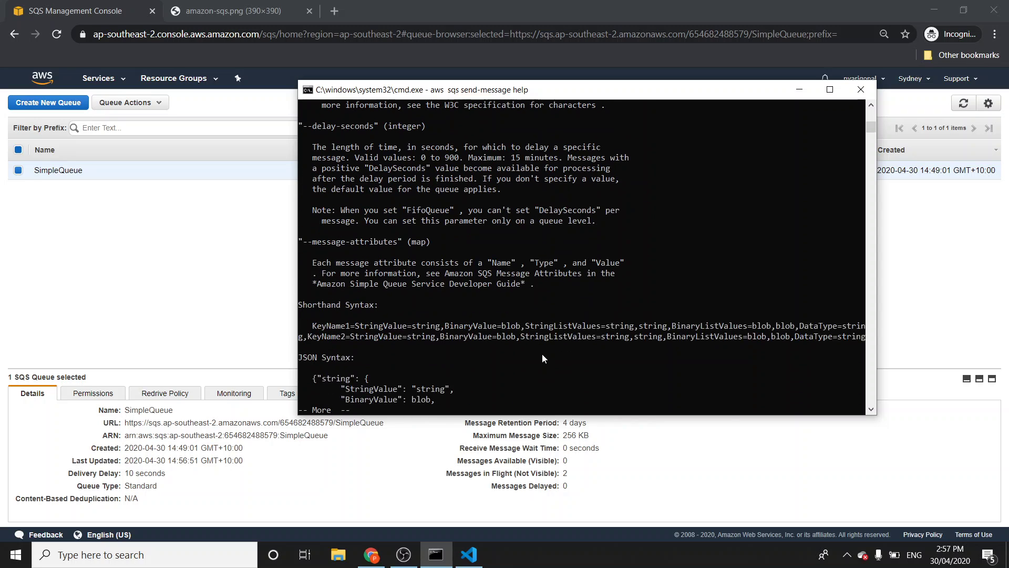
key(Return)
key(Return)
key(Return)
key(Return)
key(Return)
key(Return)
key(Return)
key(Return)
key(Return)
key(Return)
key(Return)
key(Return)
key(Return)
key(Return)
key(Return)
key(Return)
key(Return)
key(Return)
key(Return)
key(Return)
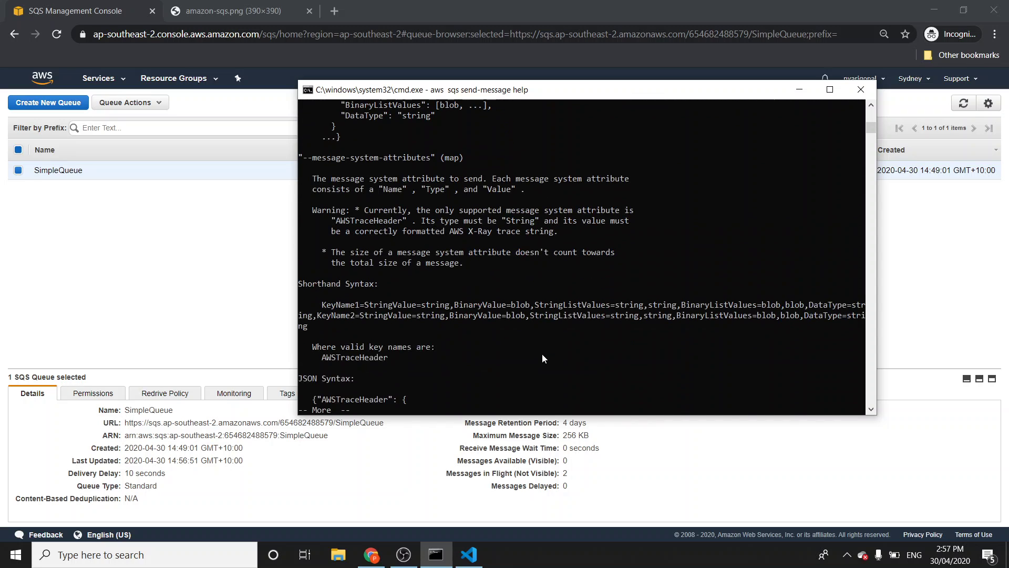
key(Return)
key(Return)
key(Return)
key(Return)
key(Return)
key(Return)
key(Return)
key(Return)
key(Return)
key(Return)
key(Return)
key(Return)
key(Return)
key(Return)
key(Return)
key(Return)
key(Return)
key(Return)
key(Return)
key(Return)
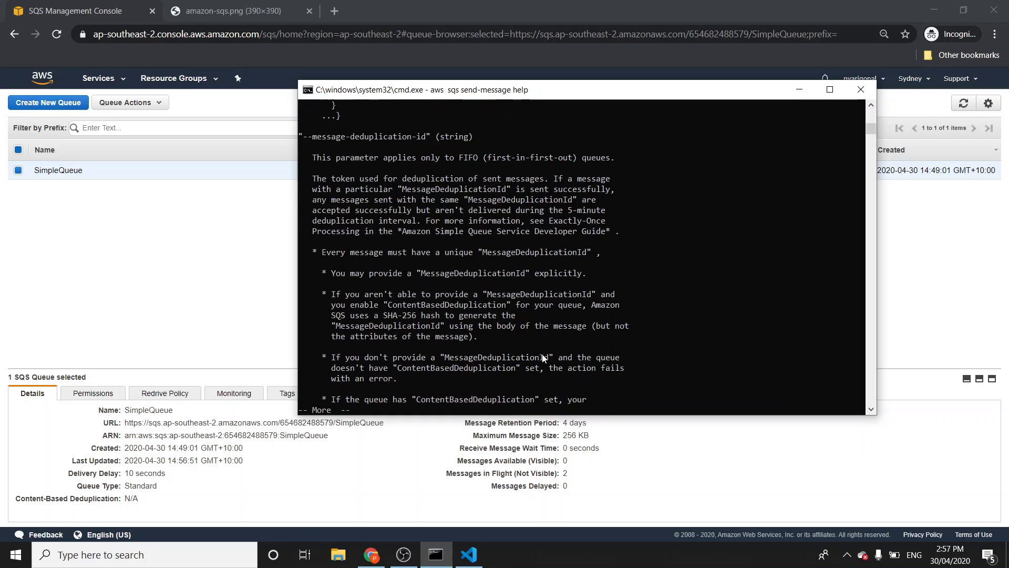
key(Return)
key(Return)
key(Return)
key(Return)
key(Return)
key(Return)
key(Return)
key(Return)
key(Return)
key(Return)
key(Return)
key(Return)
key(Return)
key(Return)
key(Return)
key(Return)
key(Return)
key(Return)
key(Return)
key(Return)
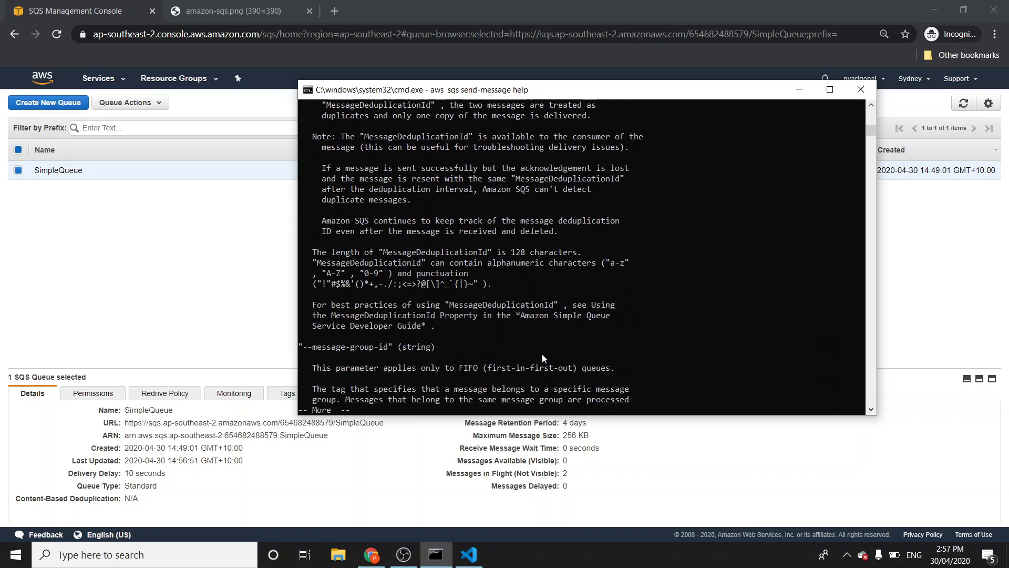
key(Return)
key(Return)
key(Return)
key(Return)
key(Return)
key(Return)
key(Return)
key(Return)
key(Return)
key(Return)
key(Return)
key(Return)
key(Return)
key(Return)
key(Return)
key(Return)
key(Return)
key(Return)
key(Return)
key(Return)
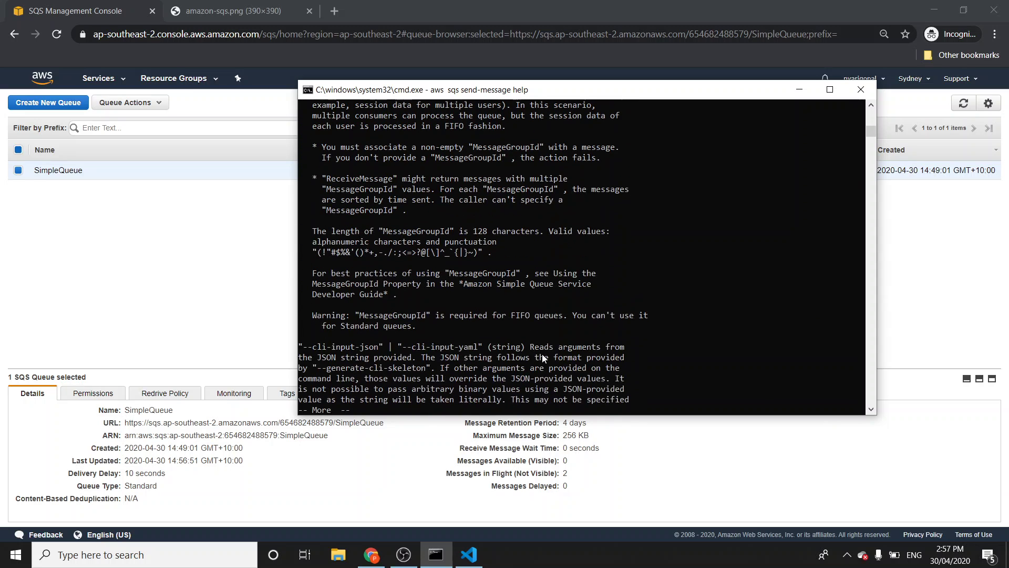
key(Return)
key(Return)
key(Return)
key(Return)
key(Return)
key(Return)
key(Return)
key(Return)
key(Return)
key(Return)
key(Return)
key(Return)
key(Return)
key(Return)
key(Return)
key(Return)
key(Return)
key(Return)
key(Return)
key(Return)
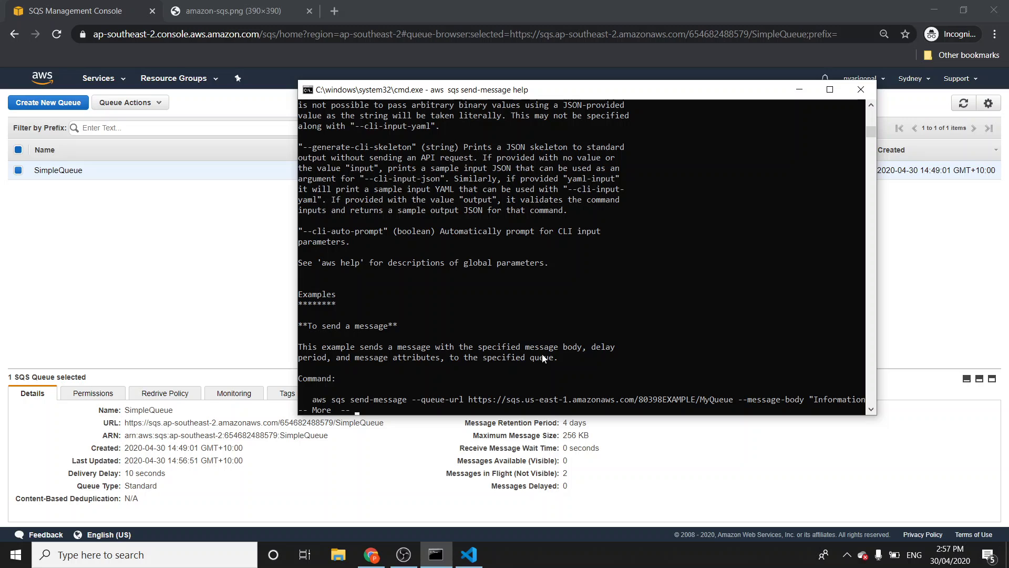
key(Return)
key(Return)
key(Return)
key(Return)
key(Return)
key(Return)
key(Return)
key(Return)
key(Return)
key(Return)
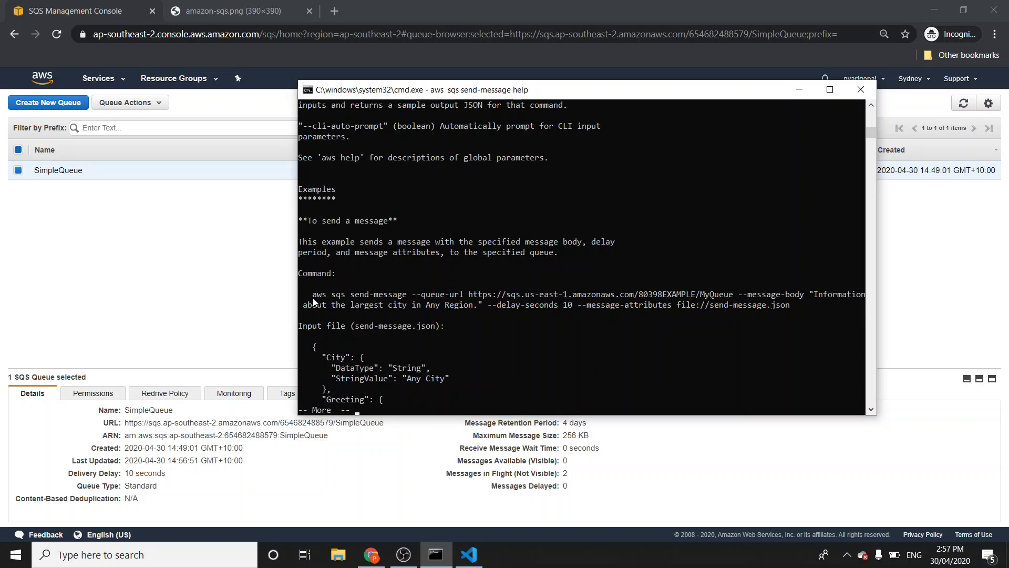
Copy the first line of the example send-message command from the help and paste it at the command prompt
drag(314, 294, 861, 299)
key(ctrl+c)
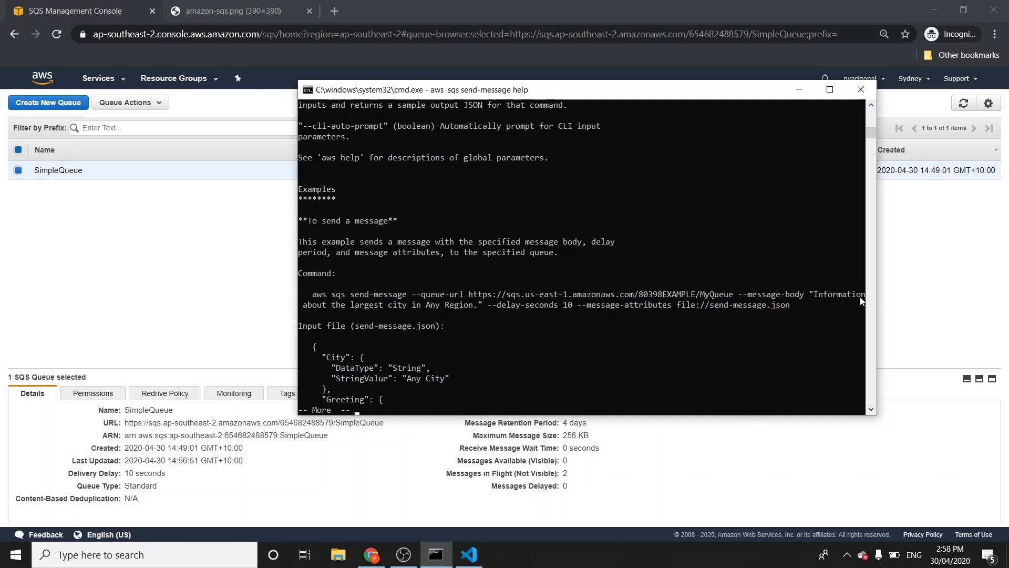
key(ctrl+c)
key(ctrl+v)
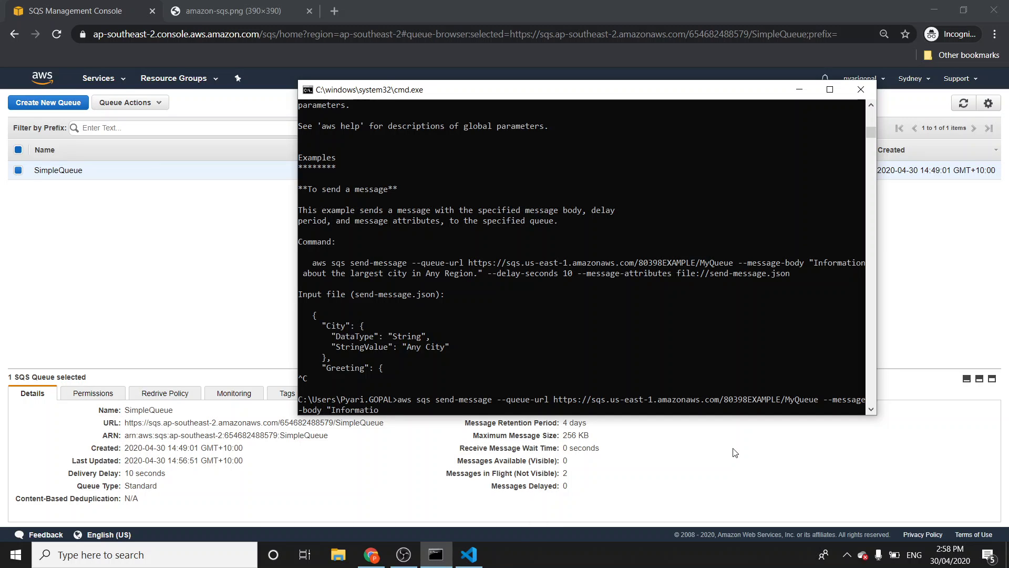
Switch to Visual Studio Code and paste the copied send-message command on line 4, below the receive-message command
click(468, 555)
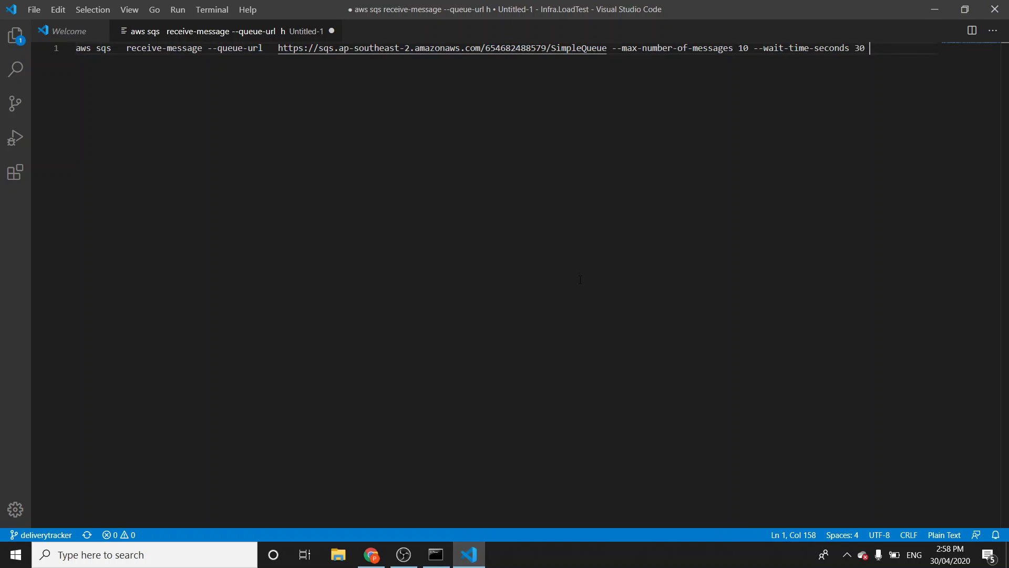
key(Return)
key(Return)
key(Return)
key(ctrl+v)
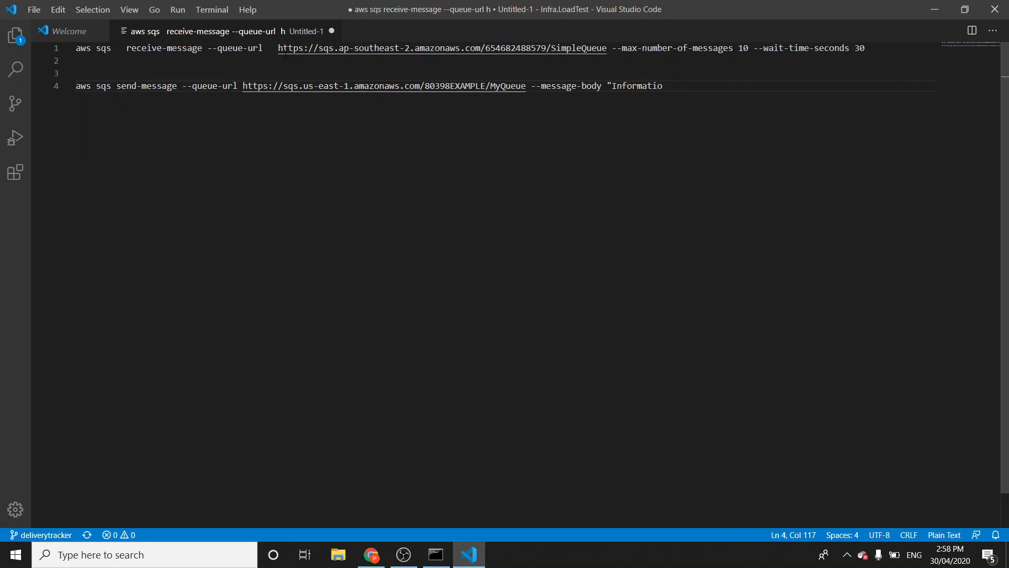
Replace the example queue URL in the send-message command on line 4 with the SimpleQueue URL from the receive-message command
double_click(272, 48)
drag(326, 52, 607, 48)
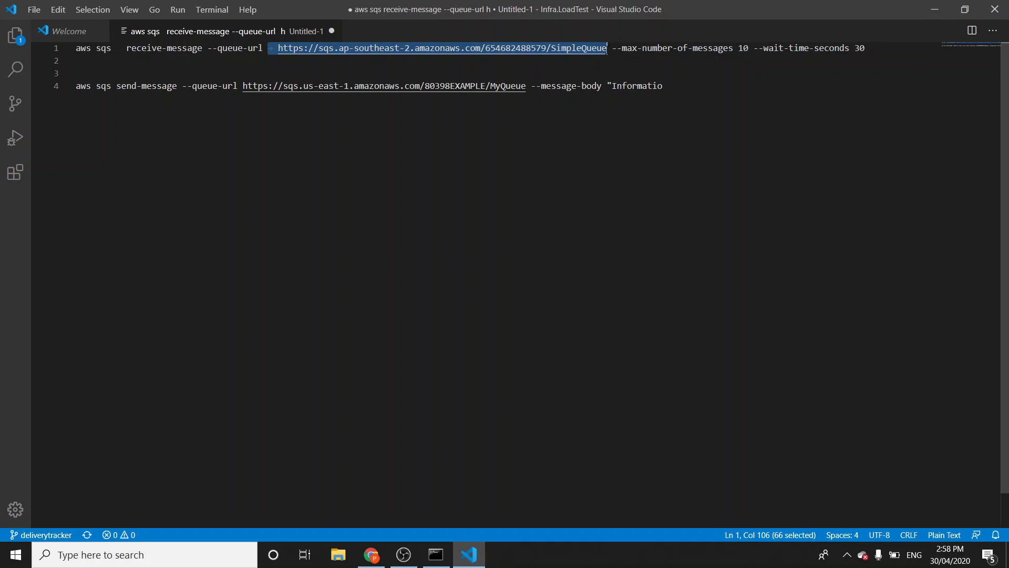
drag(248, 85, 335, 86)
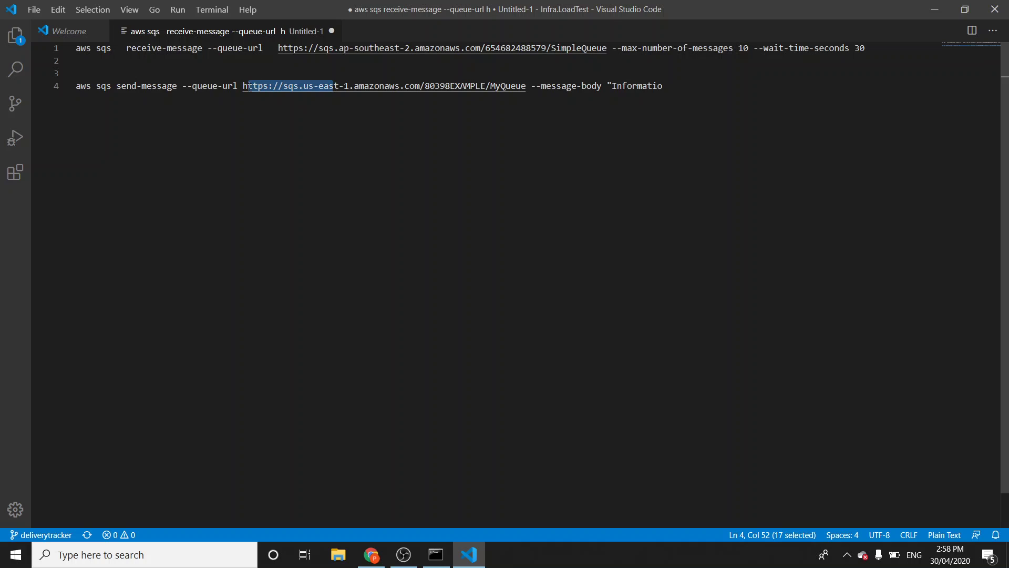
drag(243, 86, 526, 86)
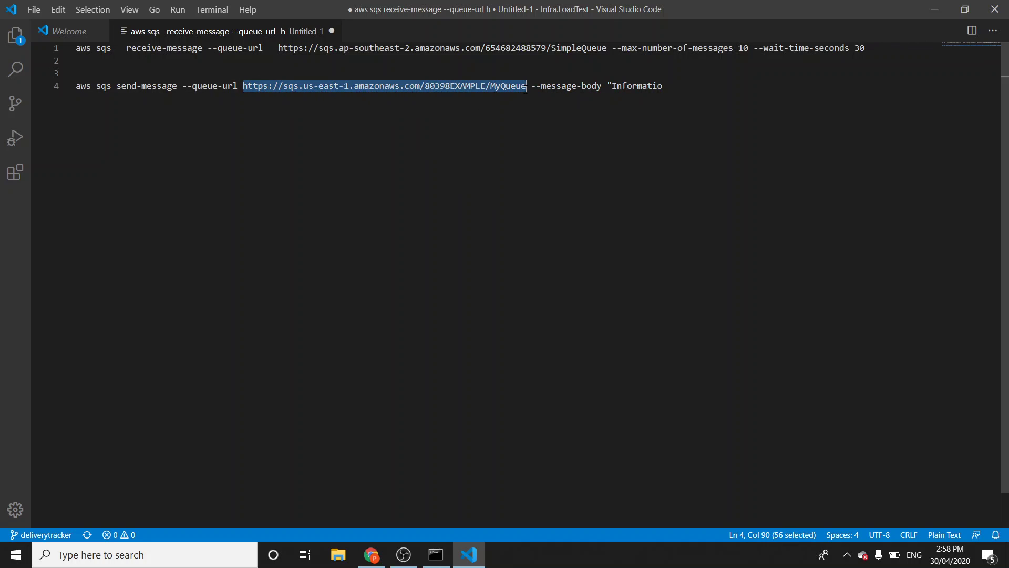
key(ctrl+v)
Complete the message body at the end of the send-message command so it reads "Information"
key(End)
text(")
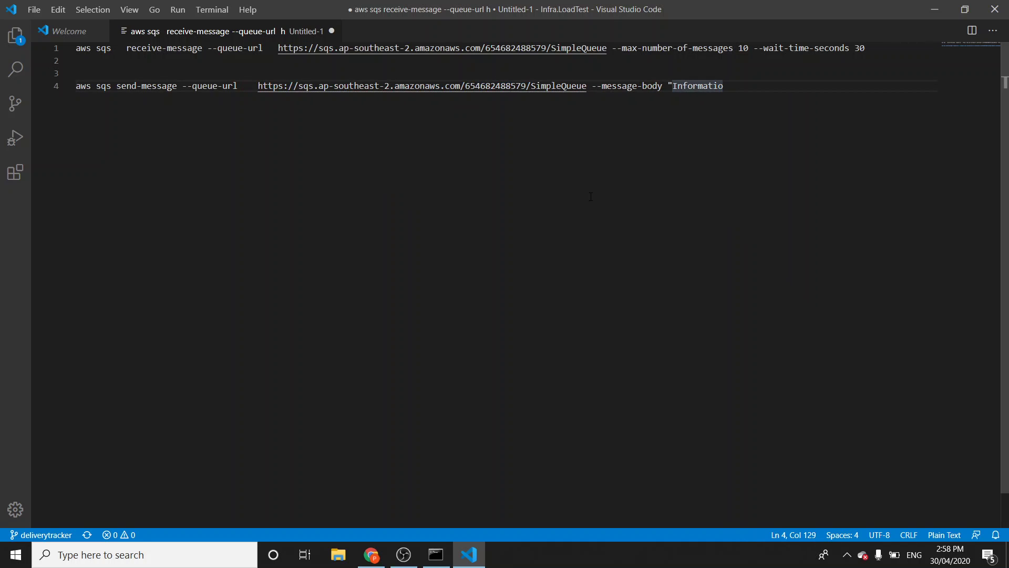
key(Left)
text(n)
Copy the whole send-message command from line 4 and run it in the Command Prompt to send the message to SimpleQueue
key(Home)
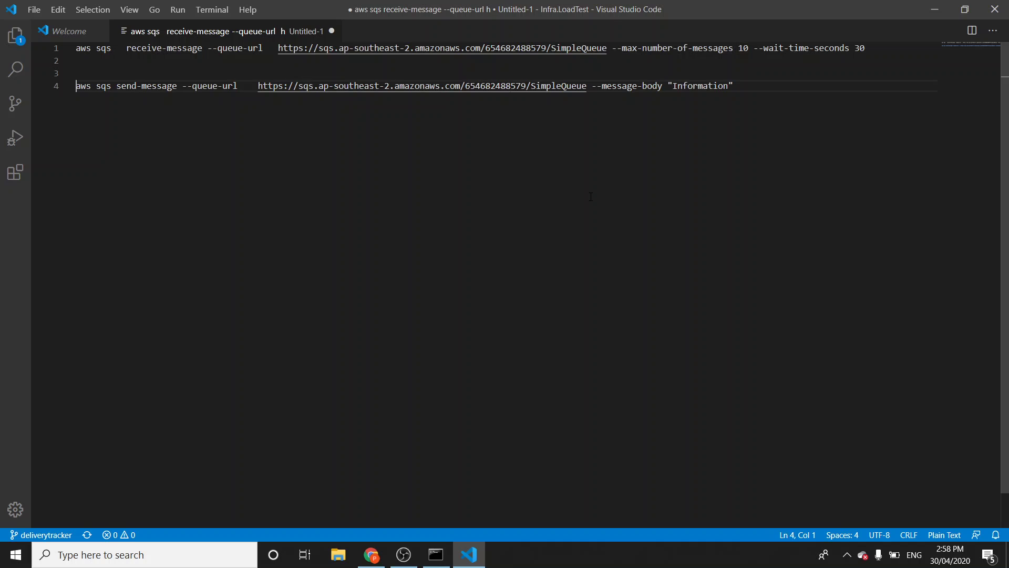
key(shift+End)
key(ctrl+c)
key(alt+Tab)
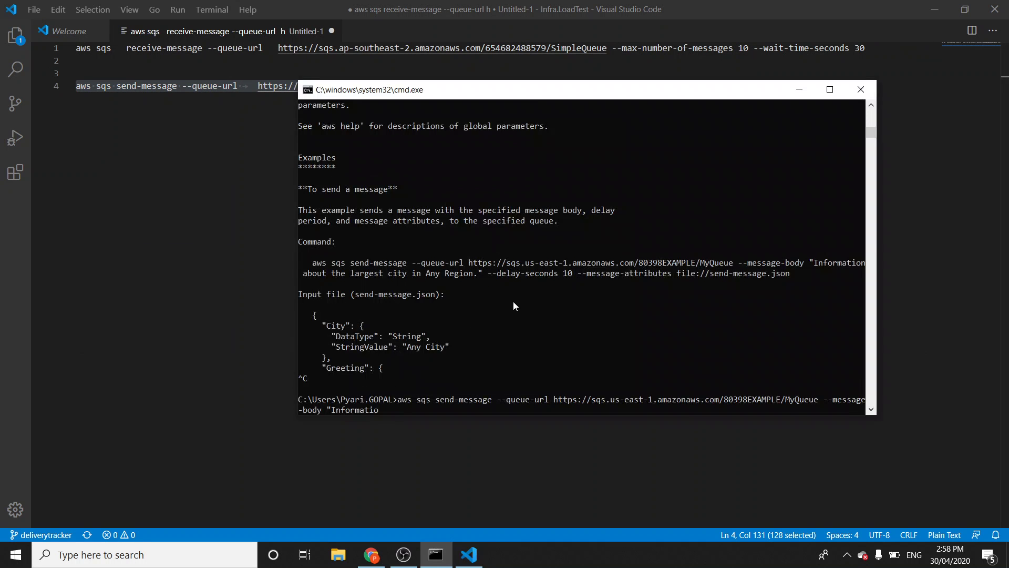
key(ctrl+c)
key(ctrl+v)
key(Return)
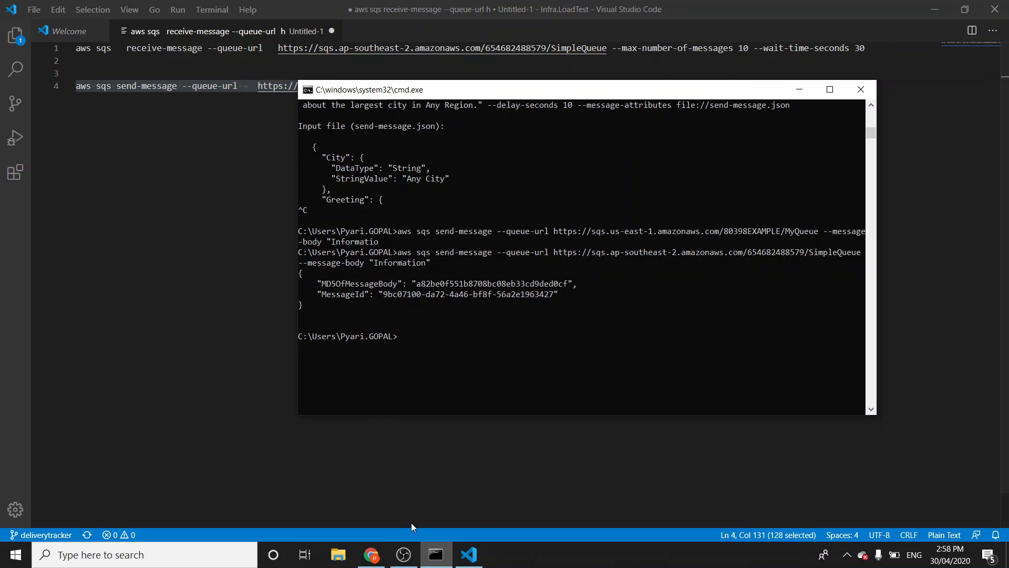
Switch to the SQS console in Chrome, refresh the queue list, poll SimpleQueue for messages and highlight the "Information" message body
click(371, 554)
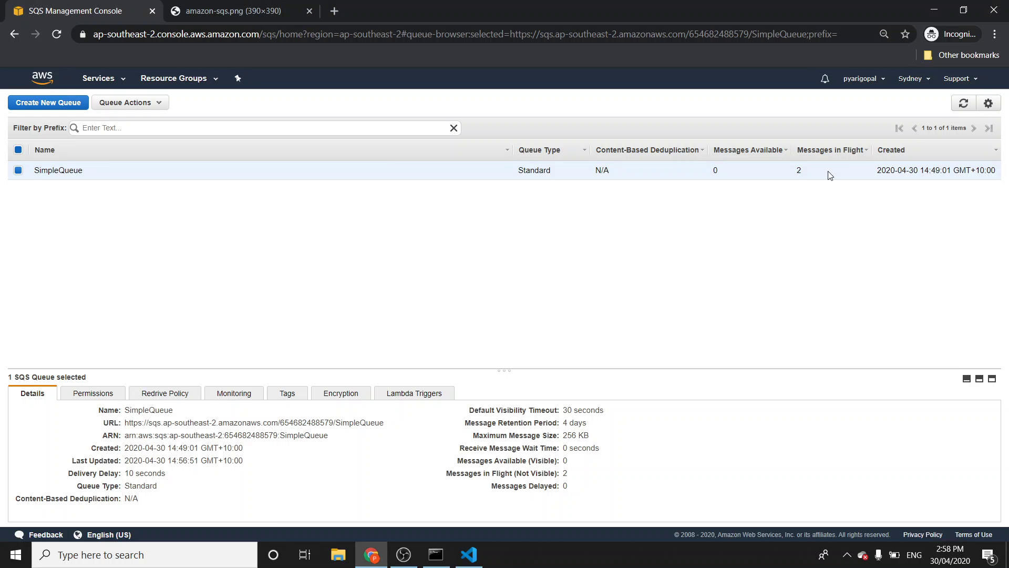
click(964, 103)
click(963, 103)
right_click(660, 171)
click(688, 191)
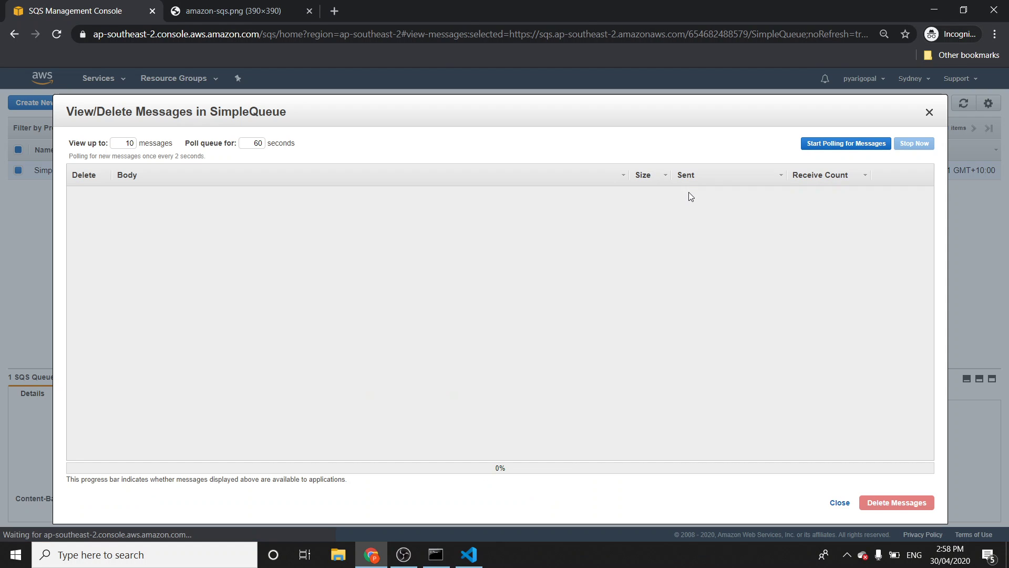
click(866, 143)
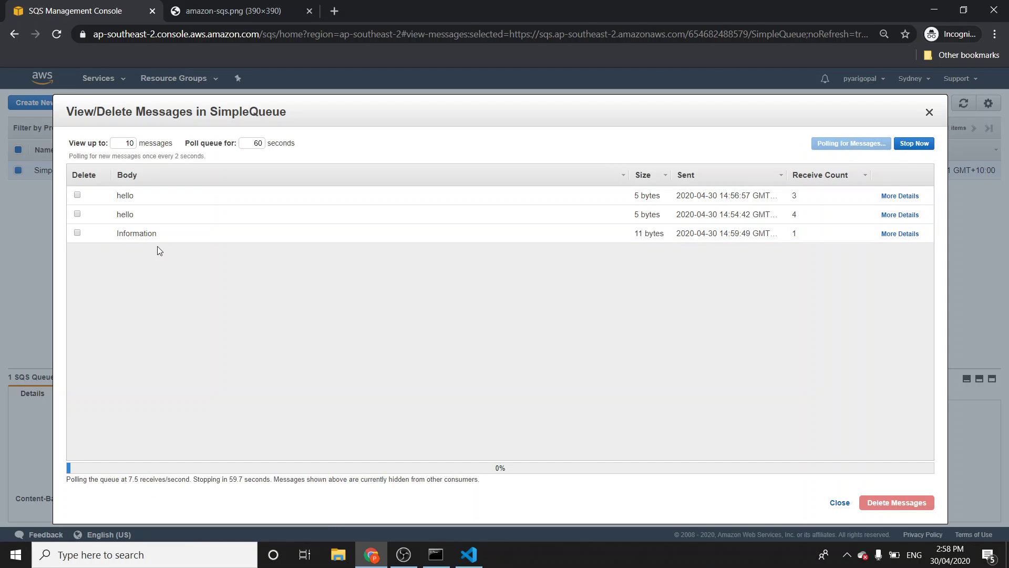
drag(123, 233, 150, 247)
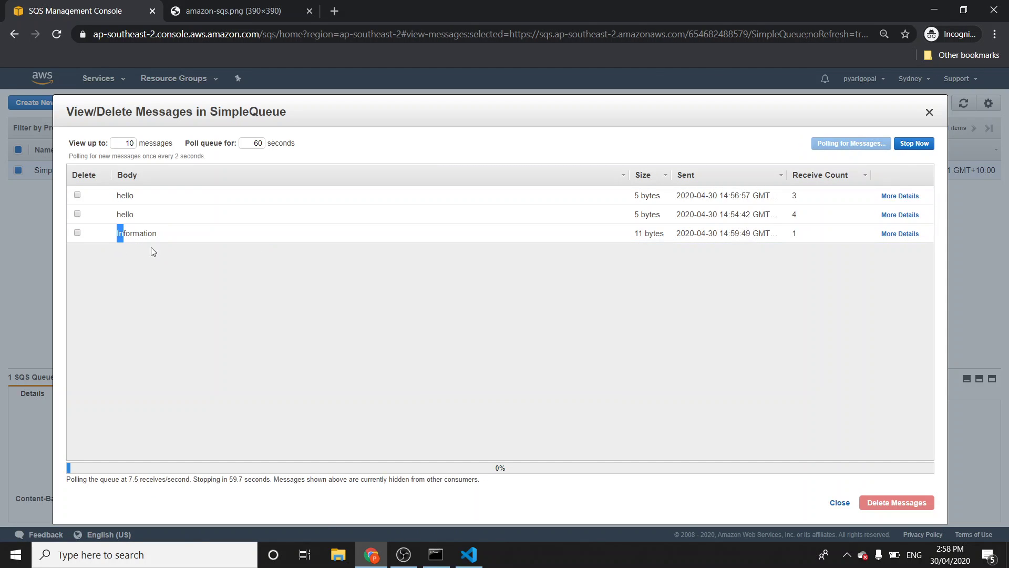
Close the message viewer, then refresh the queue list and highlight SimpleQueue's Messages Available count
click(839, 503)
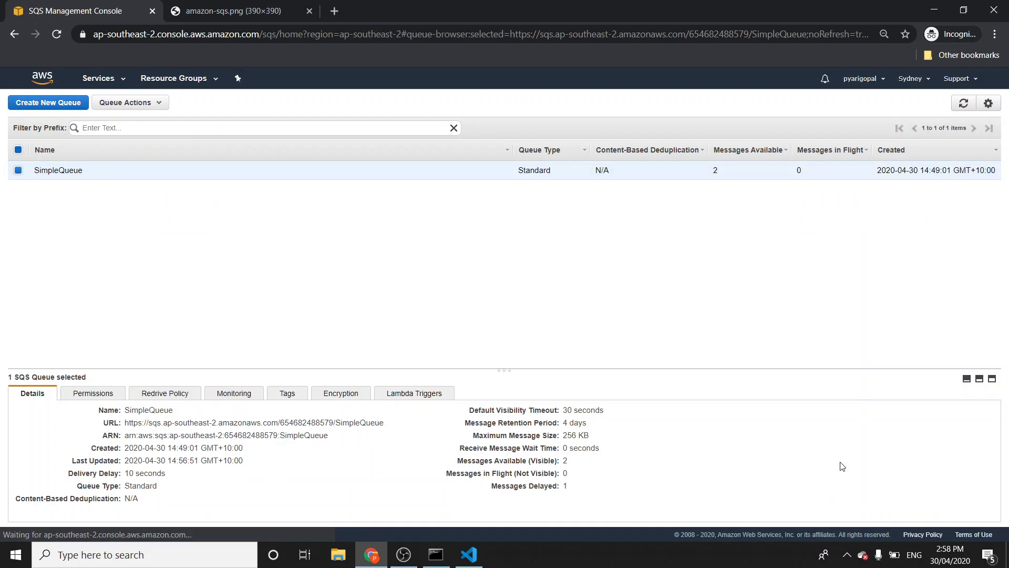
click(963, 103)
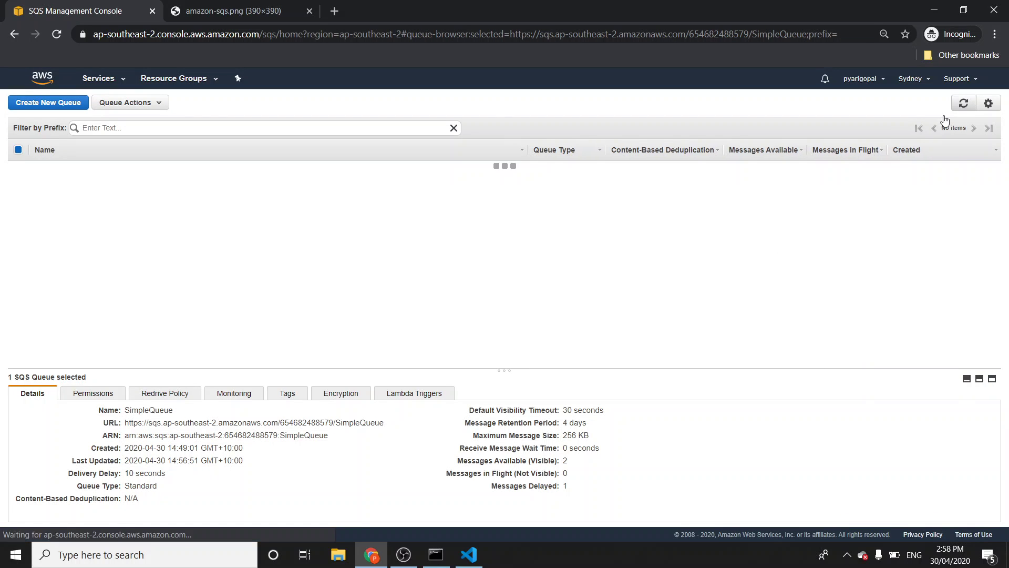
double_click(710, 169)
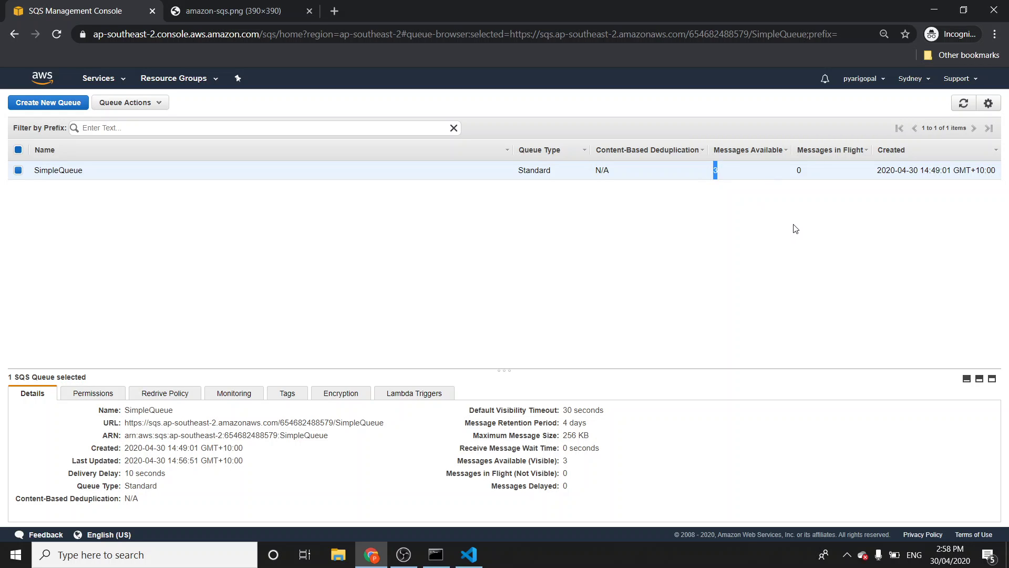
Switch to the Command Prompt and try to open the help with "aws sqs purge-message help"
key(alt+Tab)
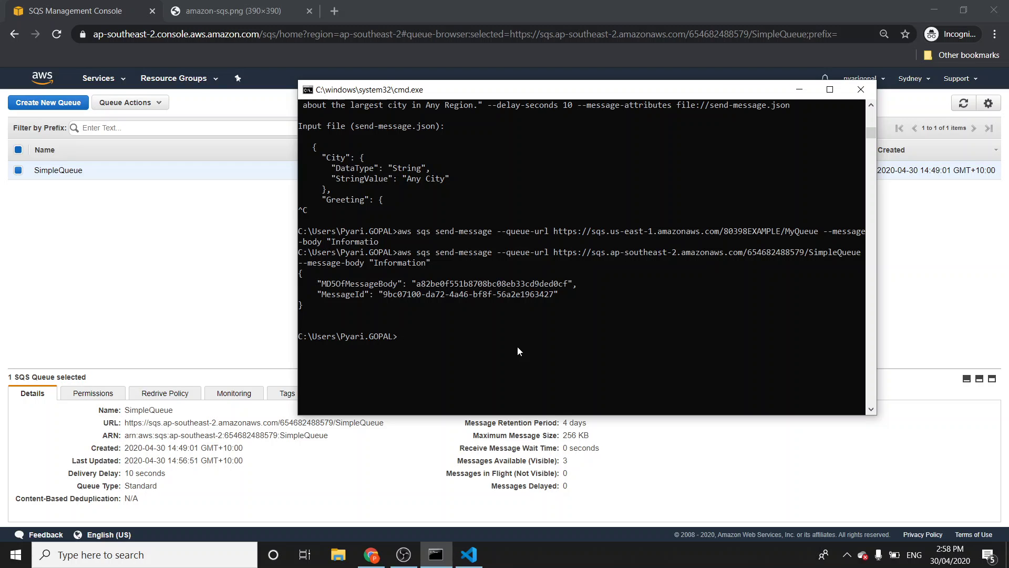
text(aws sqs purge-message help)
key(Return)
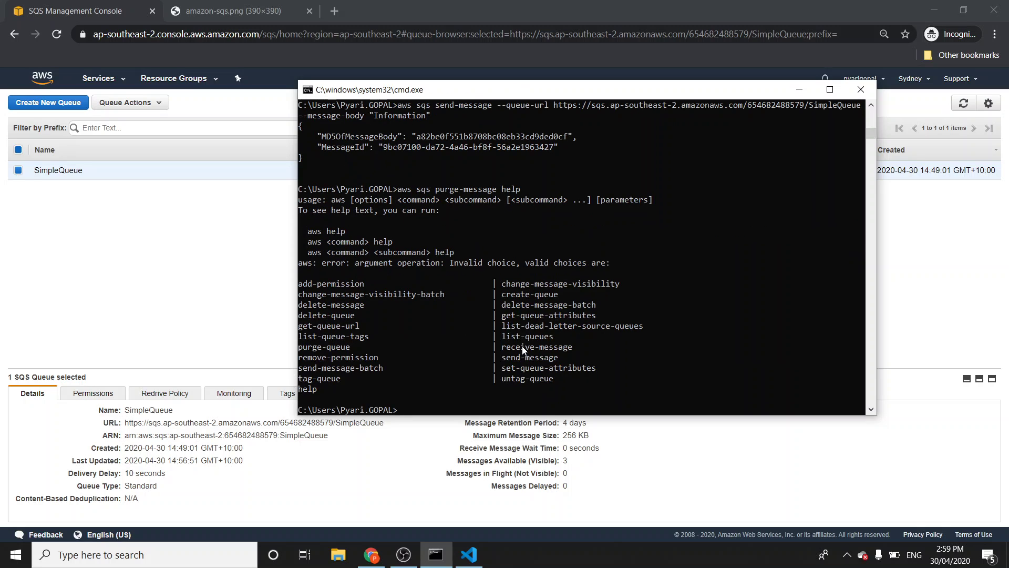
Copy the purge-queue command name from the list of valid choices and run "aws sqs purge-queue help"
drag(359, 352, 303, 352)
key(ctrl+c)
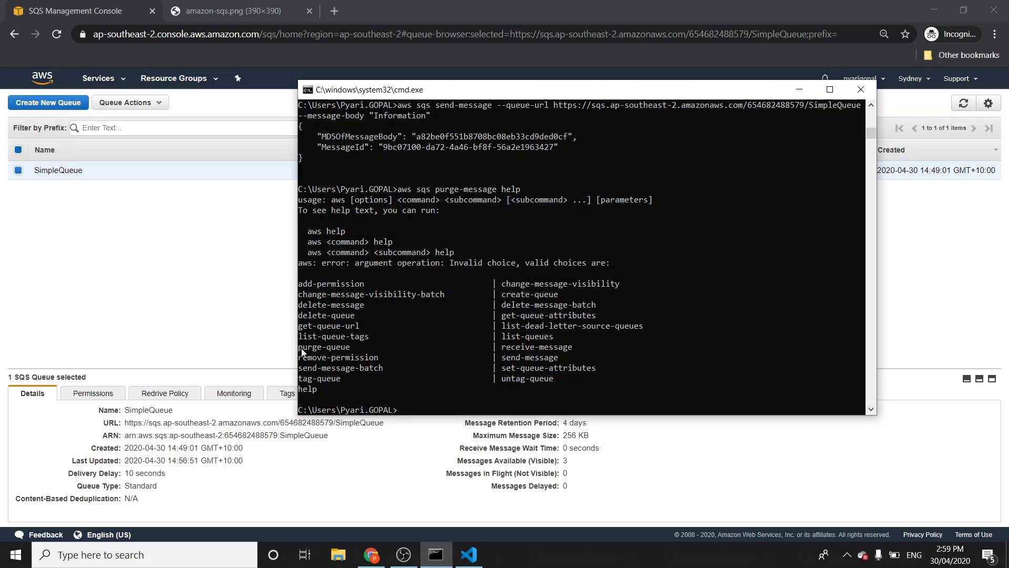
text(ws sqs)
right_click(437, 354)
text(help)
key(Return)
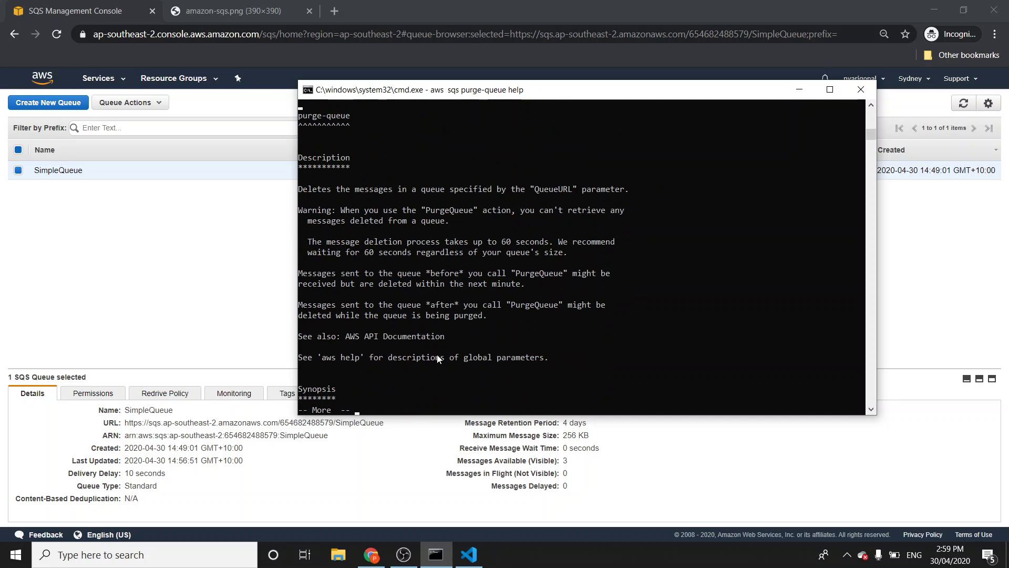
Read through the purge-queue help from the description to the Synopsis and the queue-url option
key(Return)
key(Return)
key(Return)
key(Return)
key(Return)
key(Return)
key(Return)
key(Return)
key(Return)
key(Return)
key(Return)
key(Return)
key(Return)
key(Return)
key(Return)
key(Return)
key(Return)
key(Return)
key(Return)
key(Return)
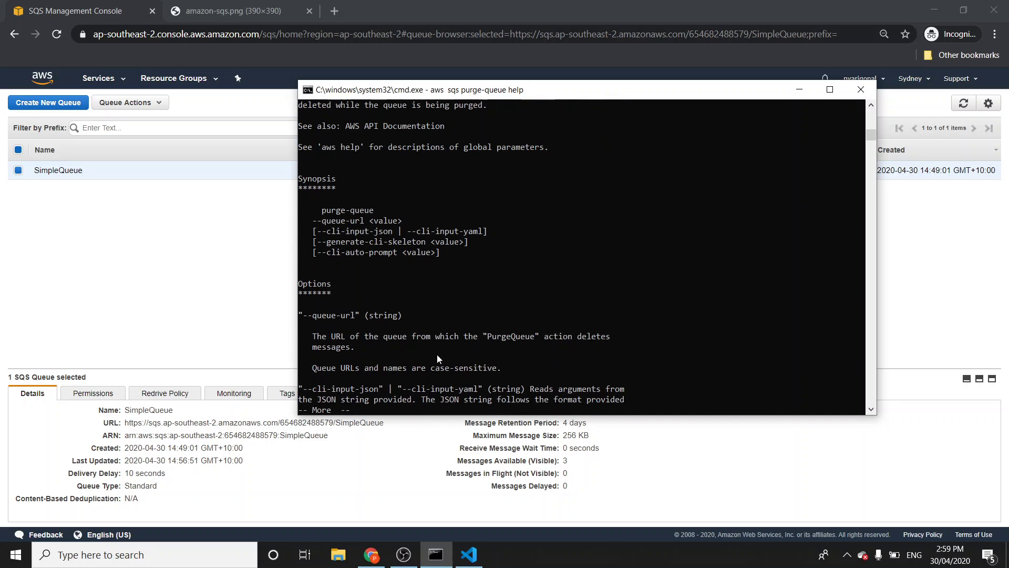
Advance through the remaining purge-queue options to the example command in the Examples section
key(Return)
key(Return)
key(Return)
key(Return)
key(Return)
key(Return)
key(Return)
key(Return)
key(Return)
key(Return)
key(Return)
key(Return)
key(Return)
key(Return)
key(Return)
key(Return)
key(Return)
key(Return)
key(Return)
key(Return)
key(Return)
key(Return)
key(Return)
key(Return)
key(Return)
key(Return)
key(Return)
key(Return)
key(Return)
key(Return)
key(Return)
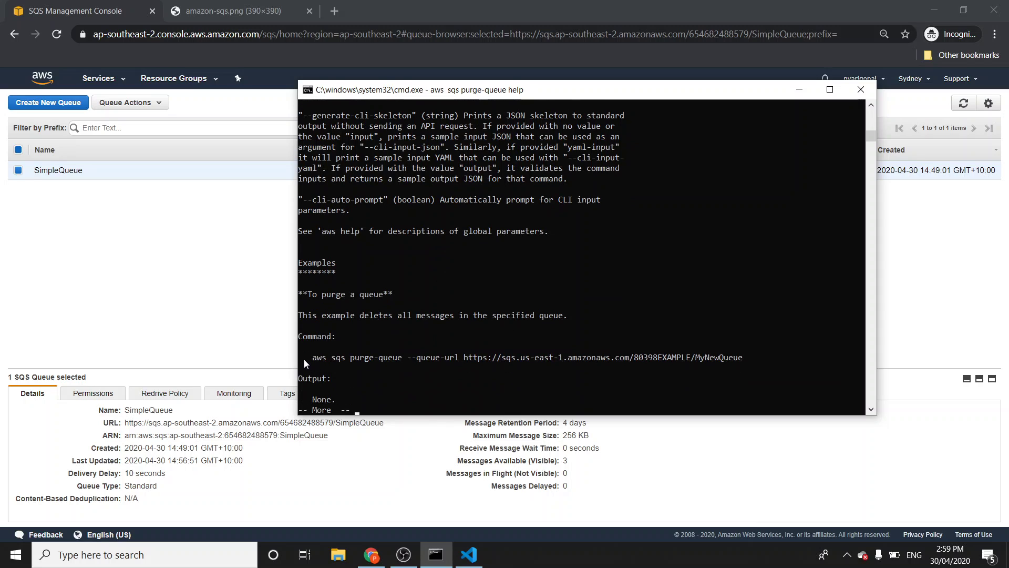
Copy the example purge-queue command, exit the help, and paste it in Visual Studio Code below the send-message command
drag(304, 358, 742, 360)
right_click(739, 357)
key(ctrl+c)
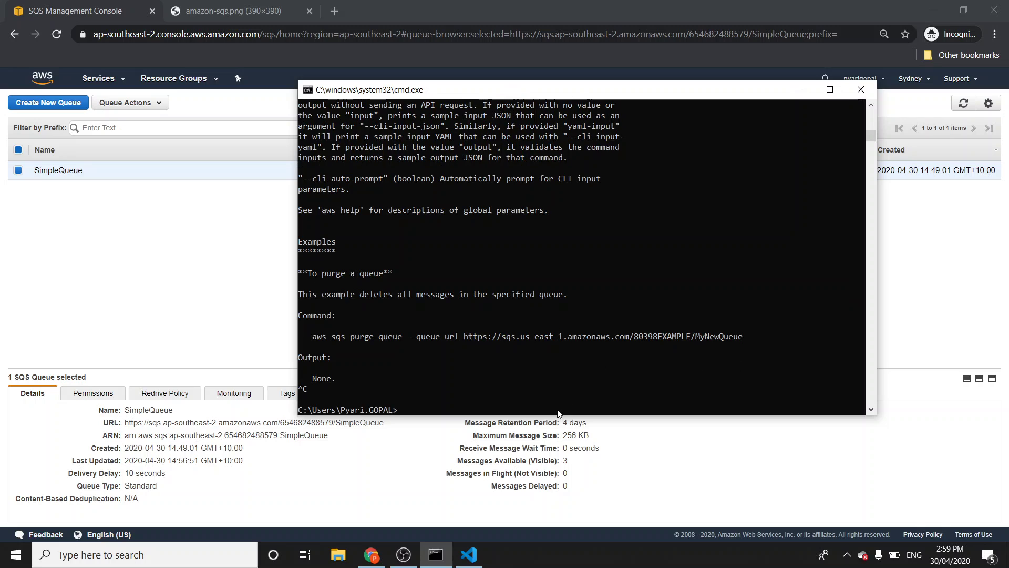
key(alt+Tab)
key(End)
key(Return)
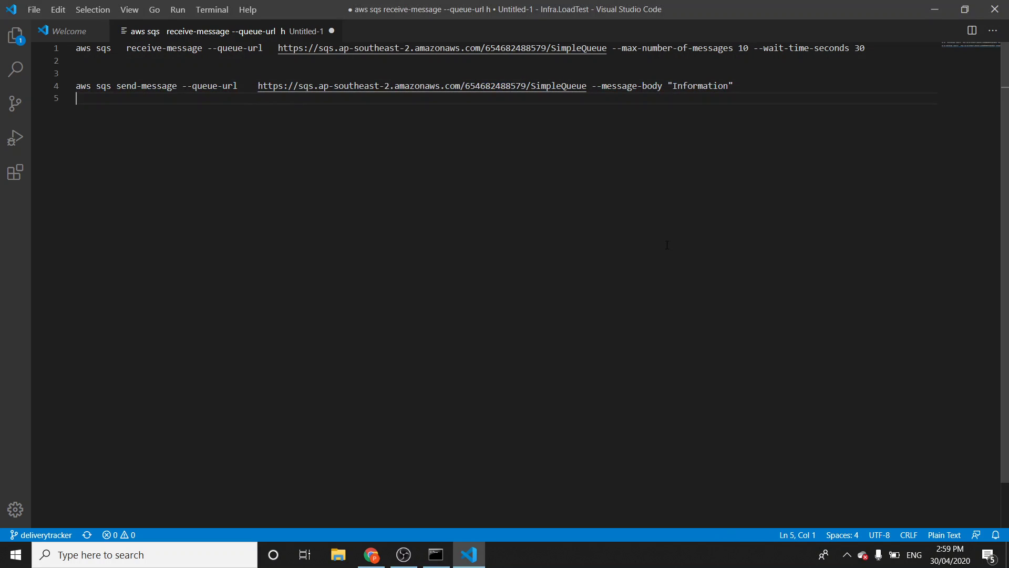
key(ctrl+v)
Replace the example queue URL in the purge-queue command on line 6 with the SimpleQueue URL from the send-message command
drag(257, 86, 592, 86)
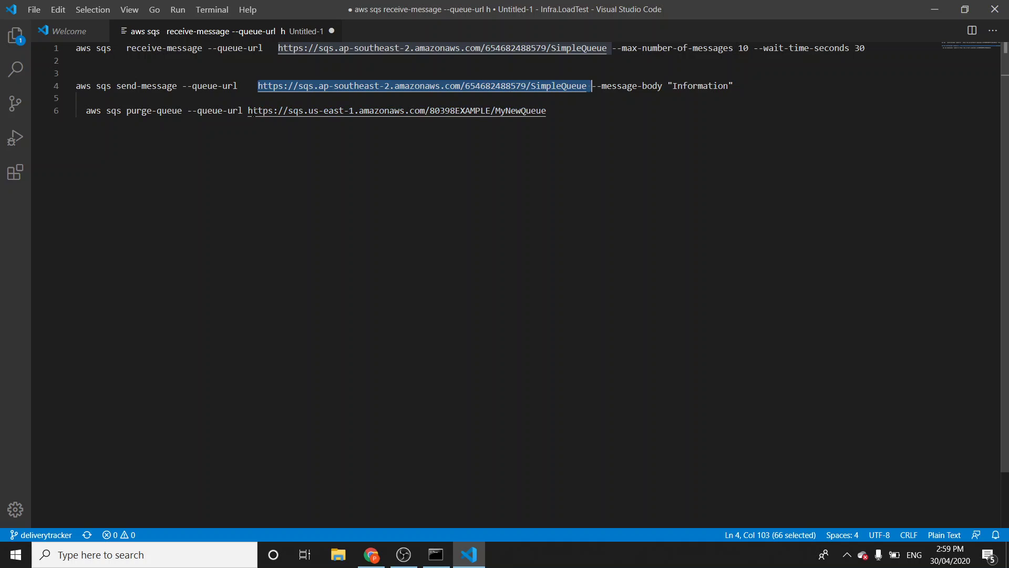
key(ctrl+c)
drag(247, 111, 547, 110)
key(ctrl+v)
Copy the edited purge-queue command and paste it at the Command Prompt without running it
key(shift+Home)
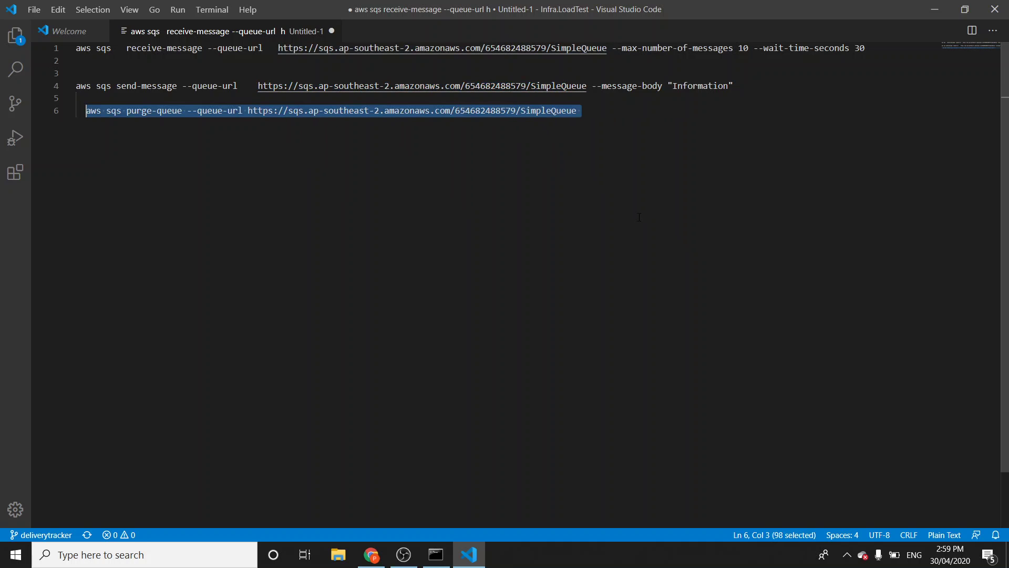
key(ctrl+c)
key(alt+Tab)
right_click(574, 266)
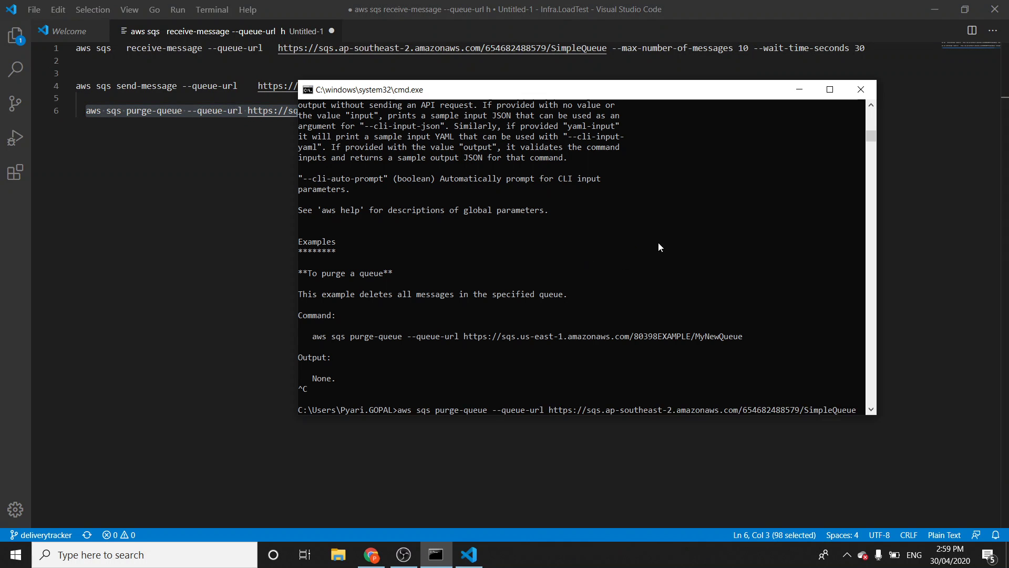
Switch to the SQS console and refresh the queue list to check SimpleQueue's message counts before purging
click(946, 11)
click(966, 122)
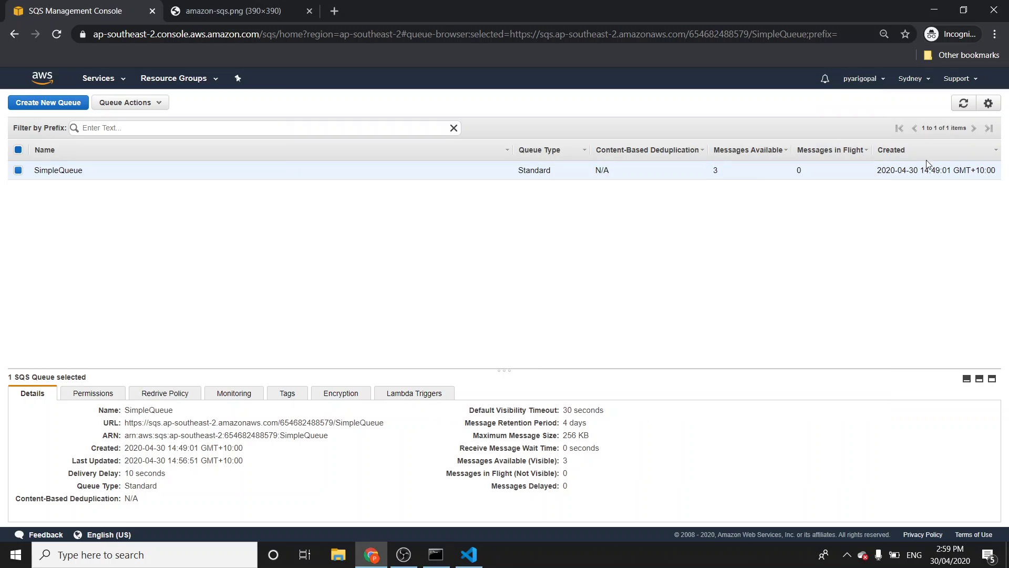
click(964, 104)
Run the pasted purge-queue command in the Command Prompt, then refresh the SQS console and highlight SimpleQueue's message counts
key(alt+Tab)
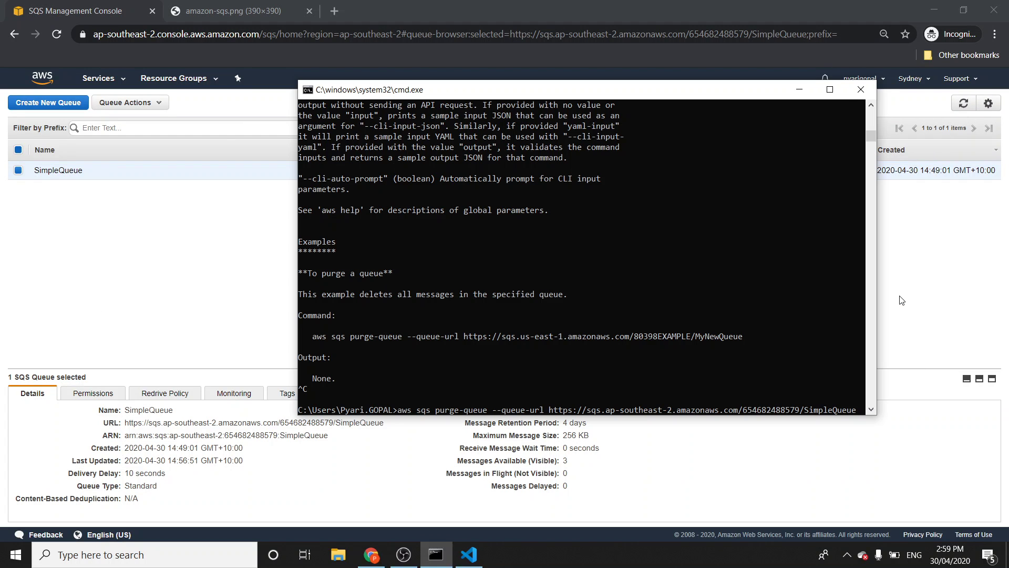
key(Return)
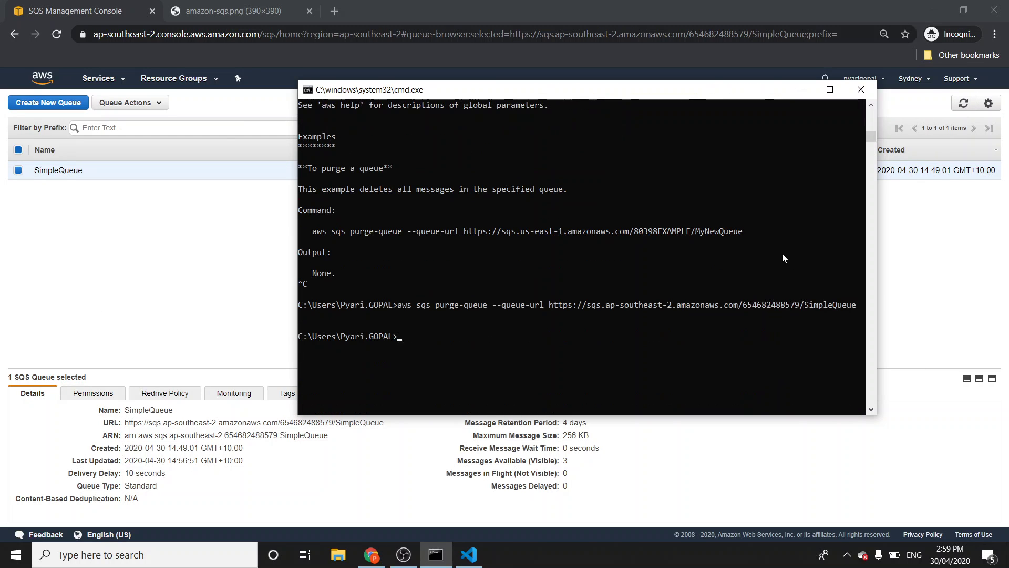
click(882, 127)
click(963, 104)
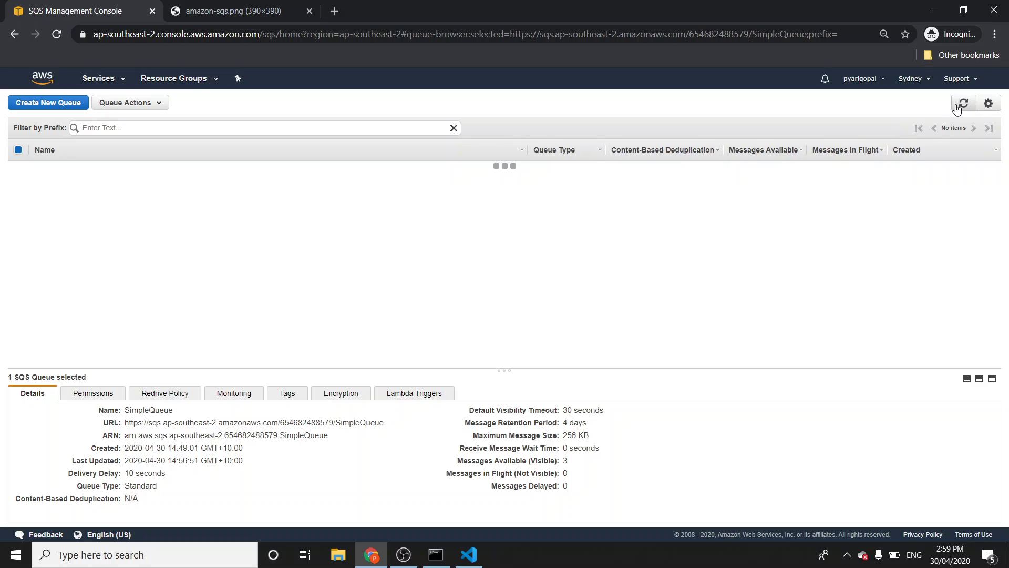
drag(716, 183, 815, 266)
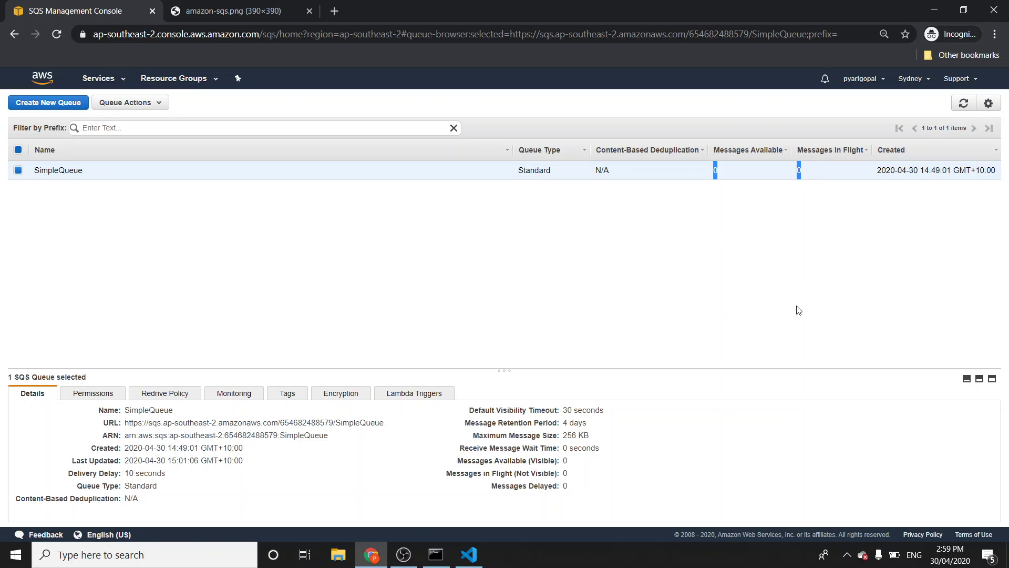
click(406, 563)
click(407, 561)
click(436, 555)
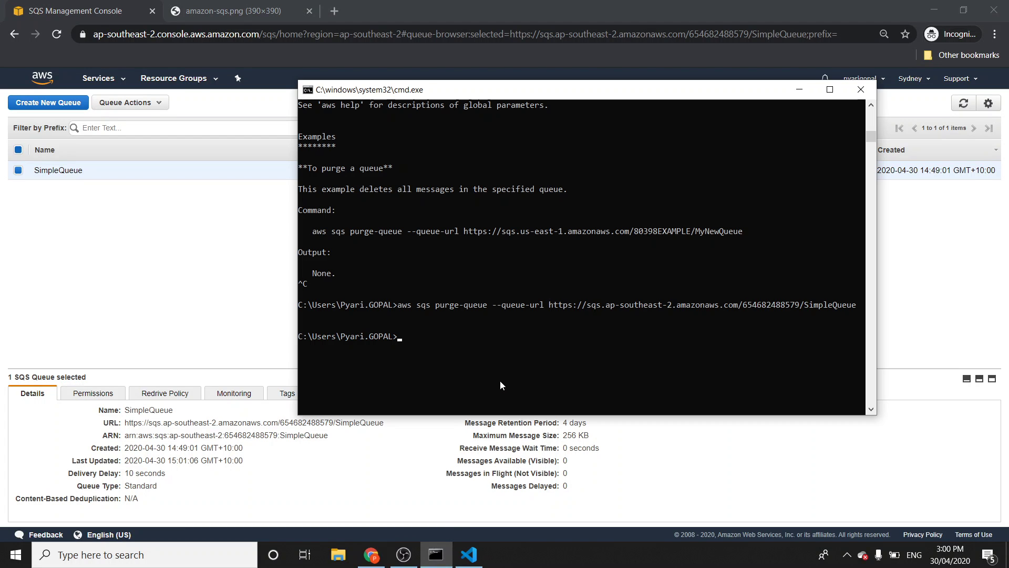
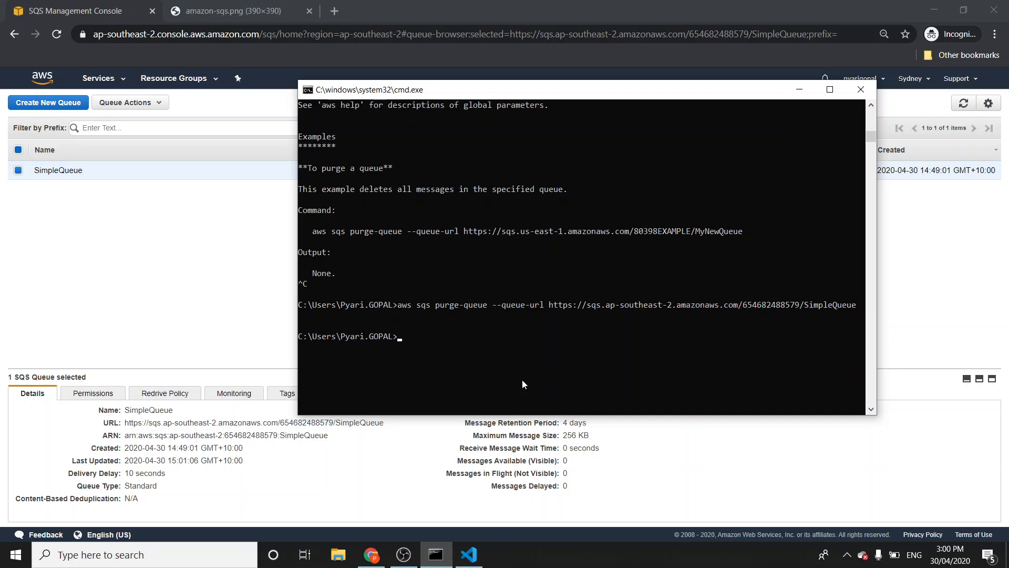
Return to the SQS console, open SimpleQueue's configuration and highlight the Dead Letter Queue Settings heading
key(alt+Tab)
right_click(221, 174)
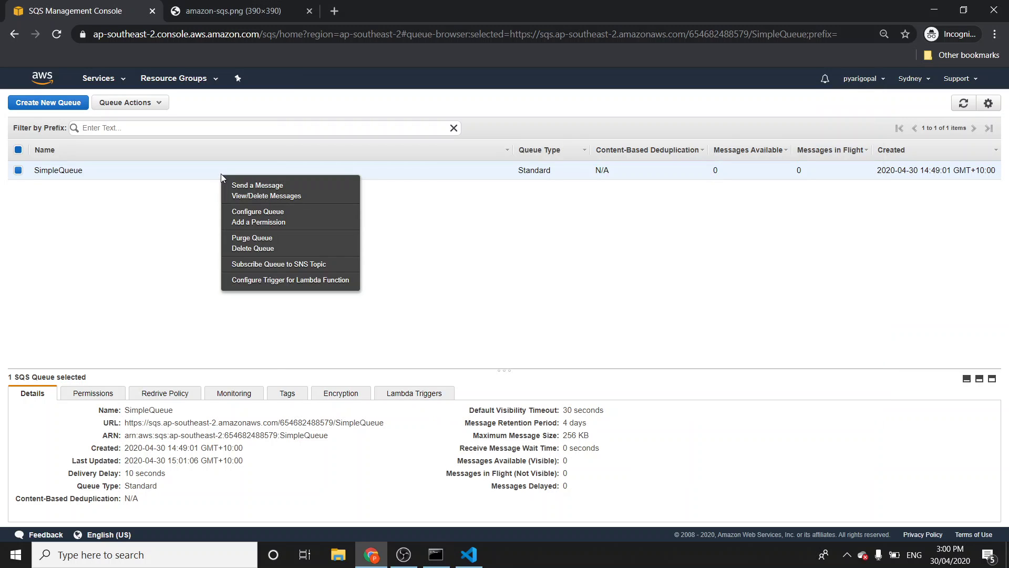
click(277, 213)
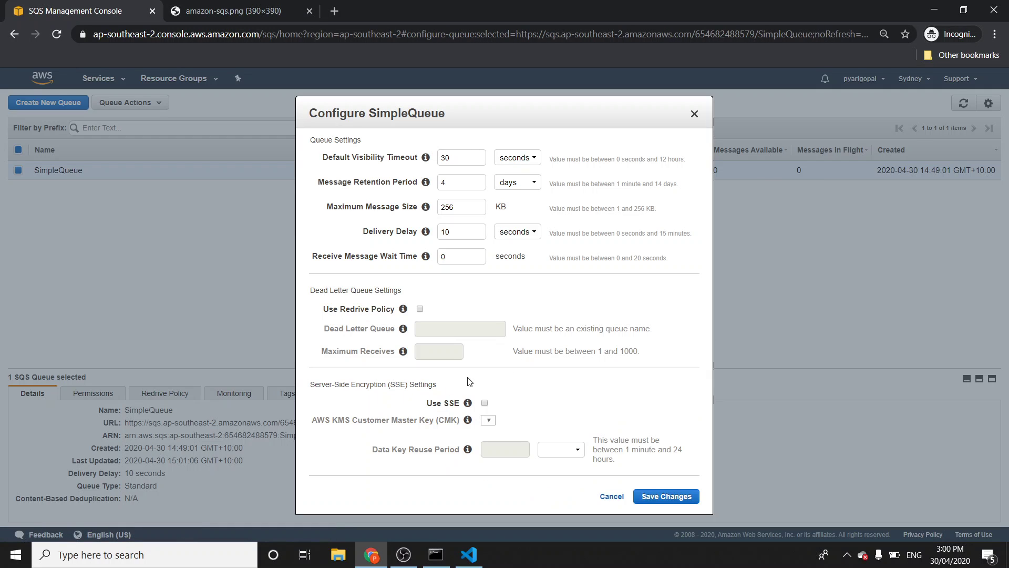
drag(309, 291, 436, 305)
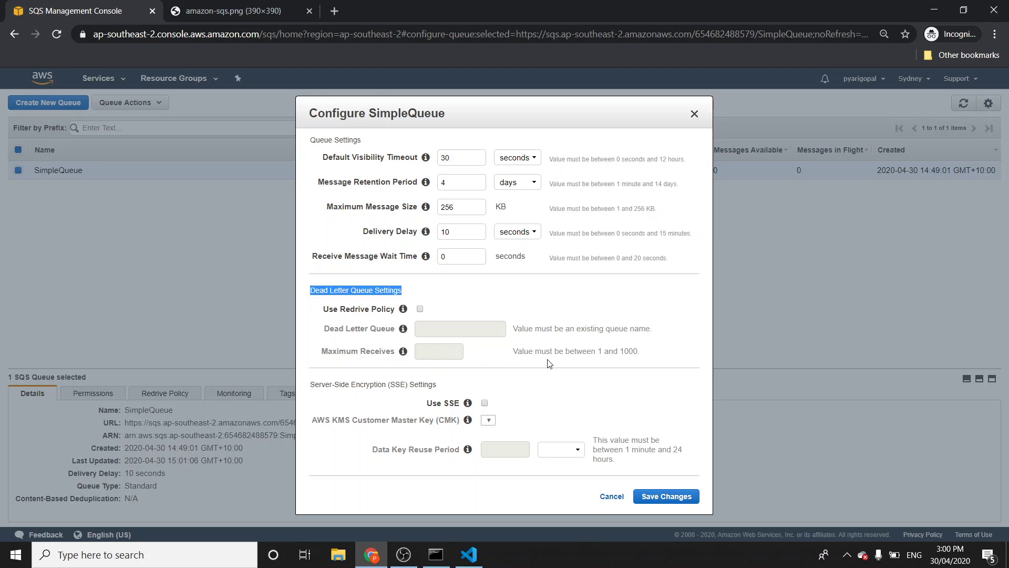
Read the descriptions of Maximum Receives and Dead Letter Queue, then close SimpleQueue's configuration without saving
mouse_move(404, 352)
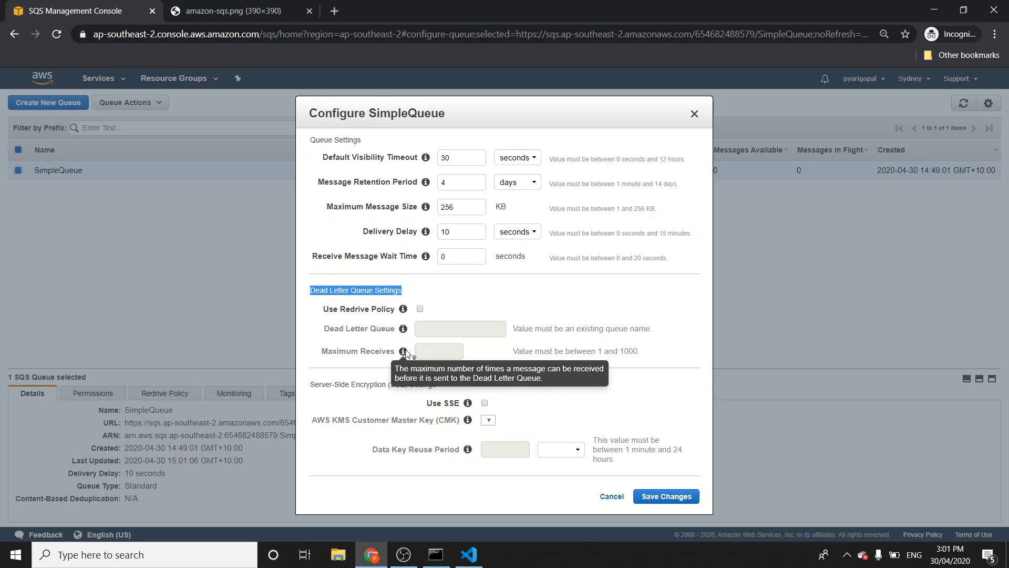
click(436, 332)
mouse_move(402, 330)
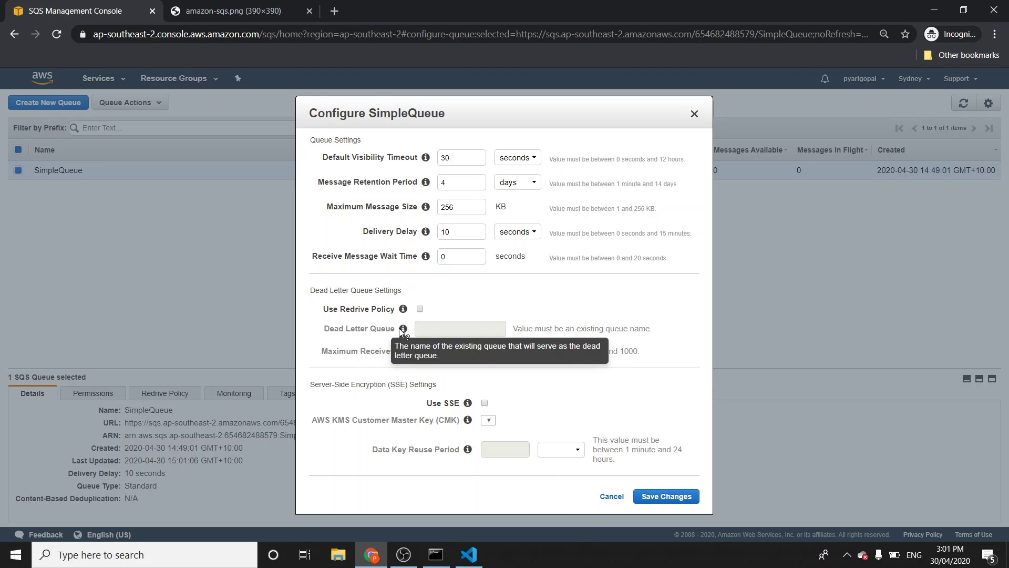
click(609, 497)
Start a new standard queue named DLQ and open its detailed configuration
right_click(118, 198)
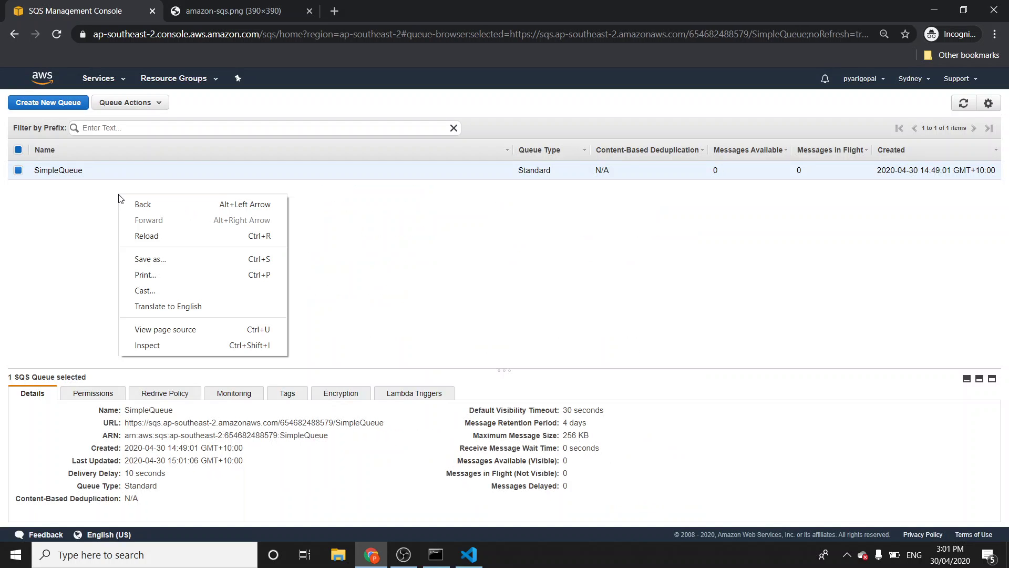
click(57, 104)
click(275, 179)
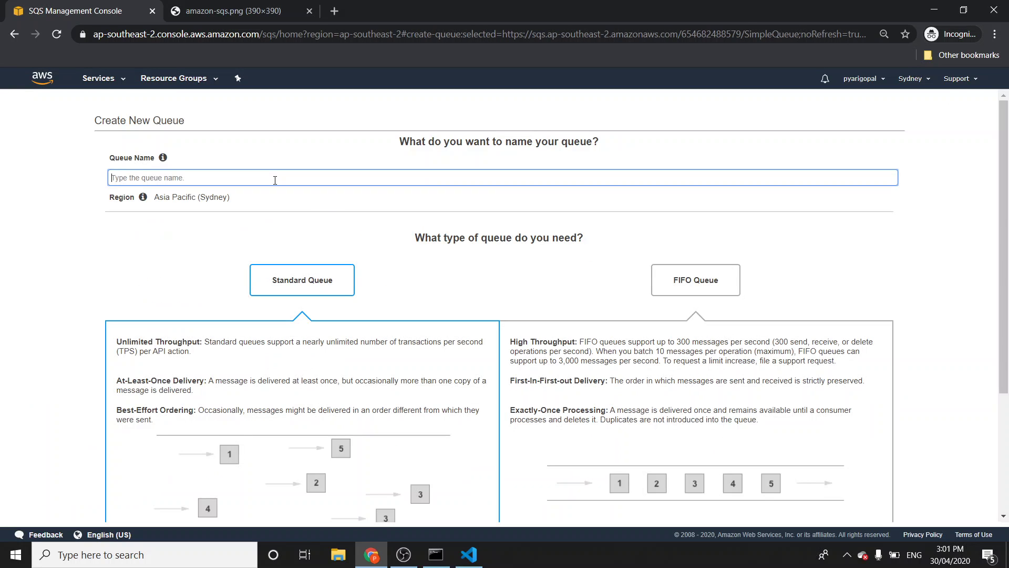
text(DLQ)
key(ctrl+a)
scroll(476, 291, down, 3)
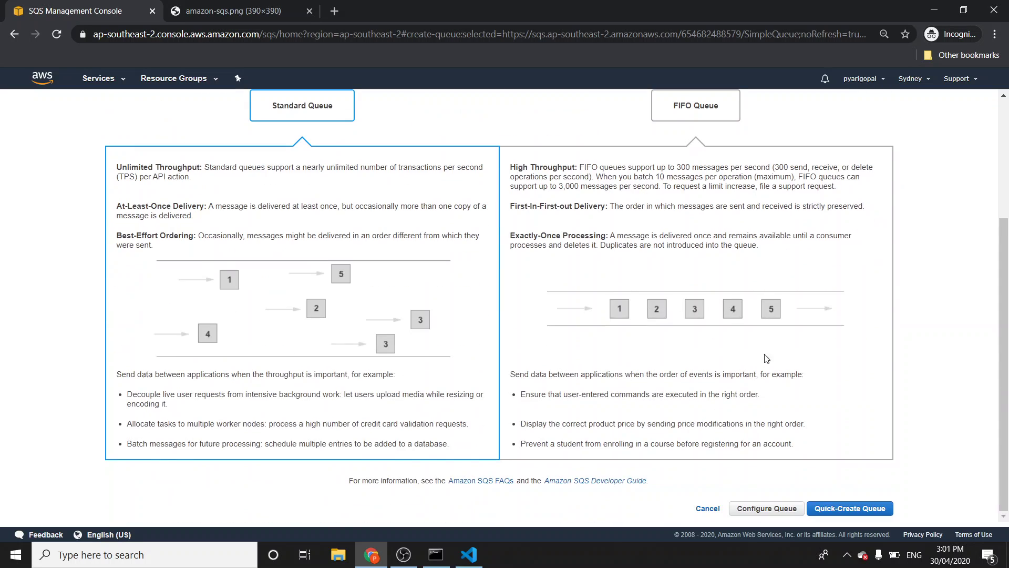
click(772, 508)
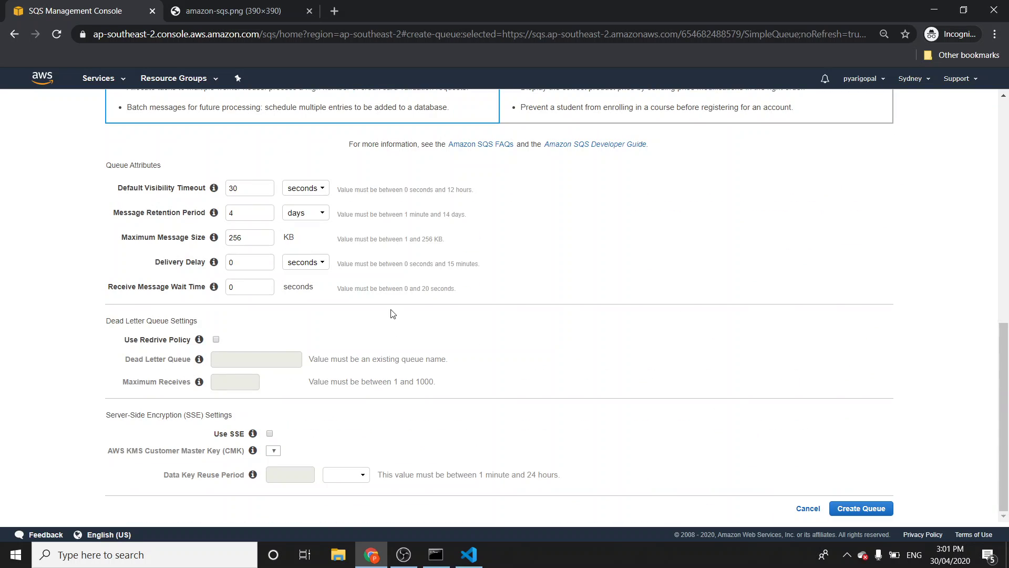
Set the new queue's message retention period to 14 days, highlight the maximum message size and create the queue
click(245, 212)
double_click(246, 214)
text(14)
key(Tab)
drag(127, 237, 209, 239)
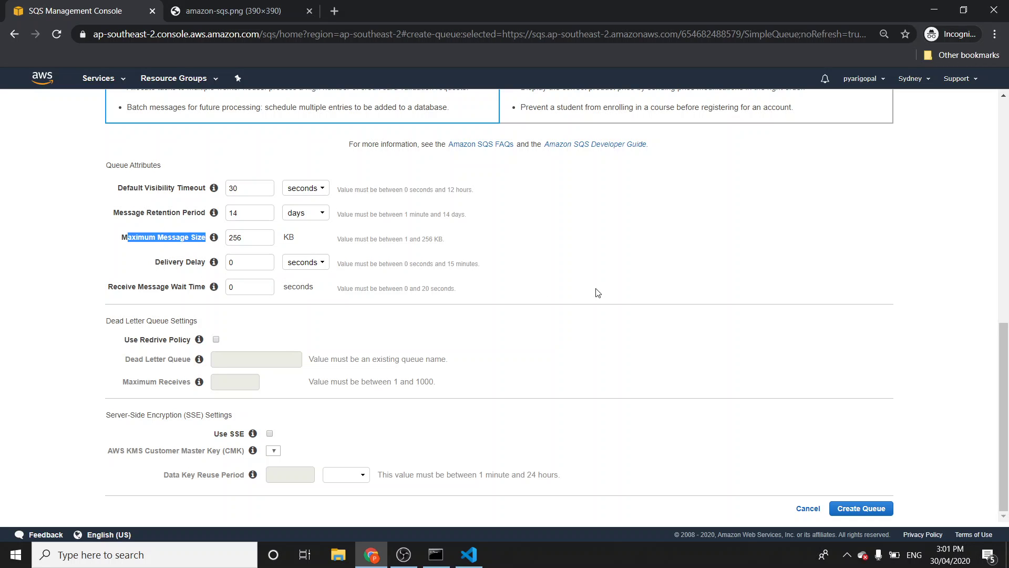
click(184, 239)
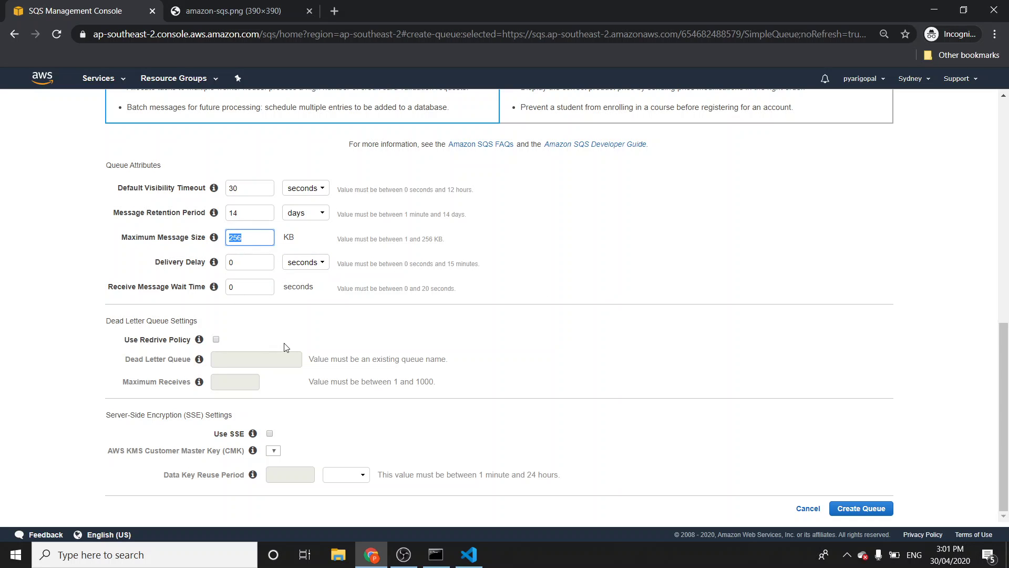
click(861, 507)
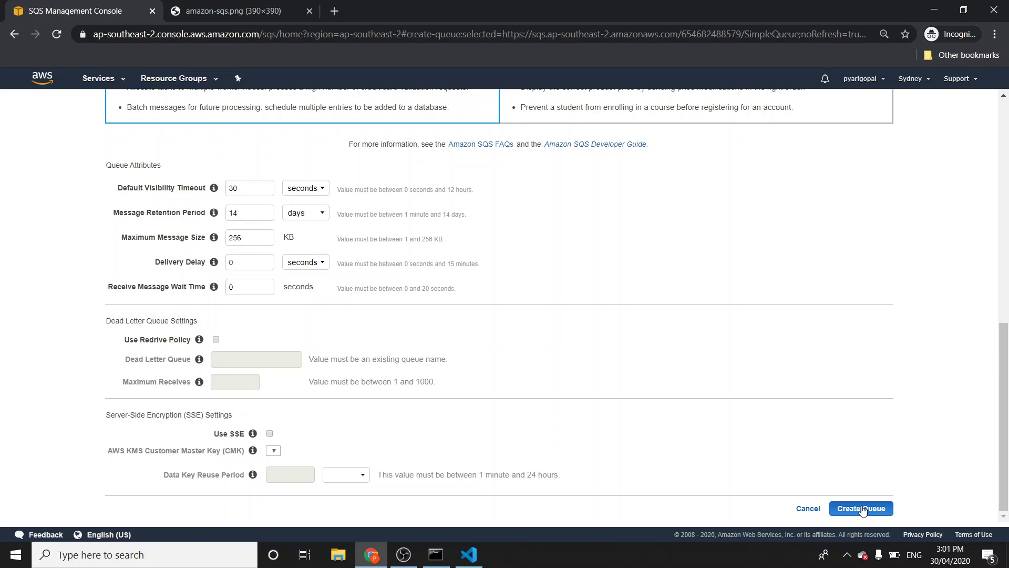
Open SimpleQueue's configuration and enable its redrive policy
click(142, 195)
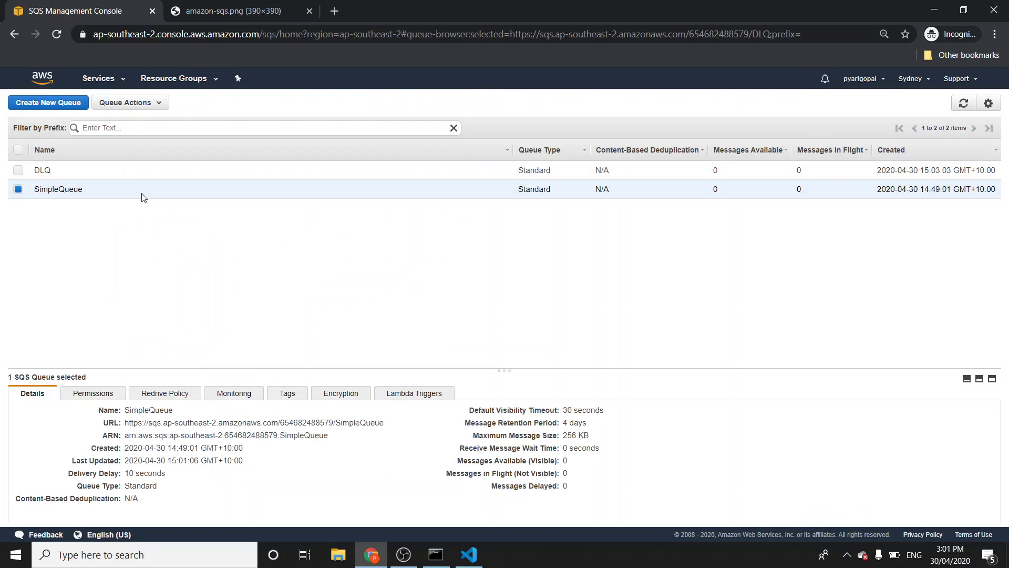
right_click(142, 195)
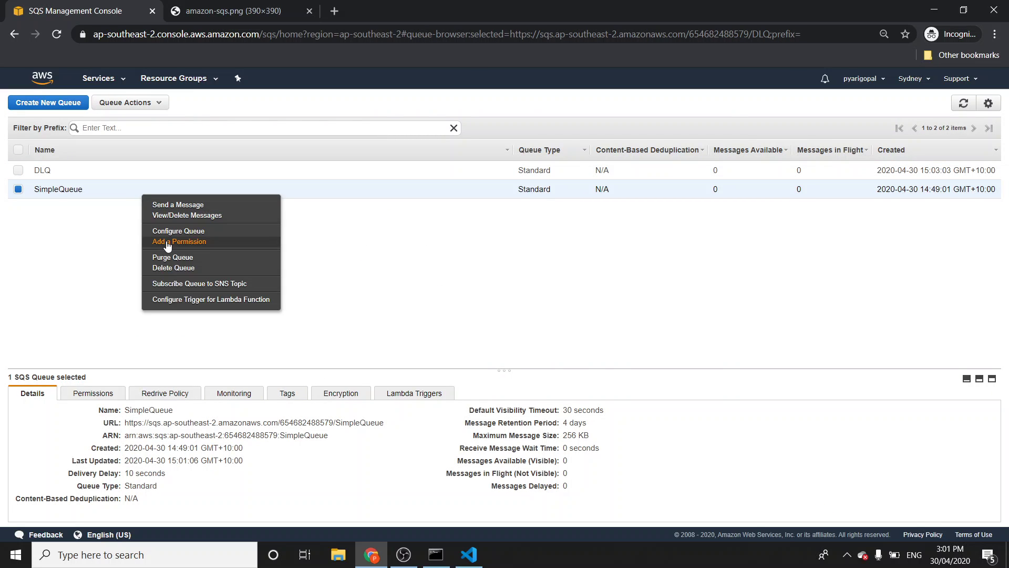
click(179, 231)
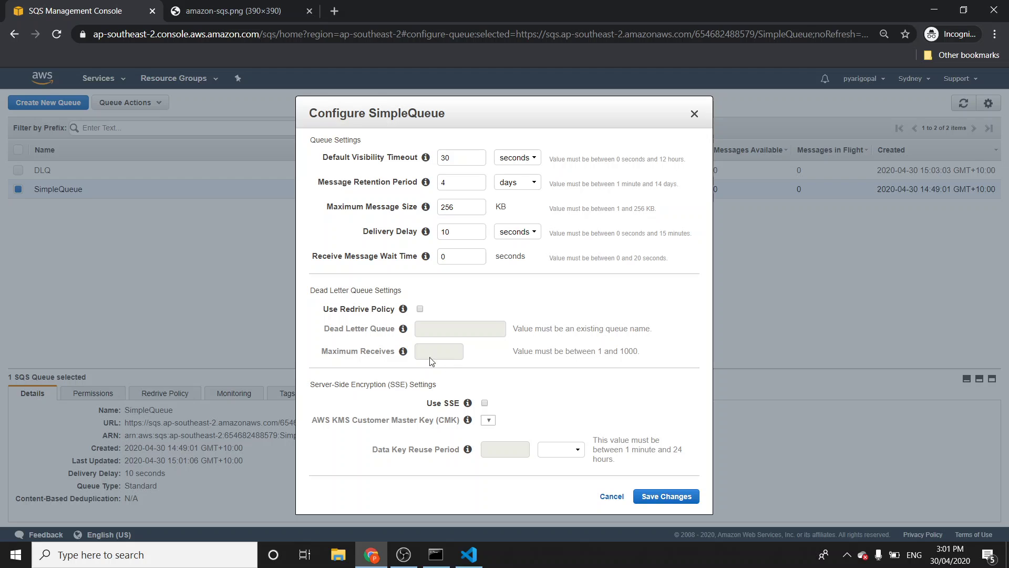
click(420, 309)
click(451, 329)
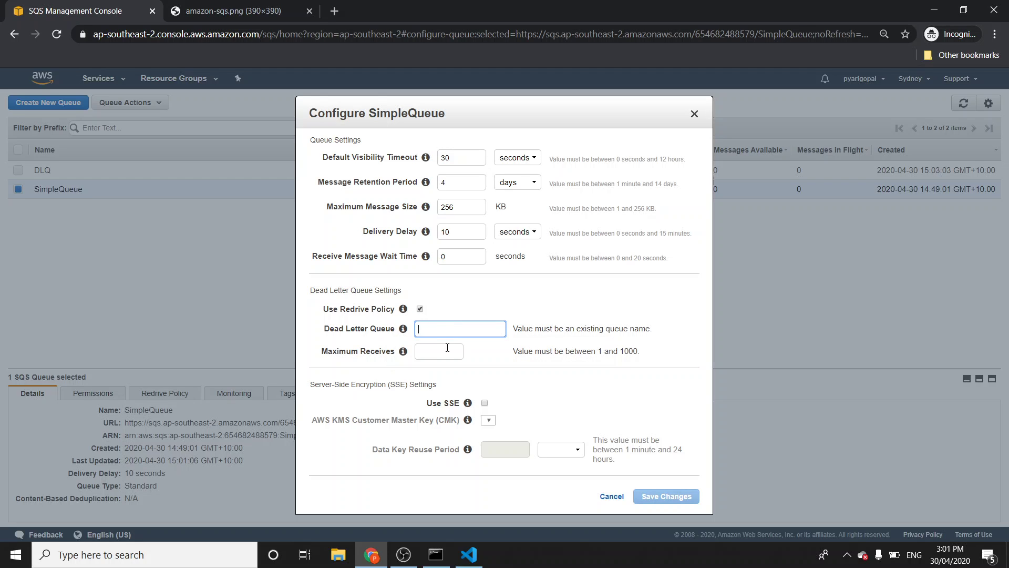
Try to save SimpleQueue's redrive policy with DLQ as the dead letter queue and 2 maximum receives
text(DLQ)
key(BackSpace)
key(BackSpace)
key(BackSpace)
text(DLQ)
key(BackSpace)
key(BackSpace)
key(BackSpace)
text(DLQ)
click(434, 358)
text(2)
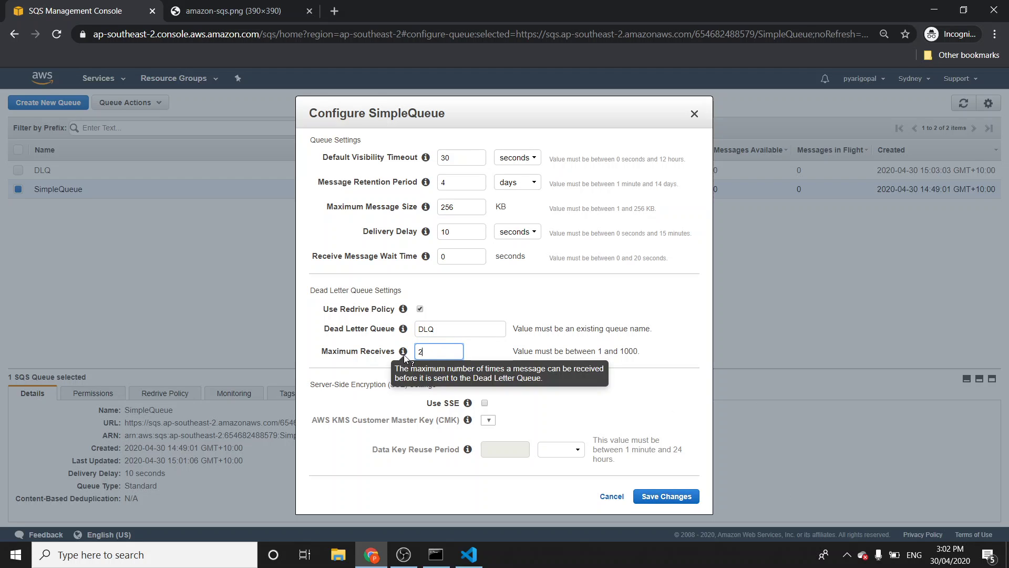
click(454, 327)
click(668, 496)
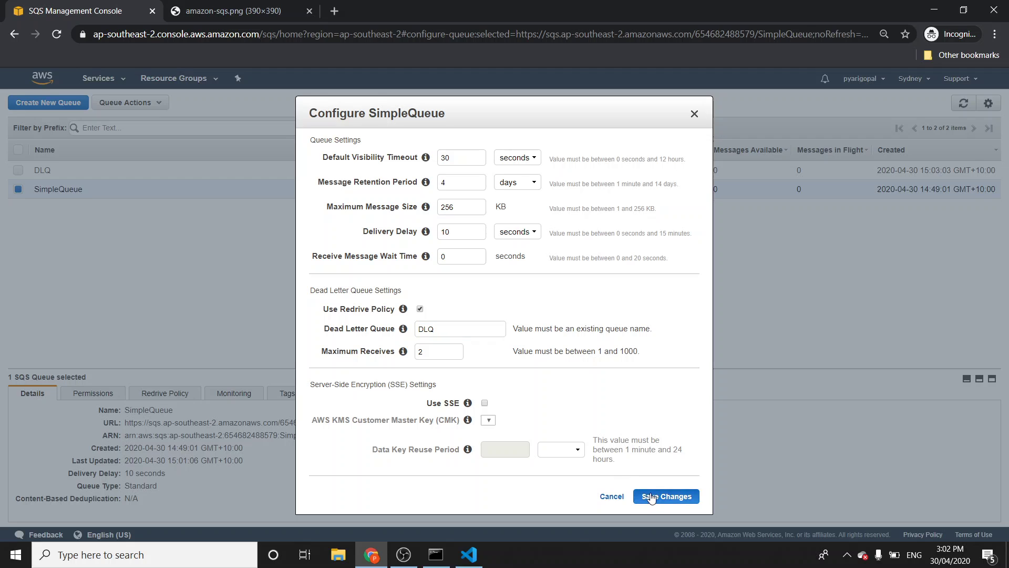
Re-enter DLQ as SimpleQueue's dead letter queue and try to submit the configuration again
double_click(429, 327)
key(BackSpace)
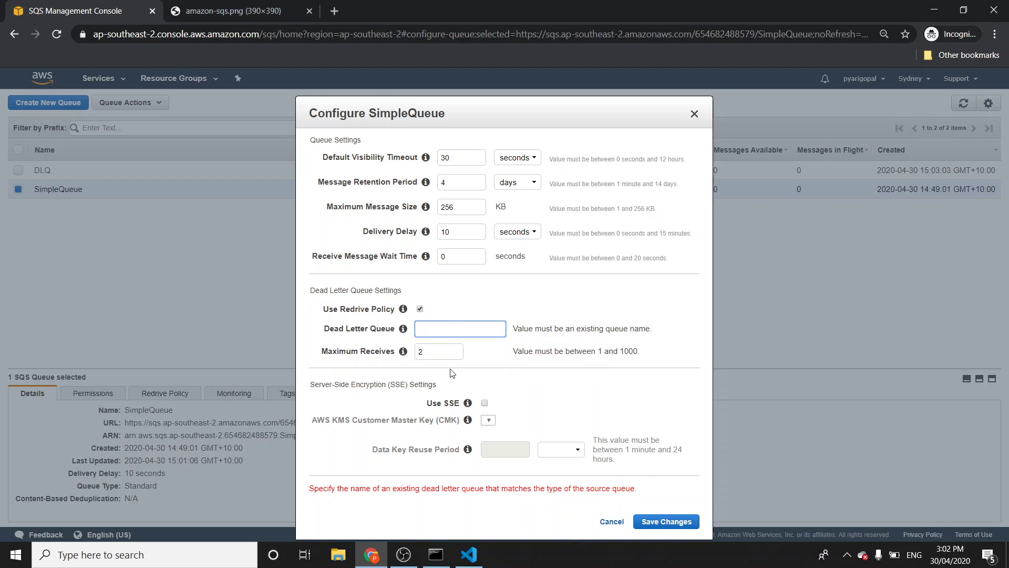
text(DL)
key(BackSpace)
key(BackSpace)
text(DLQ)
key(Return)
Check the DLQ queue's name in its details, then reopen SimpleQueue's configuration and enable the redrive policy
click(152, 173)
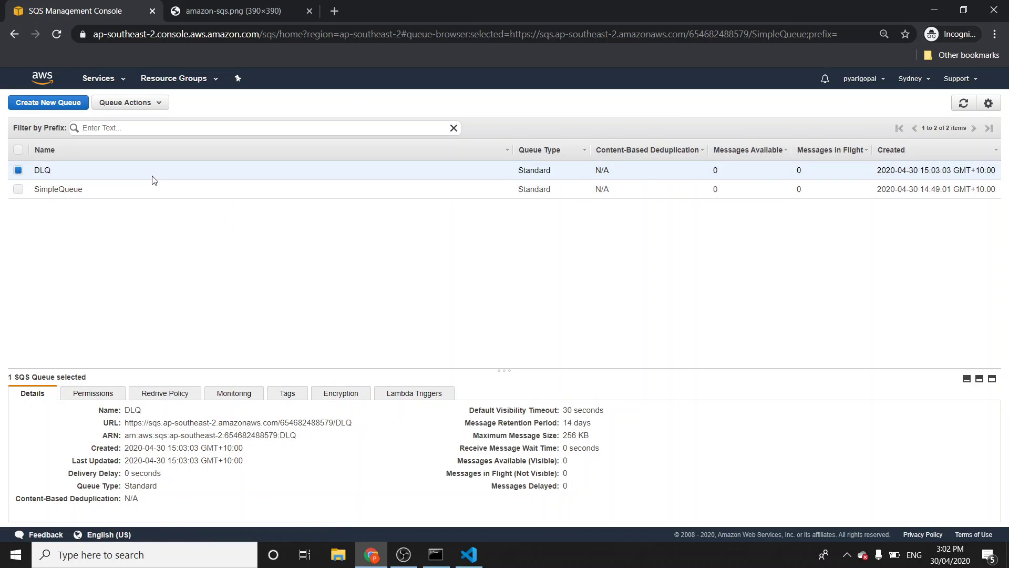
double_click(134, 410)
click(120, 191)
right_click(119, 193)
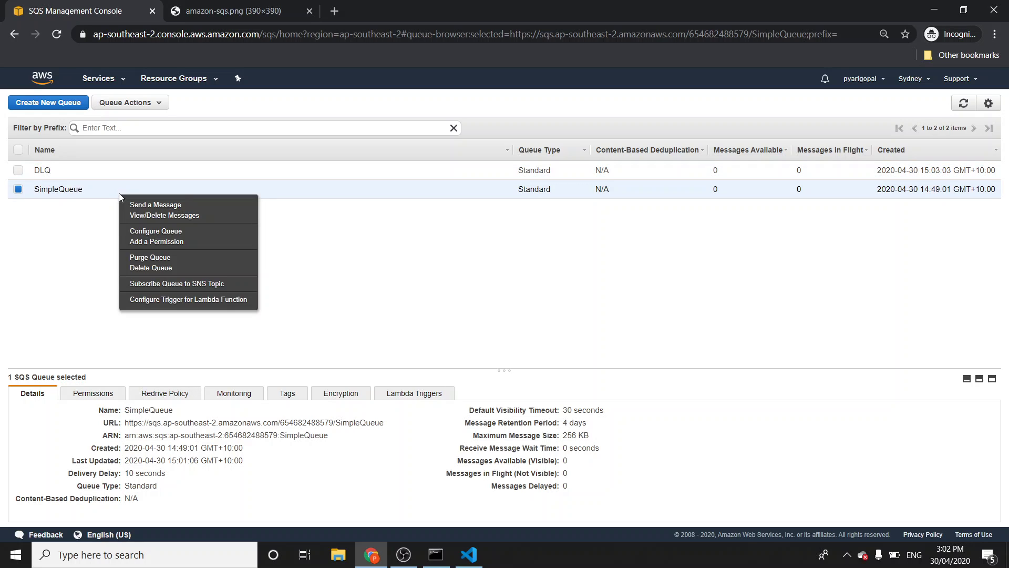
click(176, 232)
click(420, 309)
Pick DLQ as SimpleQueue's dead letter queue, set the maximum receives to 3 and save the changes
click(437, 331)
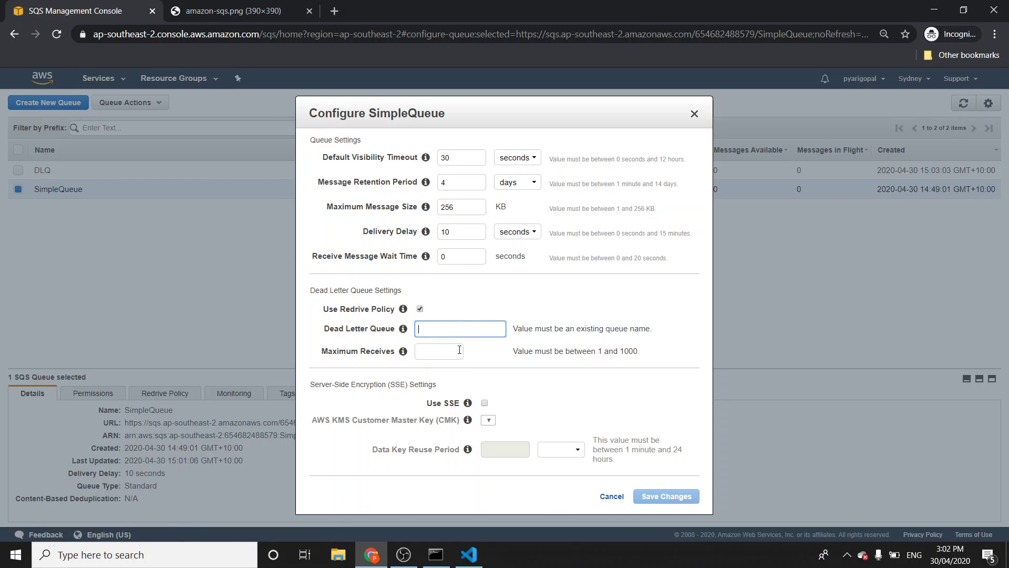
text(DLQ)
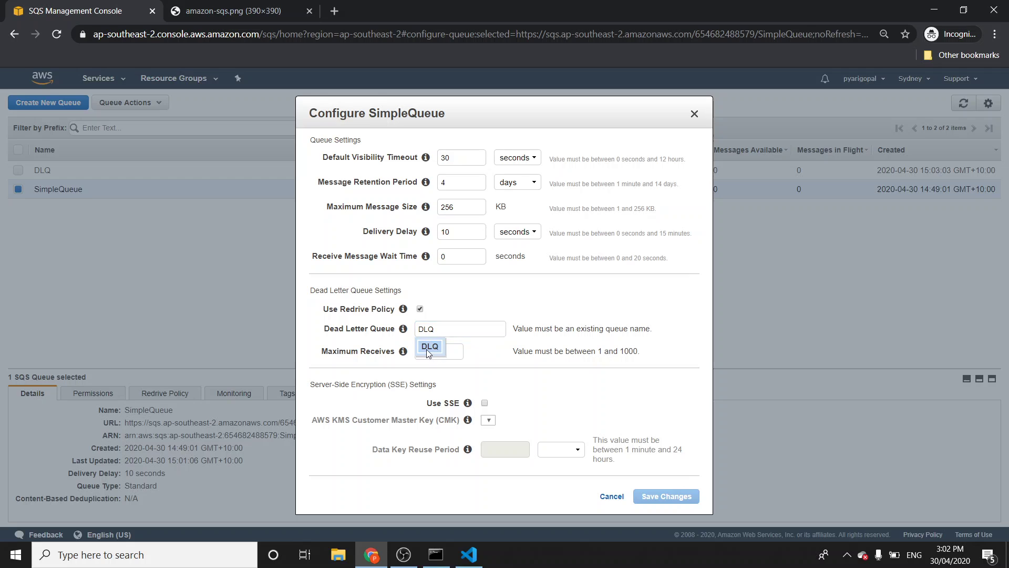
click(434, 351)
text(3)
click(667, 496)
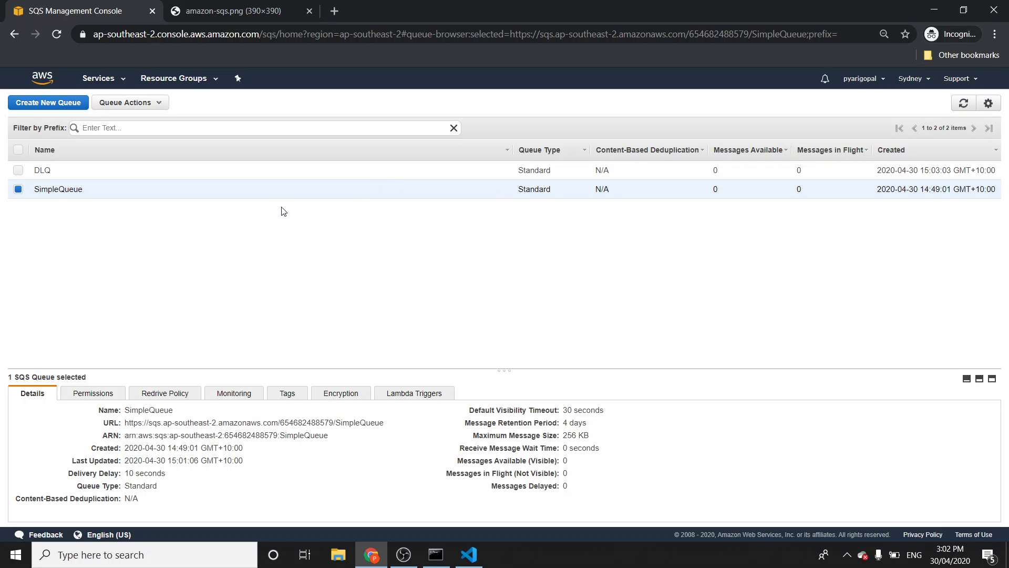
Open a new message to SimpleQueue and enter the body "wrong message which cannot be processed"
click(169, 171)
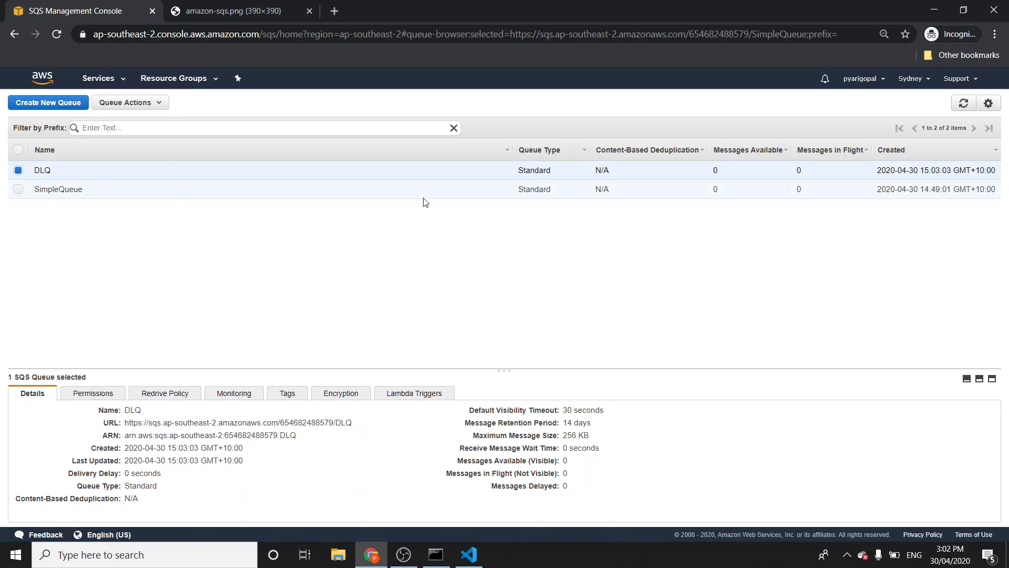
click(507, 194)
right_click(507, 192)
click(526, 204)
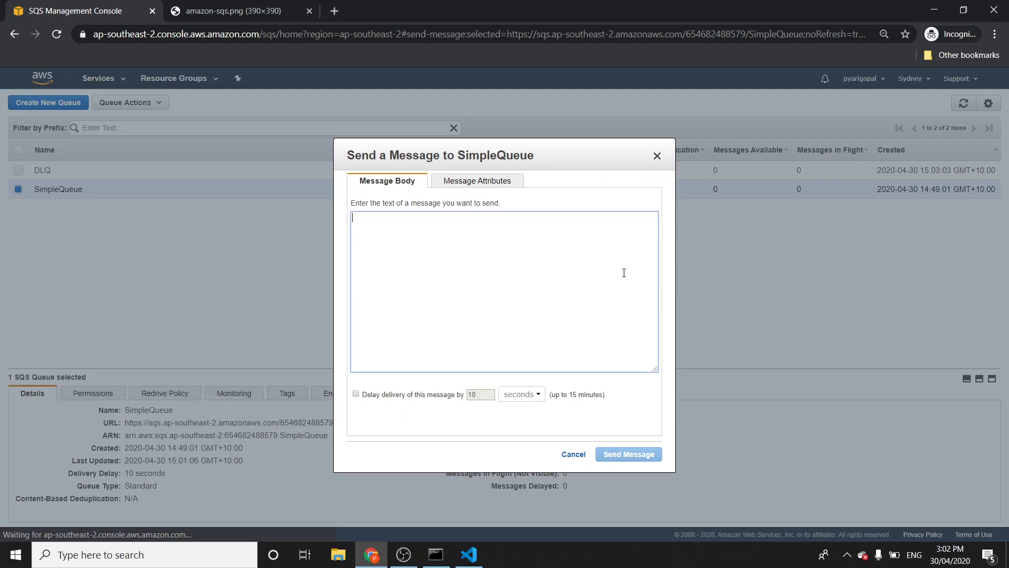
text(wrong)
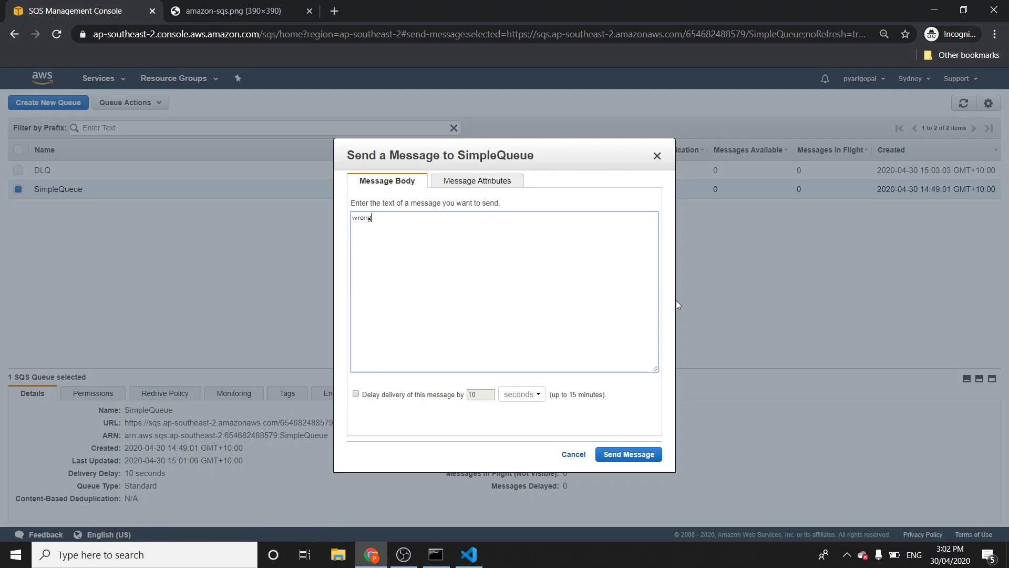
text( message which cannotn)
key(BackSpace)
text(be processed)
key(ctrl+a)
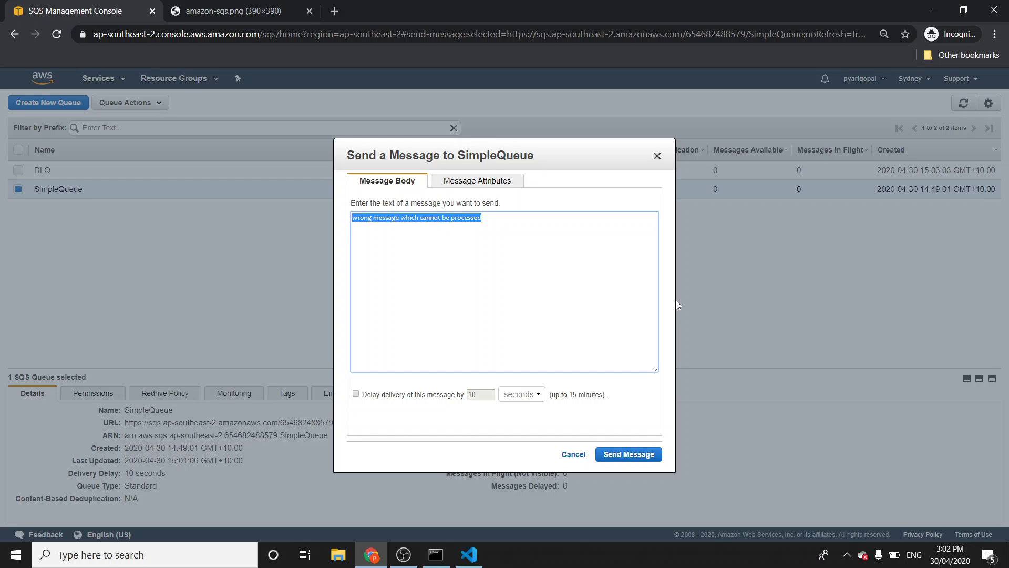
Send the message to SimpleQueue, close the dialog and refresh the queue list
click(646, 455)
click(549, 458)
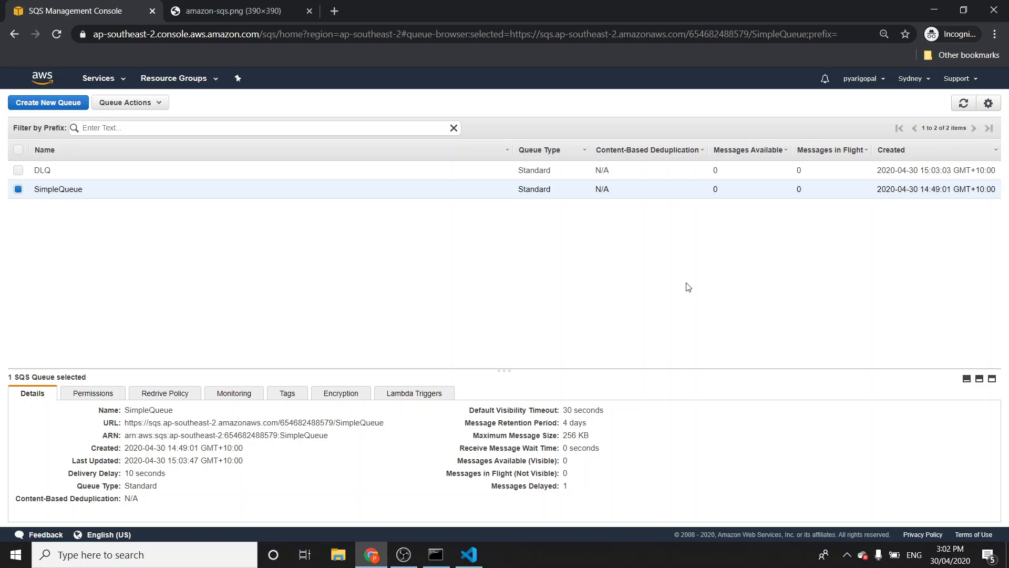
click(954, 108)
click(965, 109)
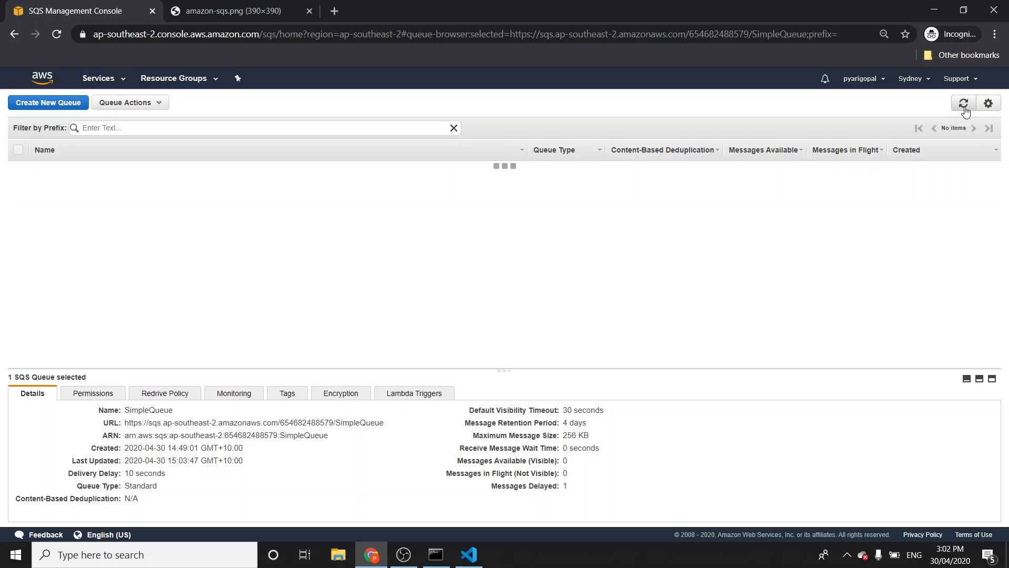
Switch to the Command Prompt and run the earlier receive-message command on SimpleQueue with 10 maximum messages and a 5-second wait time
click(435, 554)
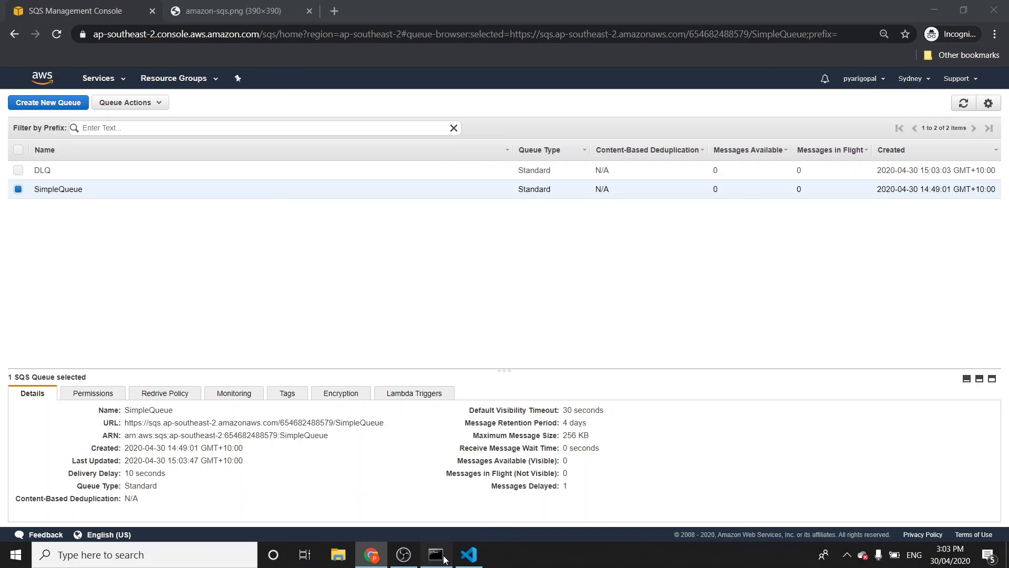
key(Up)
key(Up)
key(Up)
key(Up)
key(Up)
key(Up)
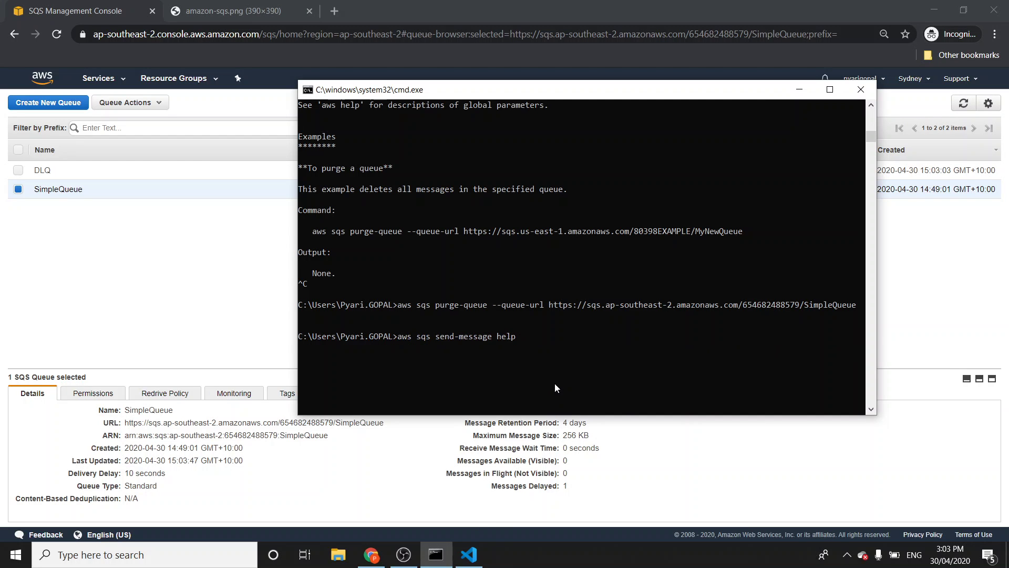
key(BackSpace)
key(BackSpace)
text(5)
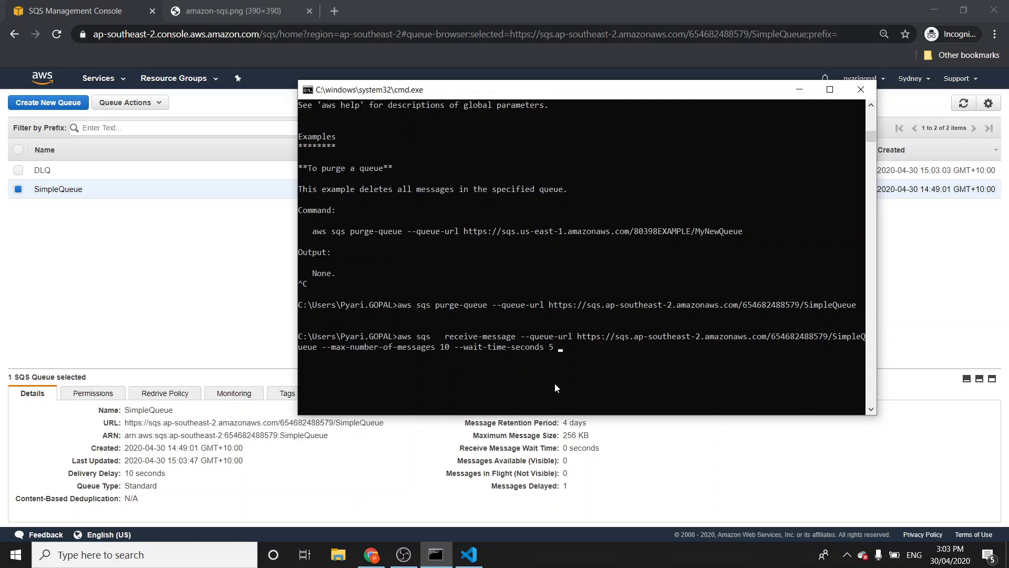
key(Return)
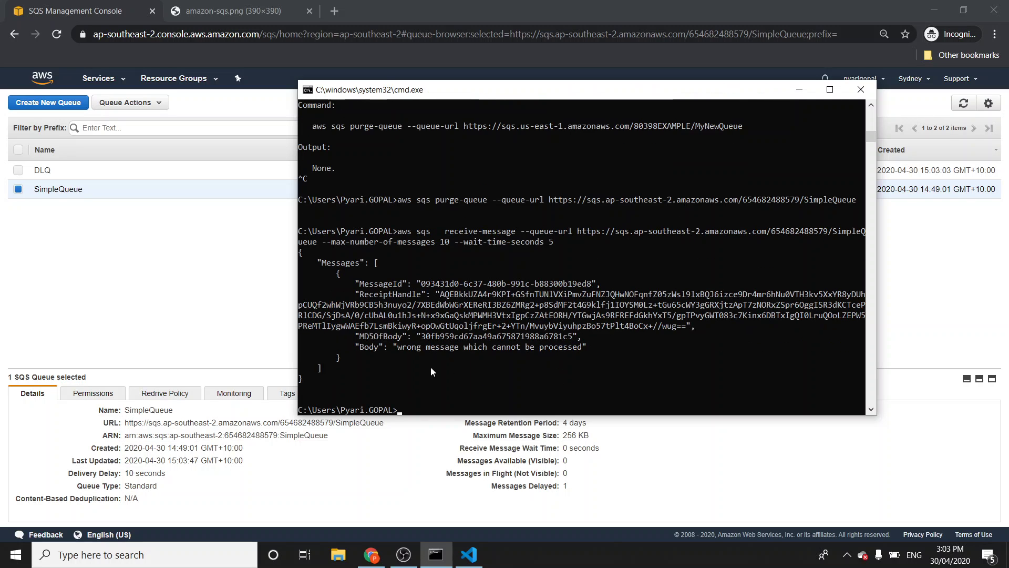
Highlight the received message's body, then return to the SQS console and refresh the queue list
drag(395, 348, 602, 347)
click(910, 219)
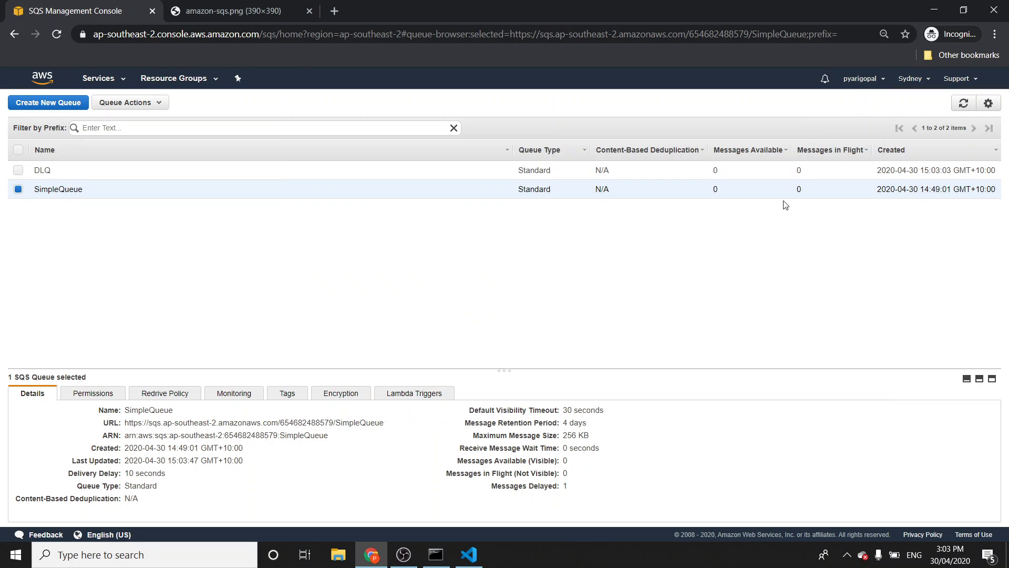
click(962, 103)
Return to the Command Prompt and rerun the same receive-message command on SimpleQueue
key(alt+Tab)
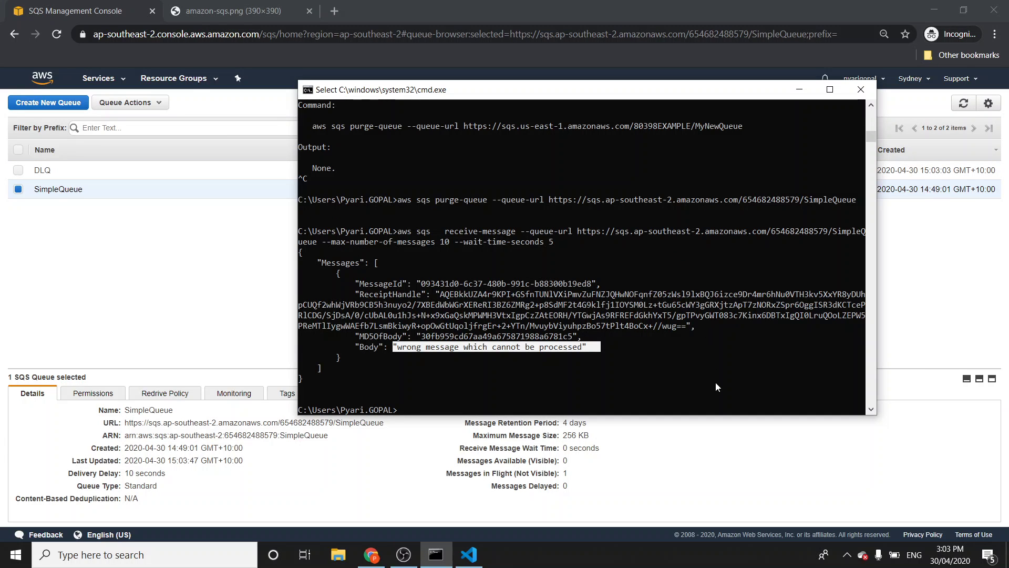
click(736, 387)
key(Up)
key(Return)
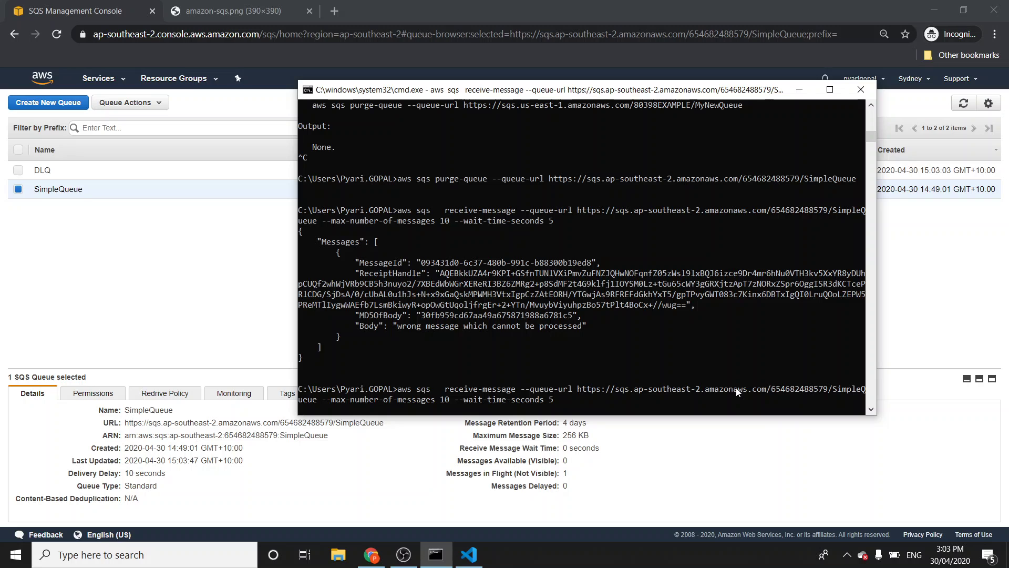
scroll(726, 348, down, 3)
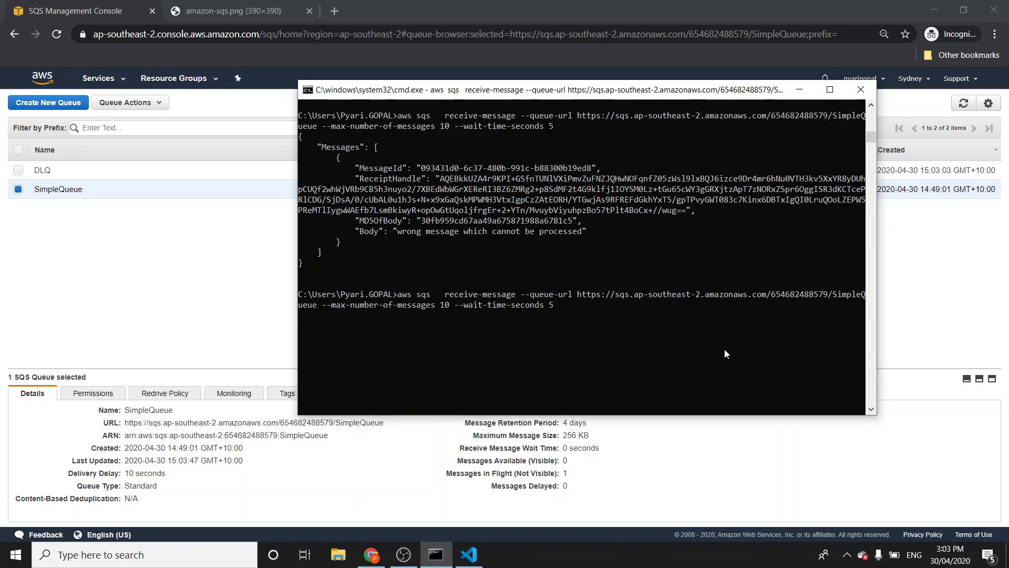
Refresh the queue list in the SQS console, check the receive-message output in the Command Prompt, and return to the console
click(959, 125)
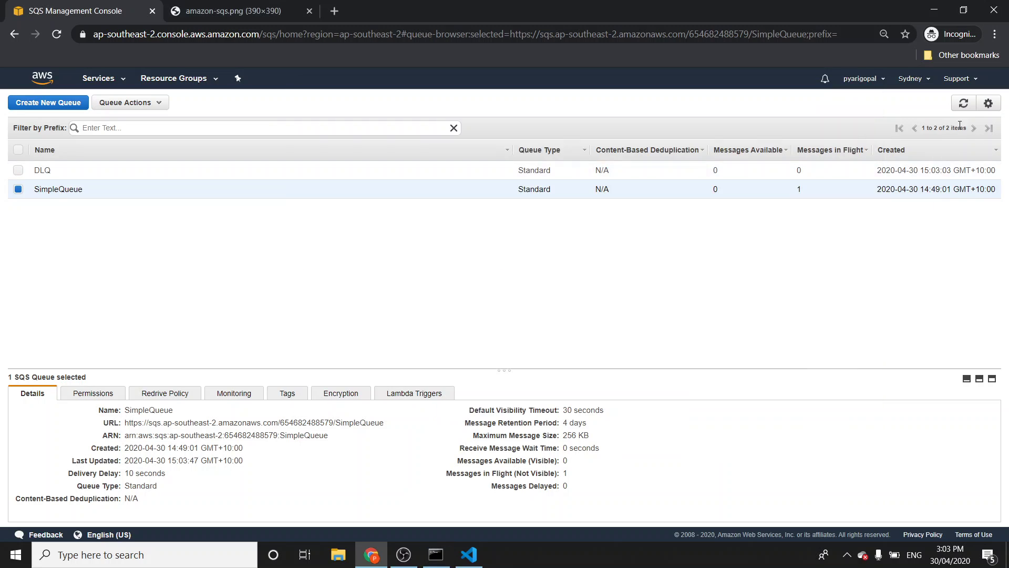
click(963, 103)
key(alt+Tab)
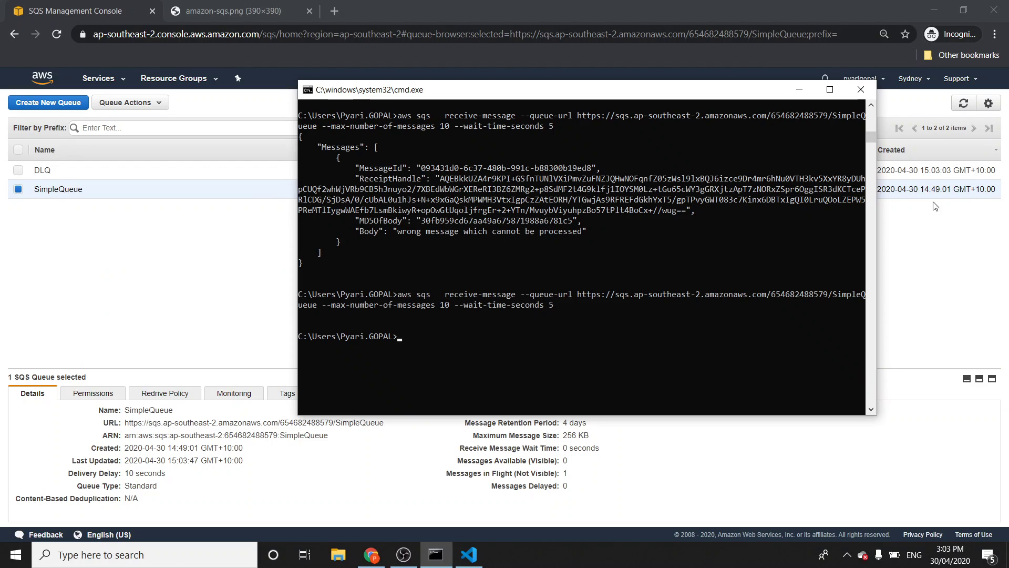
click(935, 205)
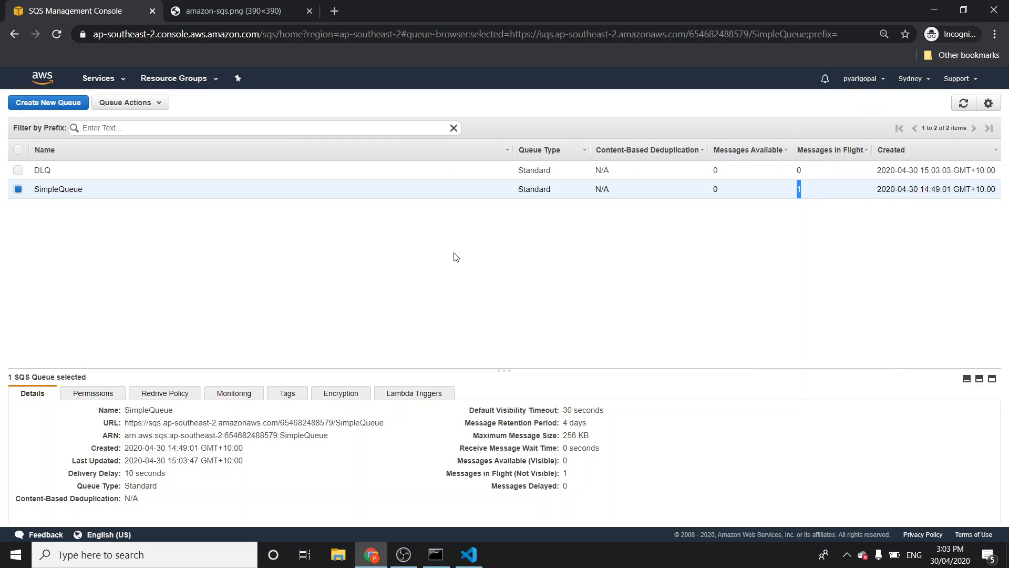
Open SimpleQueue's configuration to review its default visibility timeout and redrive settings, and close it without changes
right_click(366, 195)
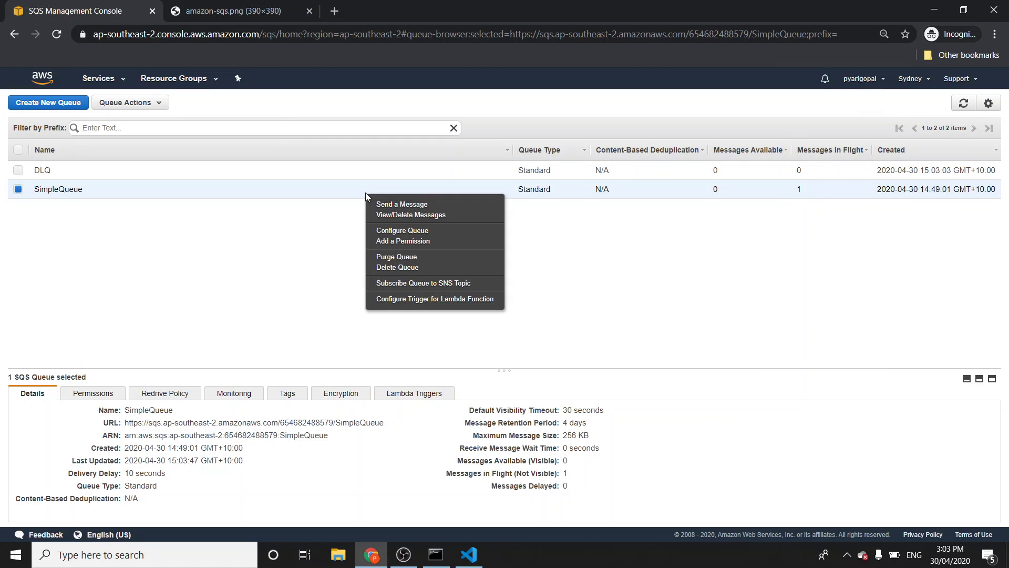
click(398, 229)
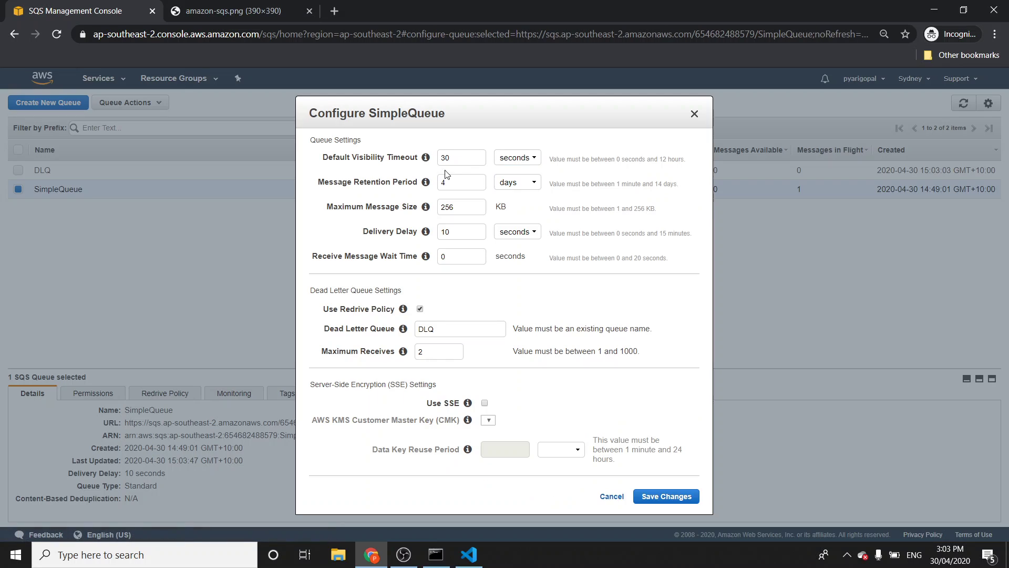
click(695, 113)
Switch to the Command Prompt and run receive-message on SimpleQueue with 10 maximum messages and a 20-second wait time
key(alt+Tab)
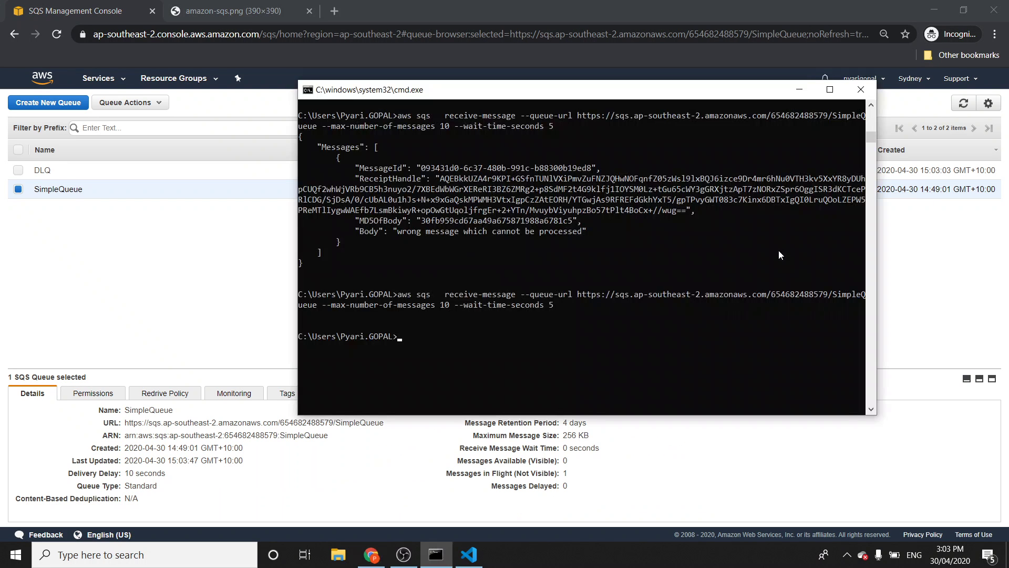
key(Up)
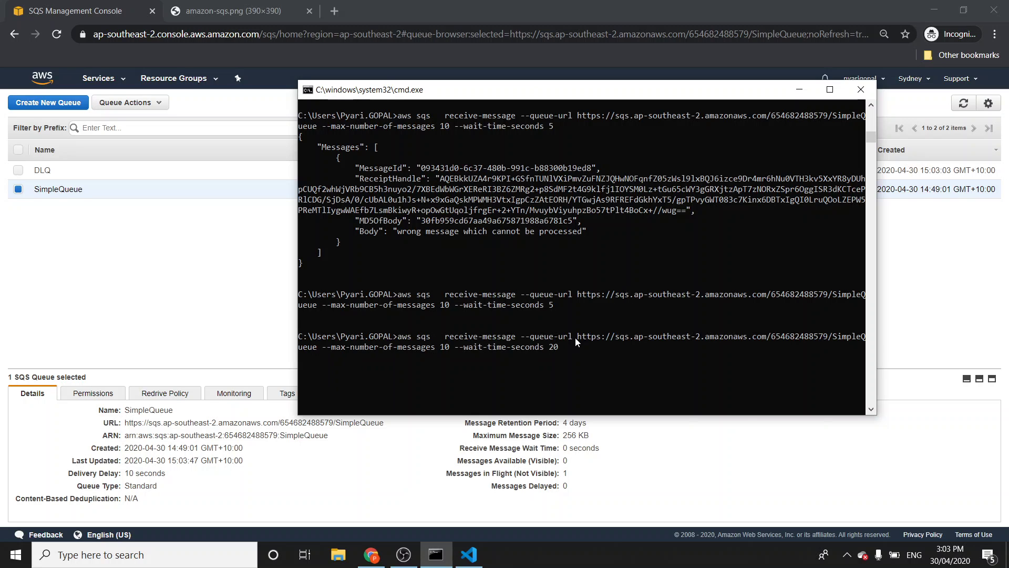
scroll(584, 336, down, 5)
key(Return)
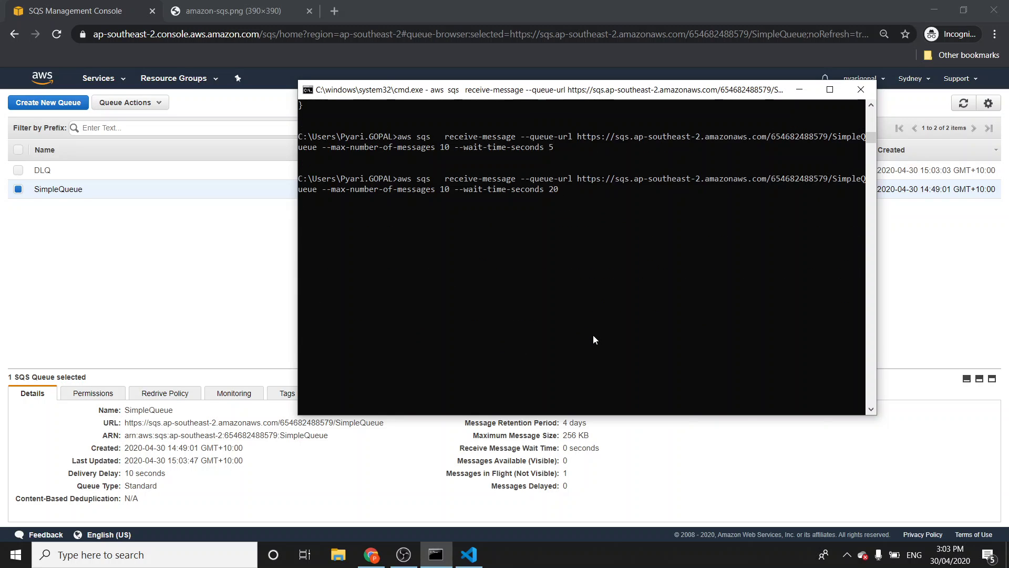
Refresh the queue list in the SQS console, view the message returned in the Command Prompt, and go back to the console
click(962, 164)
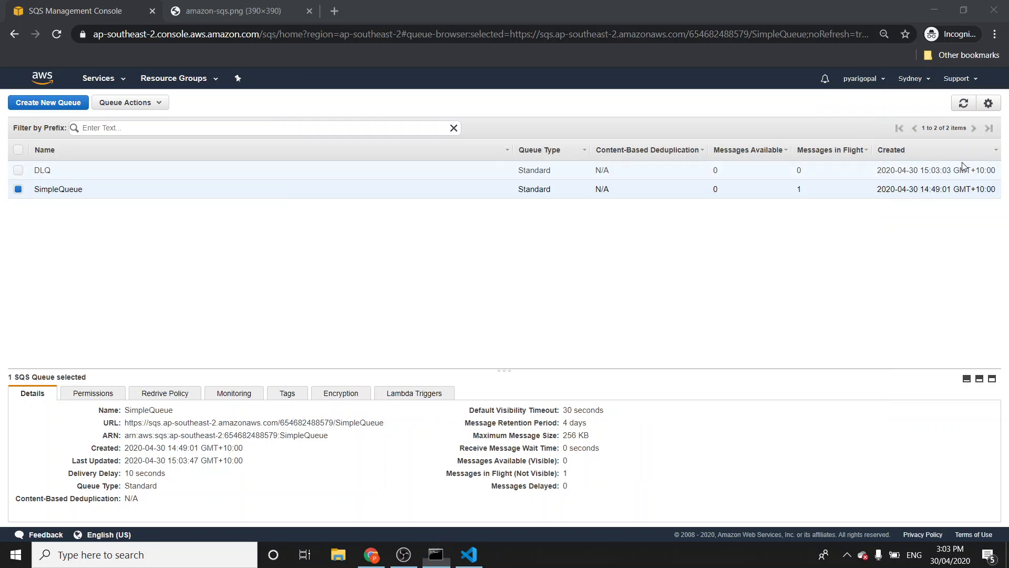
click(963, 104)
key(alt+Tab)
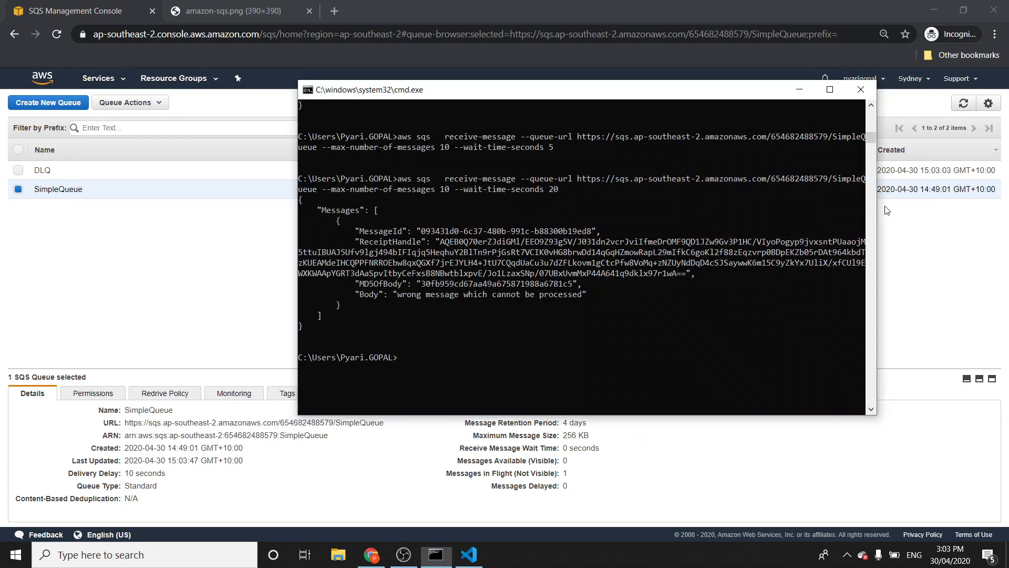
key(alt+Tab)
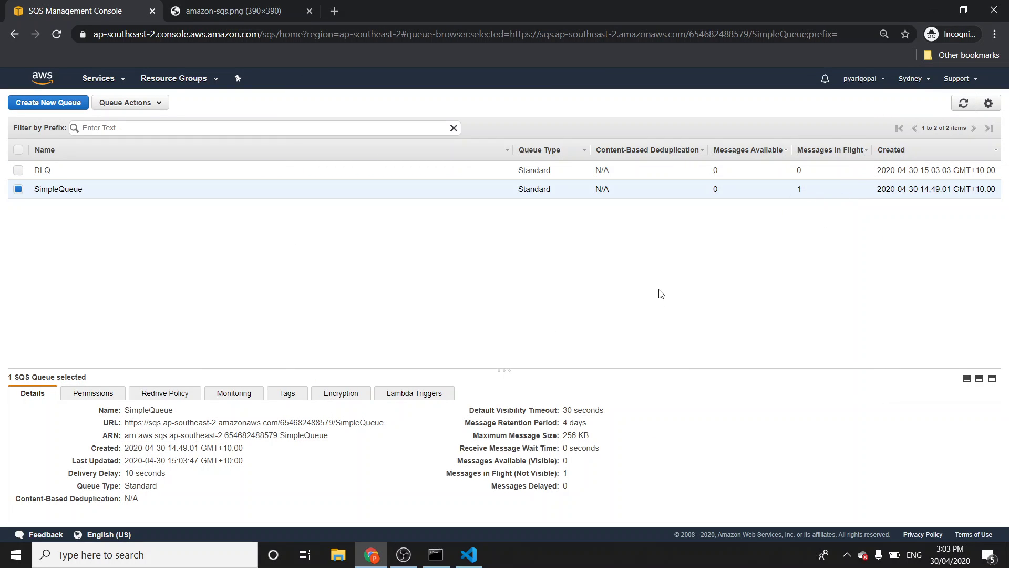
Return to the Command Prompt and rerun the SimpleQueue receive-message command with the 20-second wait time
key(alt+Tab)
key(Up)
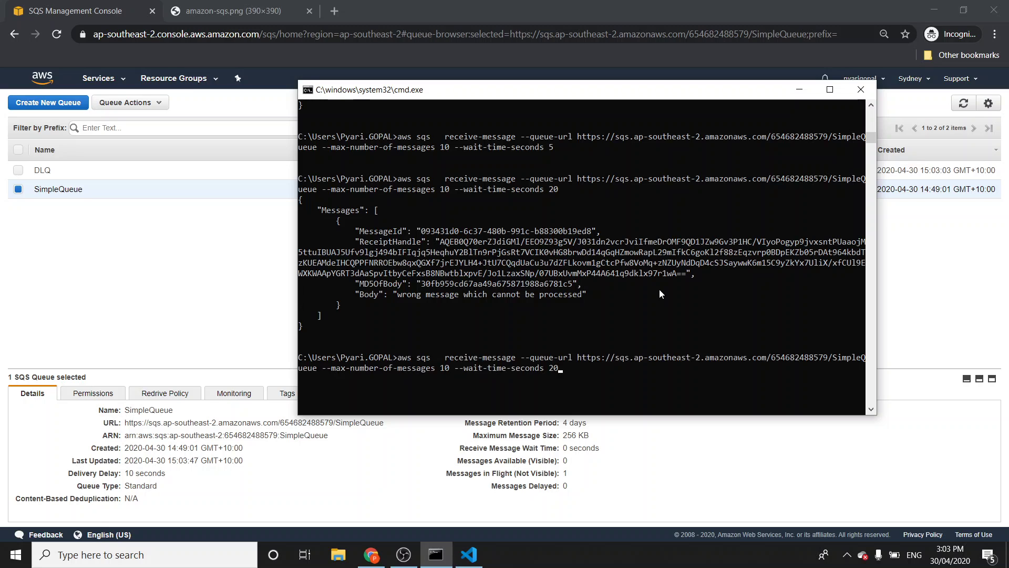
key(Return)
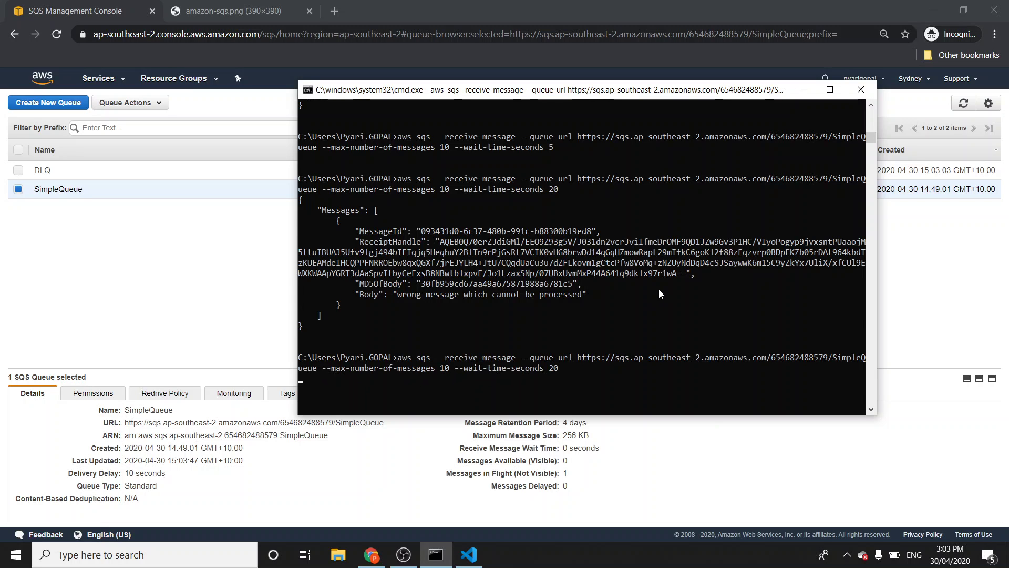
scroll(658, 289, down, 3)
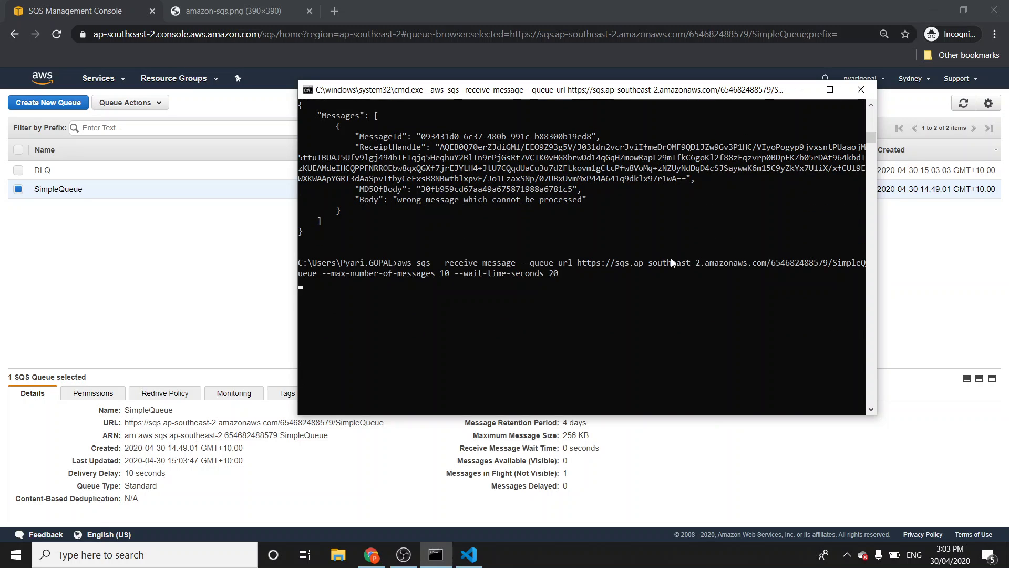
Refresh the queue list several times in the SQS console and check the pending receive command in the Command Prompt
click(940, 200)
click(961, 105)
click(962, 105)
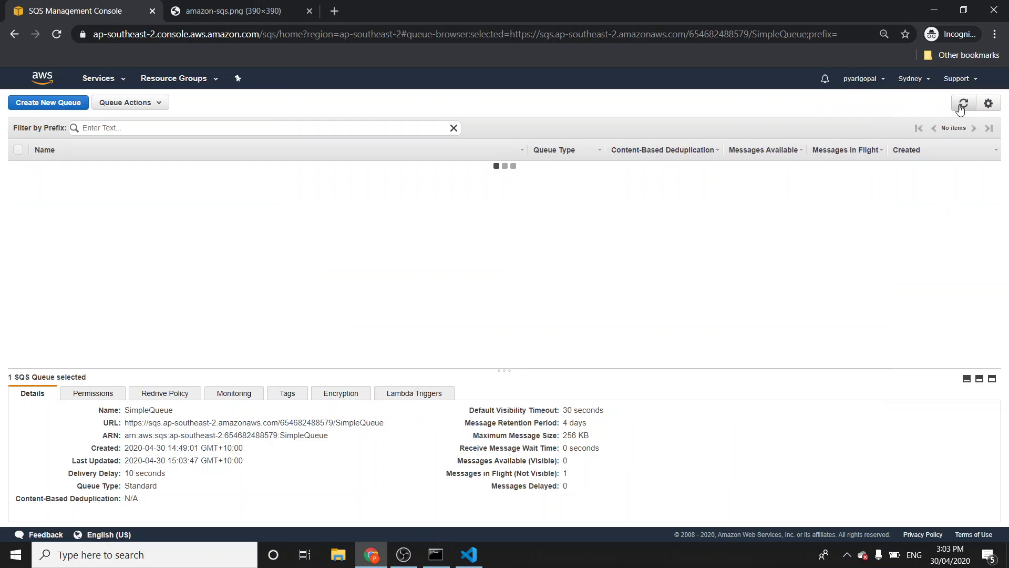
click(962, 105)
key(alt+Tab)
scroll(553, 234, up, 2)
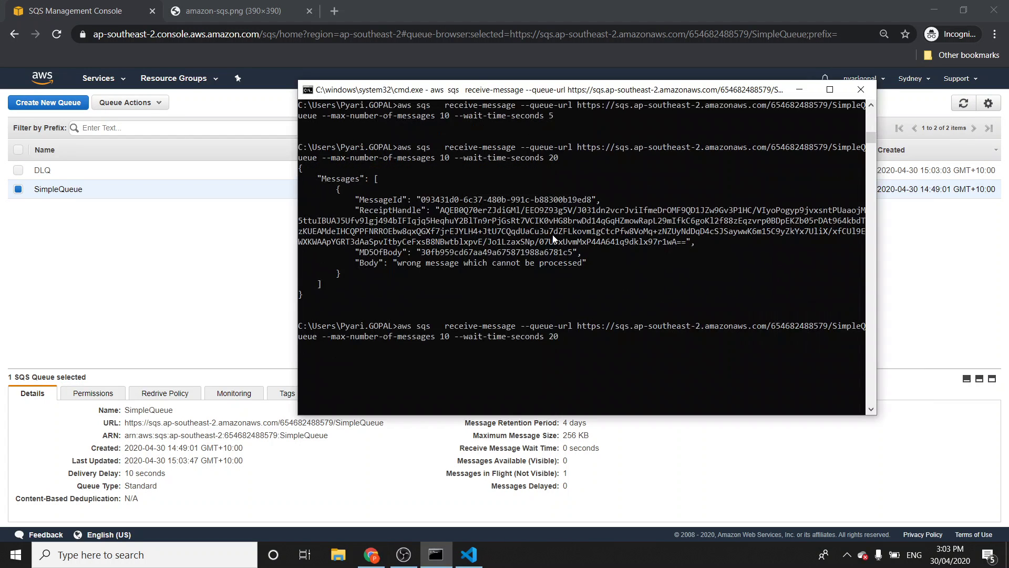
Return to the SQS console and keep refreshing the queue list to monitor SimpleQueue's available and in-flight messages
click(890, 204)
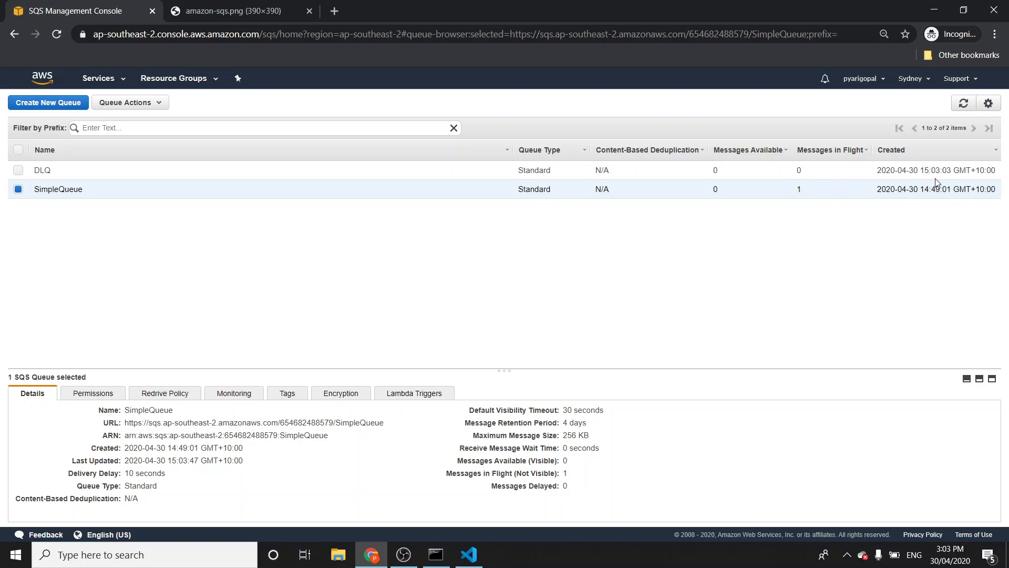
click(963, 105)
click(962, 105)
click(963, 104)
click(962, 105)
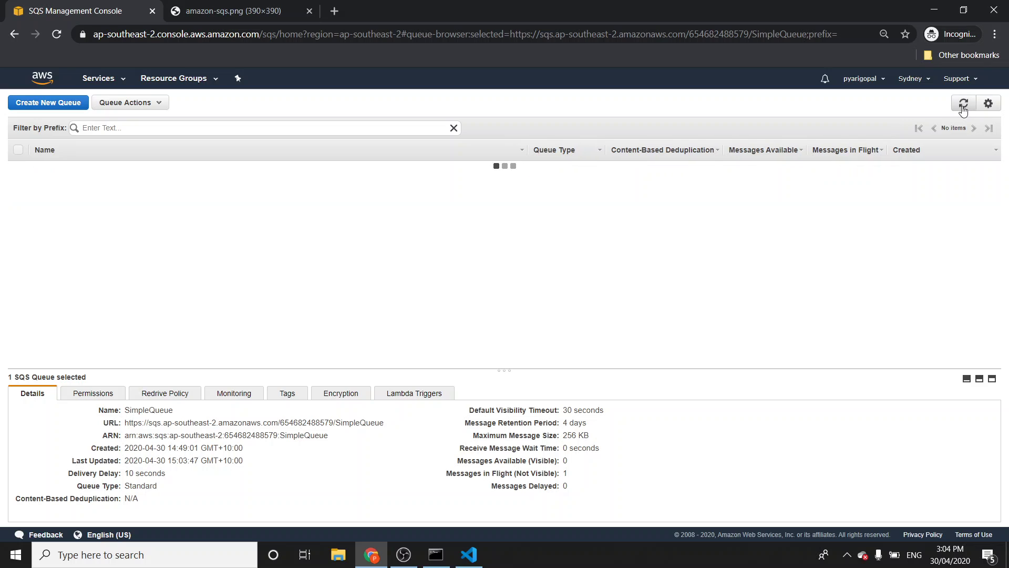
click(962, 105)
click(962, 105)
click(963, 105)
click(962, 105)
click(963, 105)
click(962, 105)
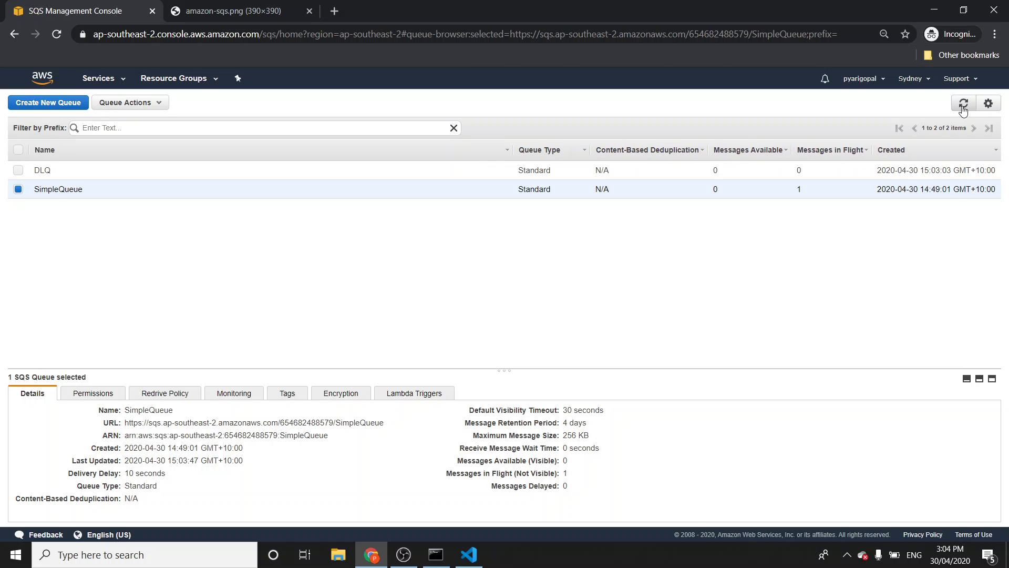
click(963, 105)
click(963, 105)
click(963, 105)
click(963, 105)
click(963, 105)
click(962, 105)
click(962, 105)
Run the 20-second receive-message command on SimpleQueue again in the Command Prompt, and refresh the queue list in the SQS console
key(alt+Tab)
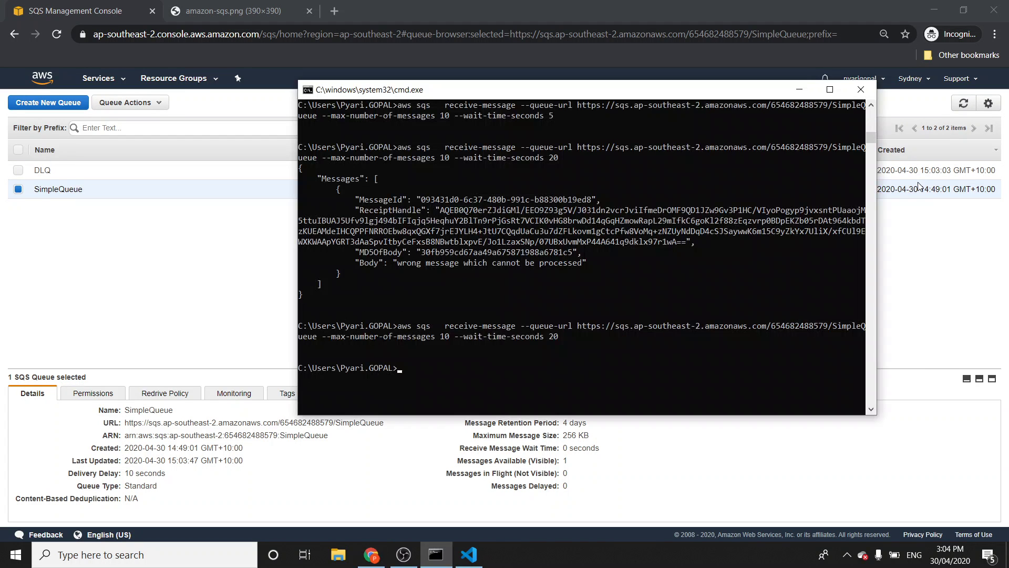
key(Return)
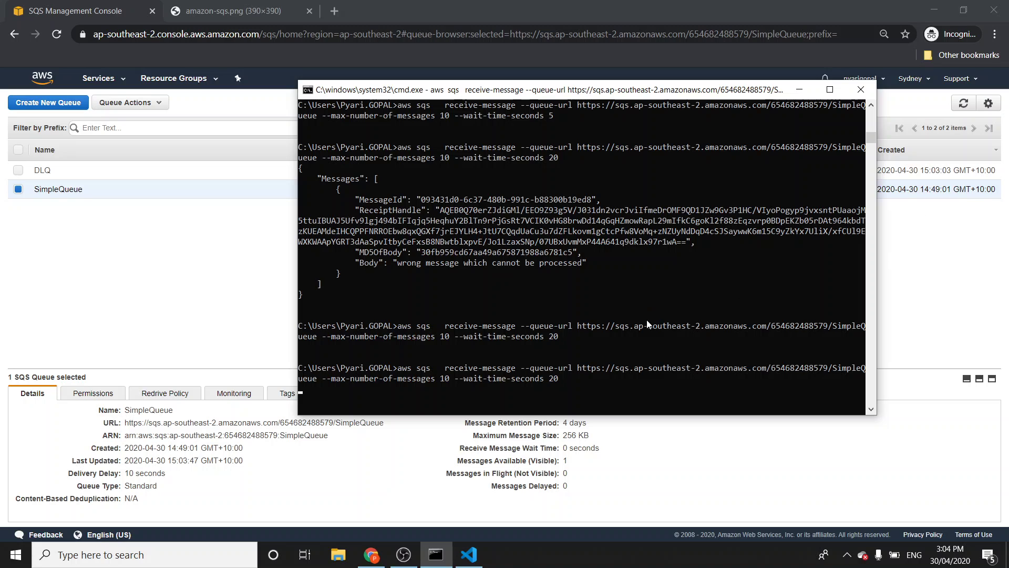
scroll(655, 319, down, 3)
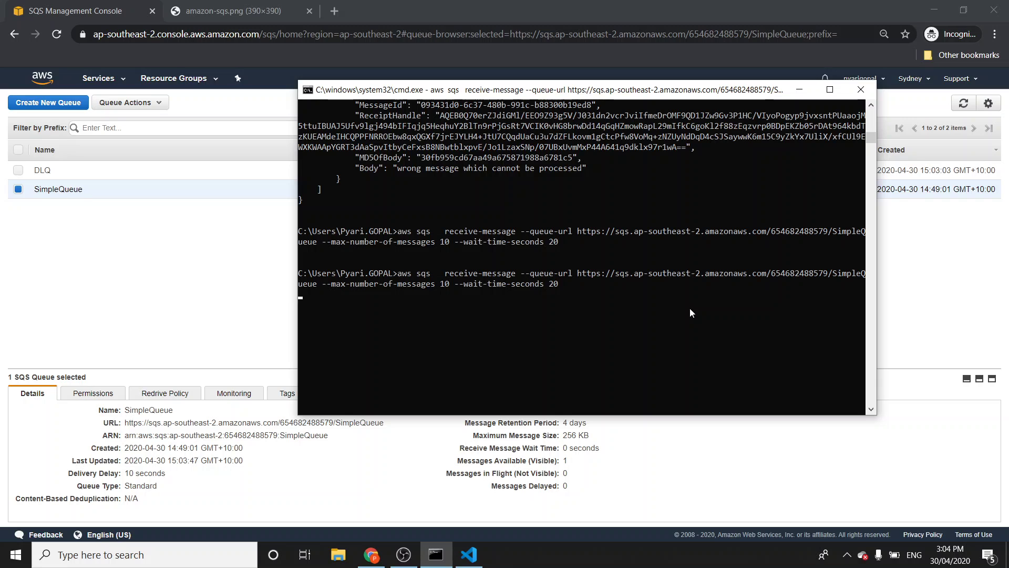
key(alt+Tab)
click(963, 104)
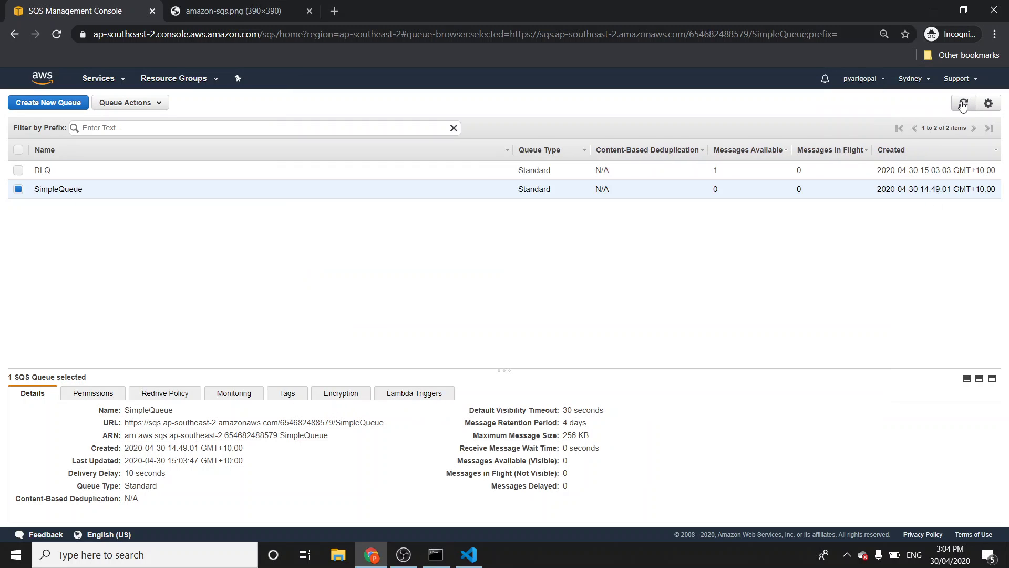
Open the message viewer for the DLQ queue, poll for messages, and highlight the body of the message found
click(630, 177)
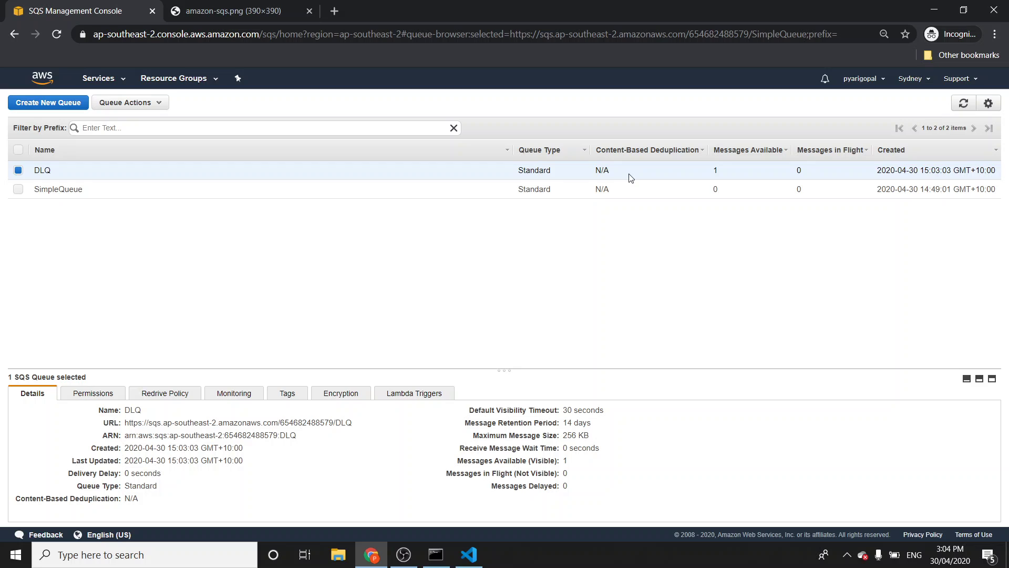
right_click(630, 177)
click(656, 194)
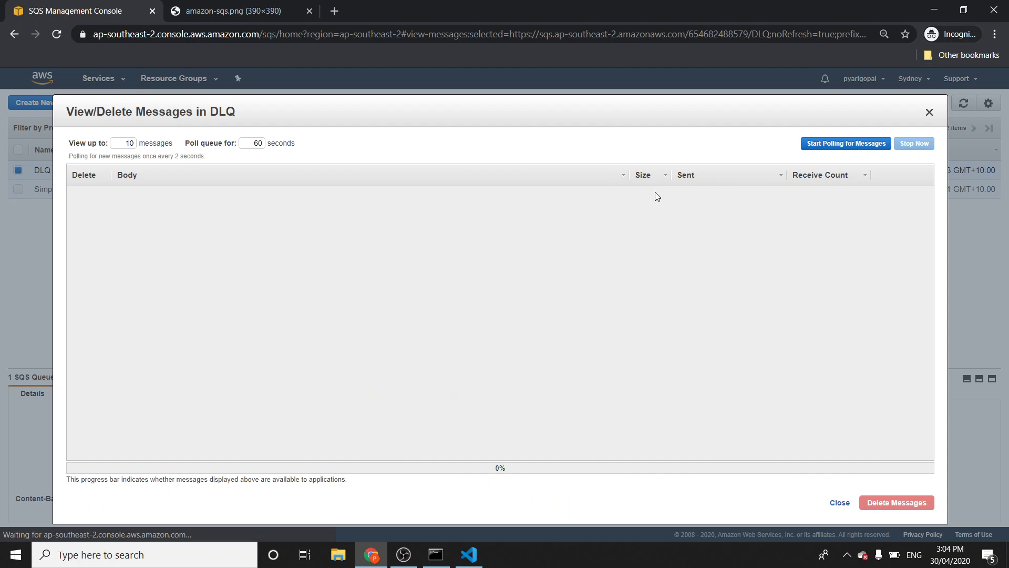
click(805, 148)
drag(118, 195, 314, 200)
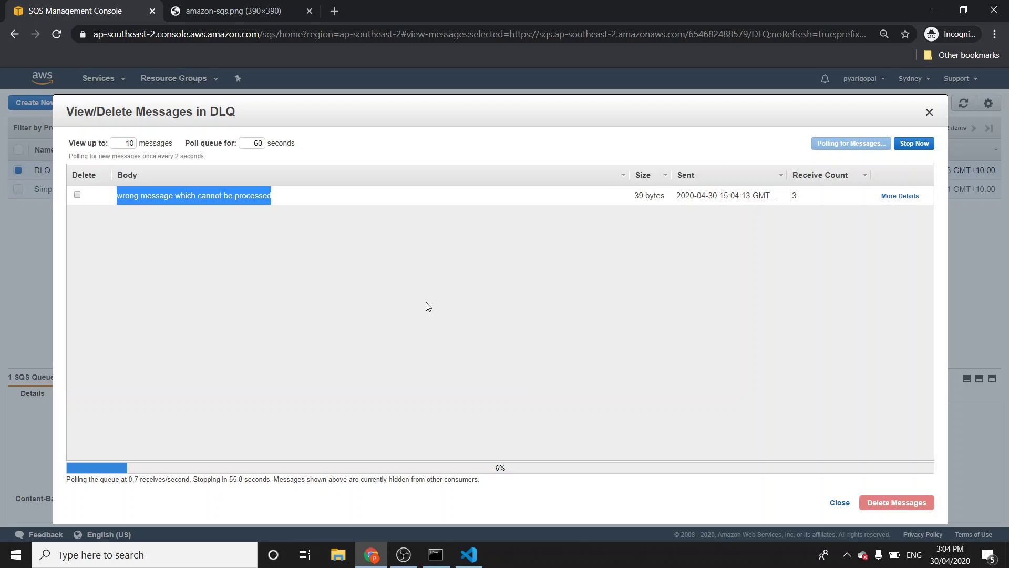
Examine the dead-lettered message's body and attributes in its details, and close both the details and the message viewer
click(888, 198)
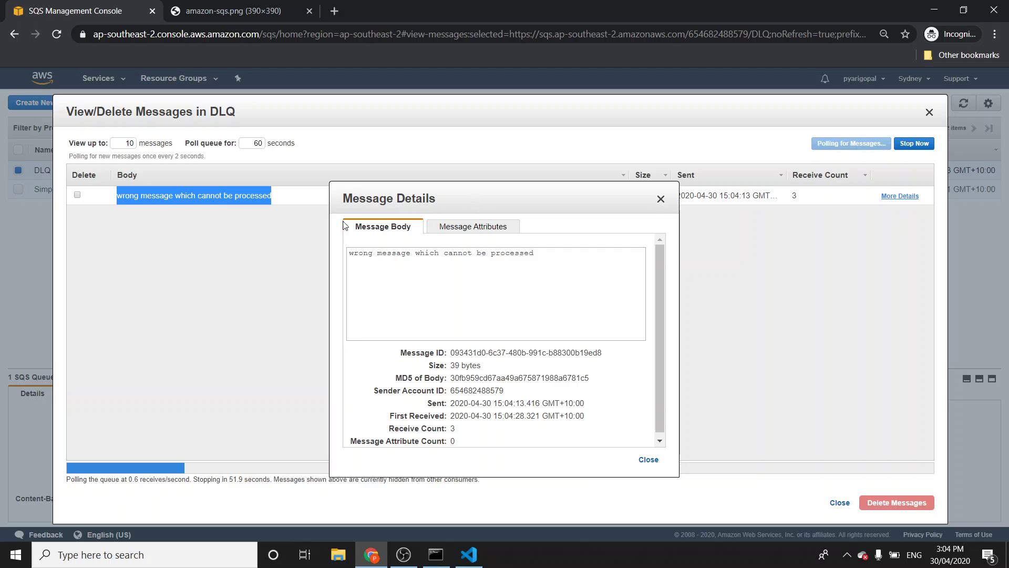
click(473, 227)
click(400, 231)
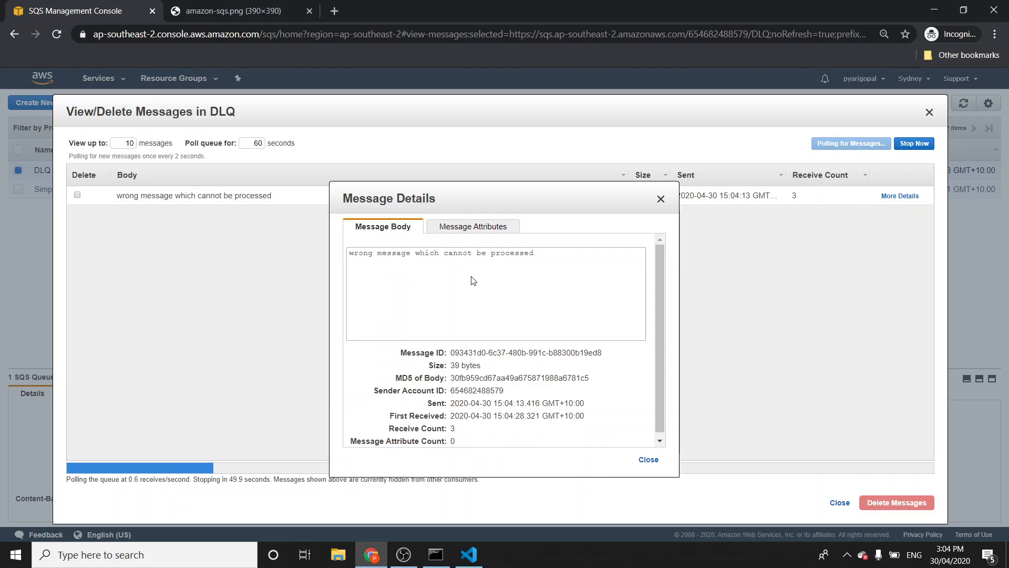
drag(578, 267, 642, 423)
click(649, 460)
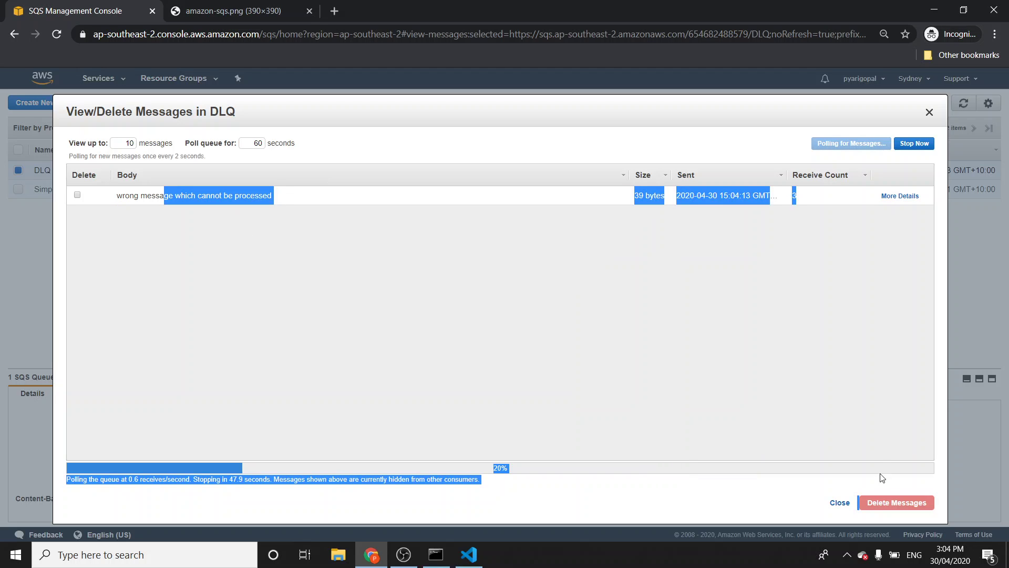
click(840, 502)
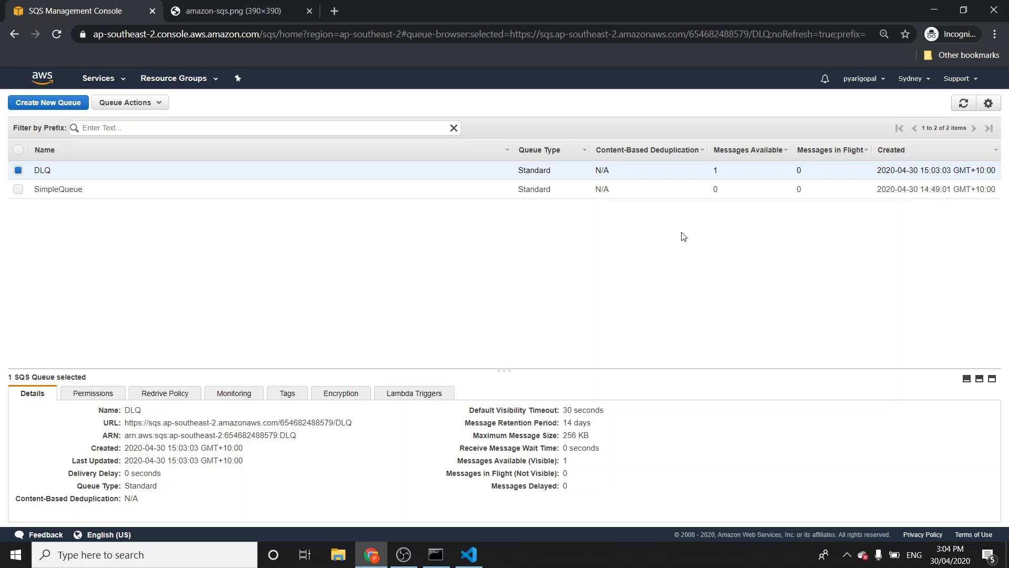
Select SimpleQueue to view its details, check the Command Prompt output, and return to the queue list
click(338, 190)
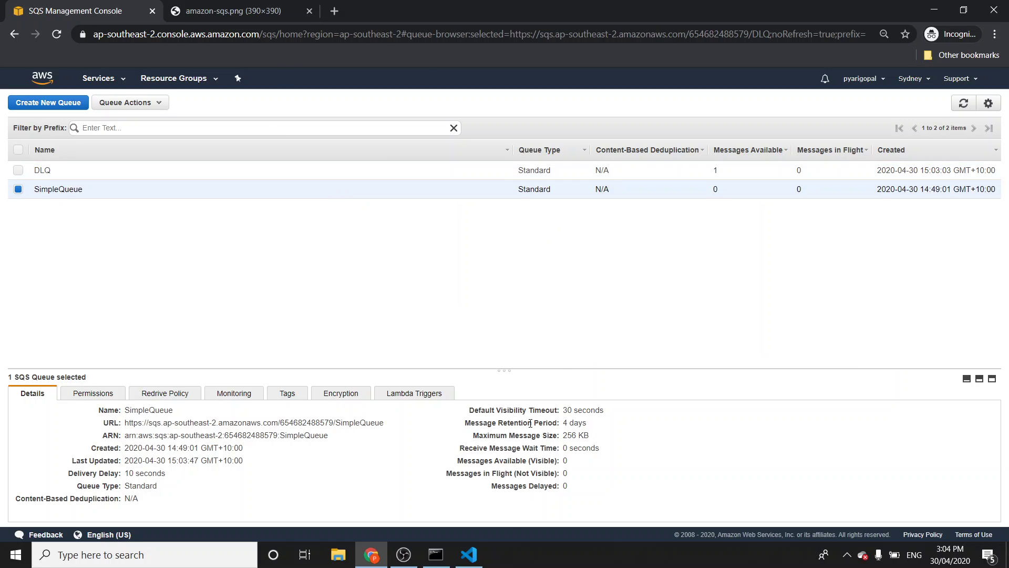
click(435, 554)
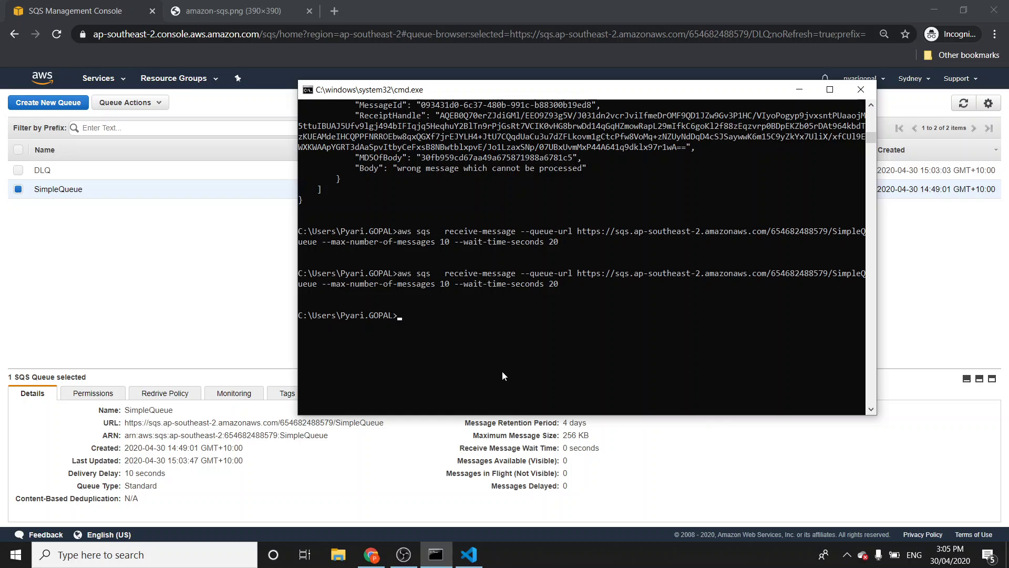
click(95, 177)
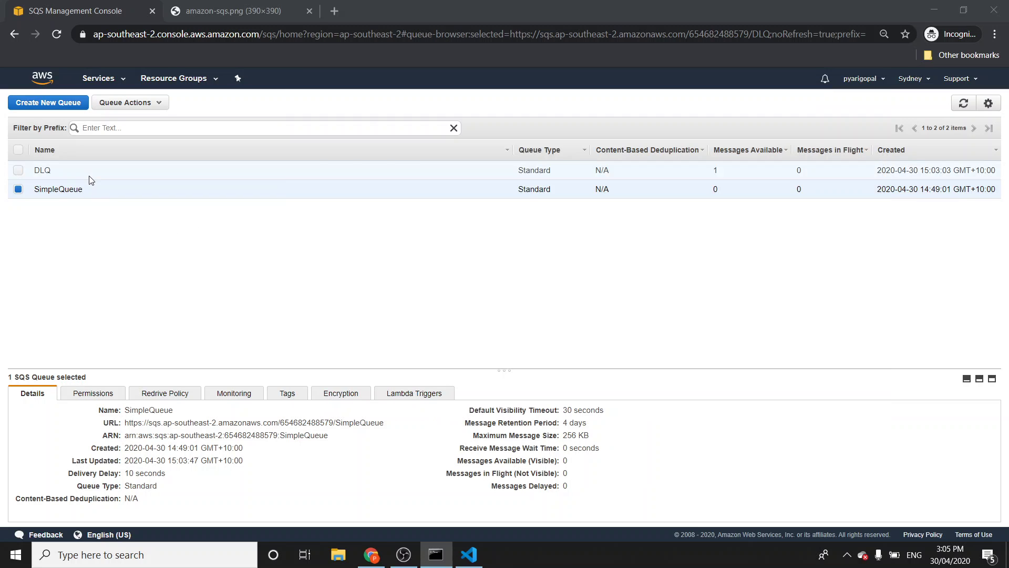
click(178, 191)
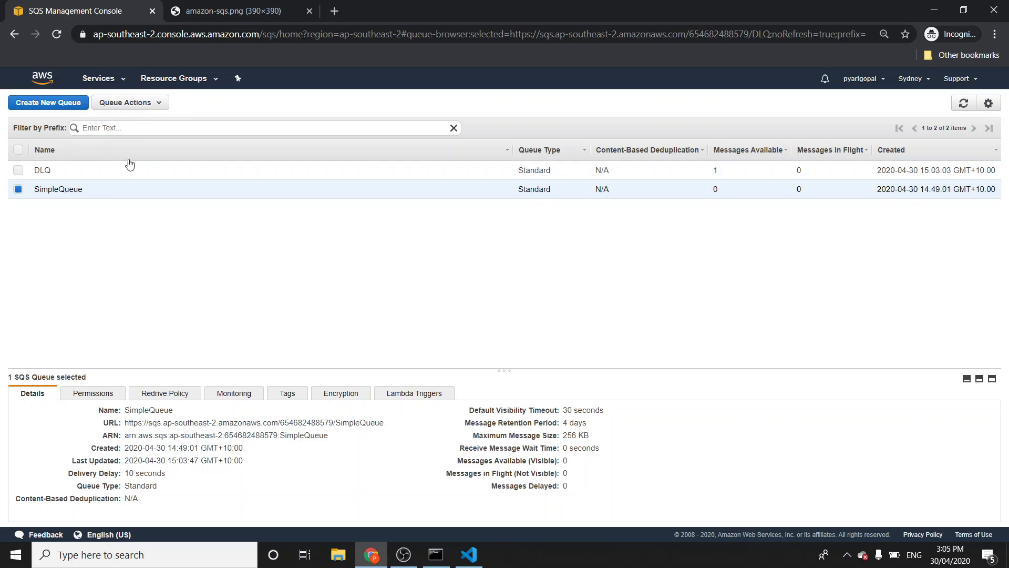
Select DLQ together with SimpleQueue and delete both queues, confirming the deletion
click(20, 171)
click(139, 104)
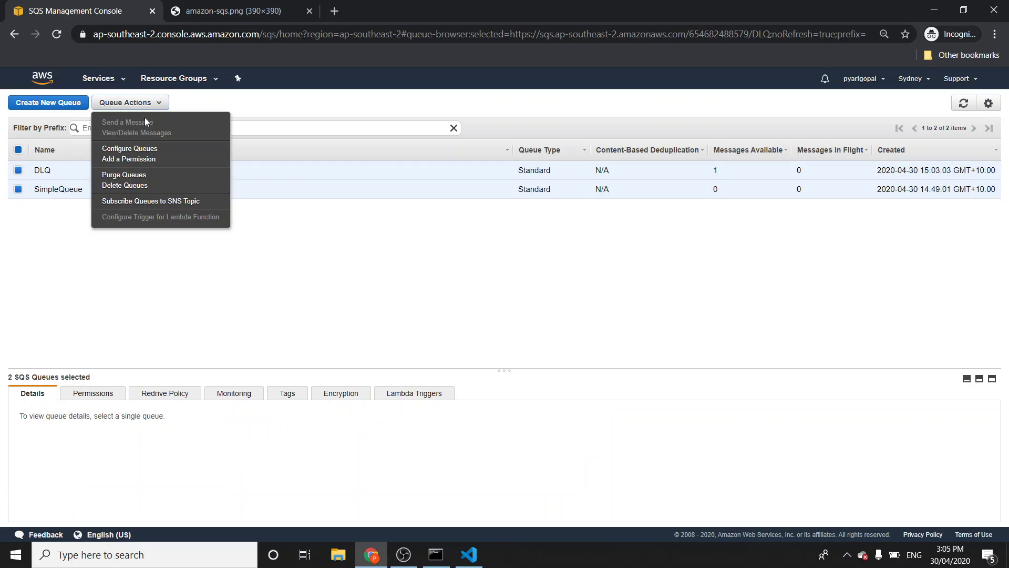
click(146, 122)
click(146, 102)
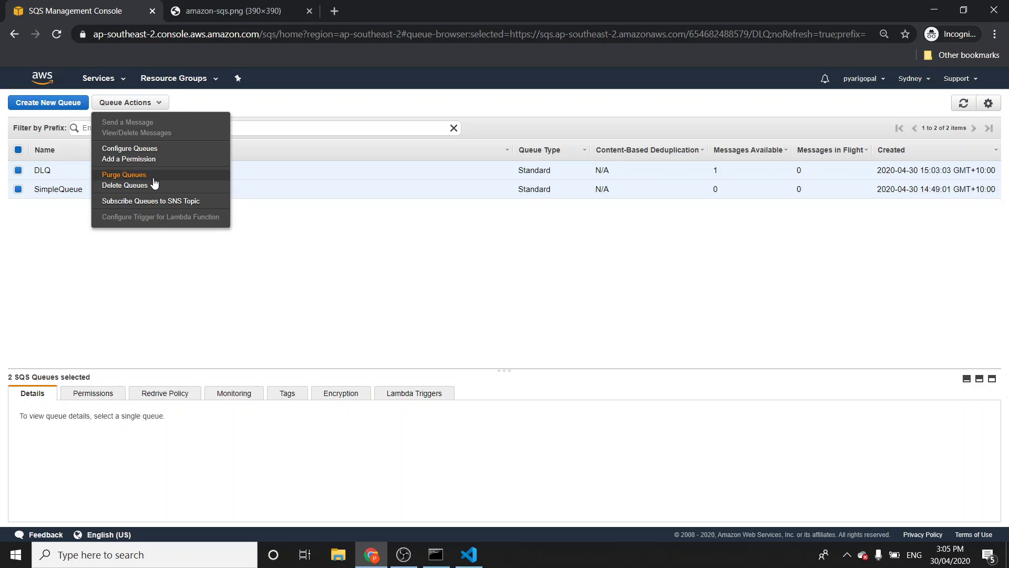
click(155, 186)
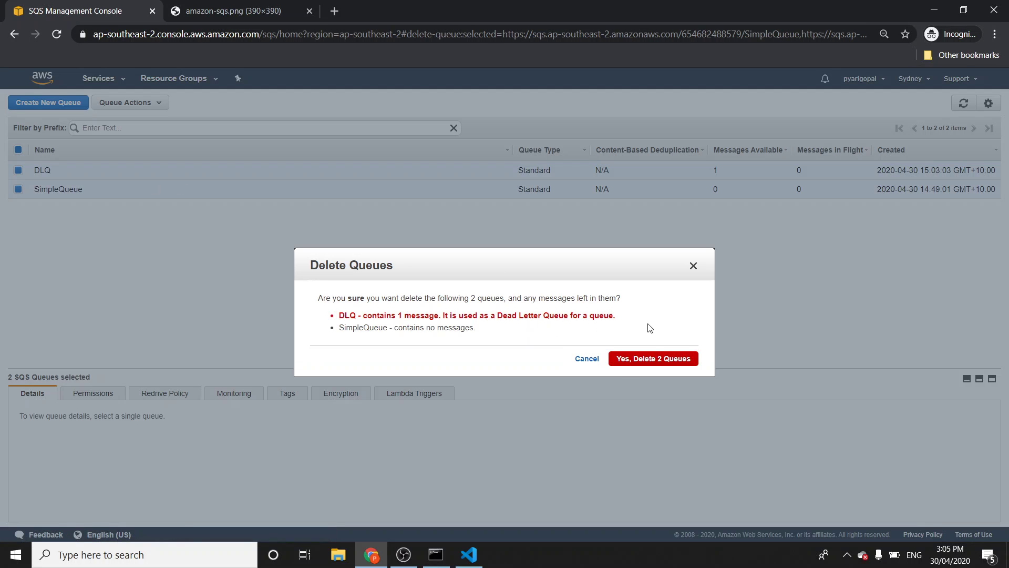
click(658, 356)
click(403, 554)
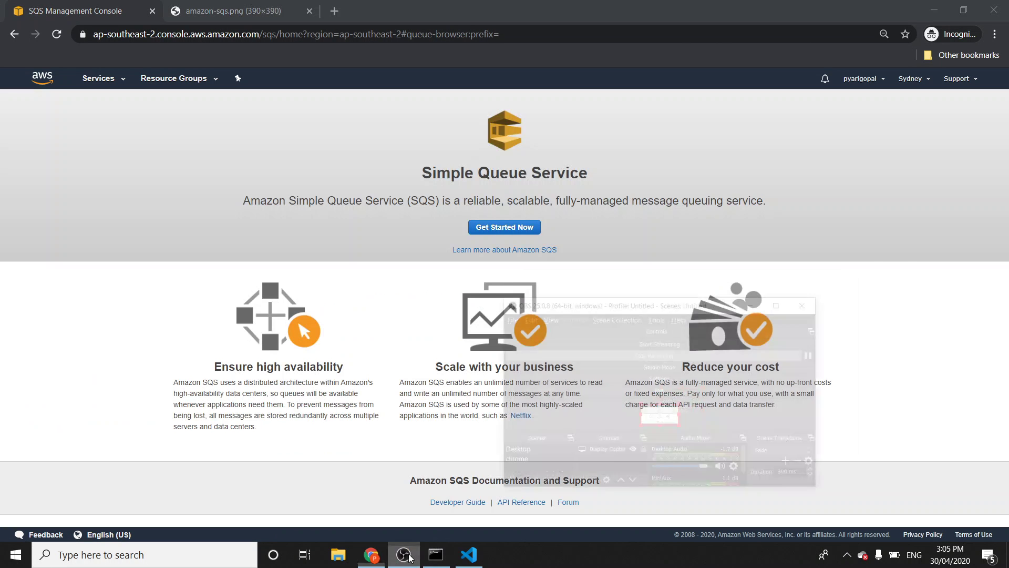